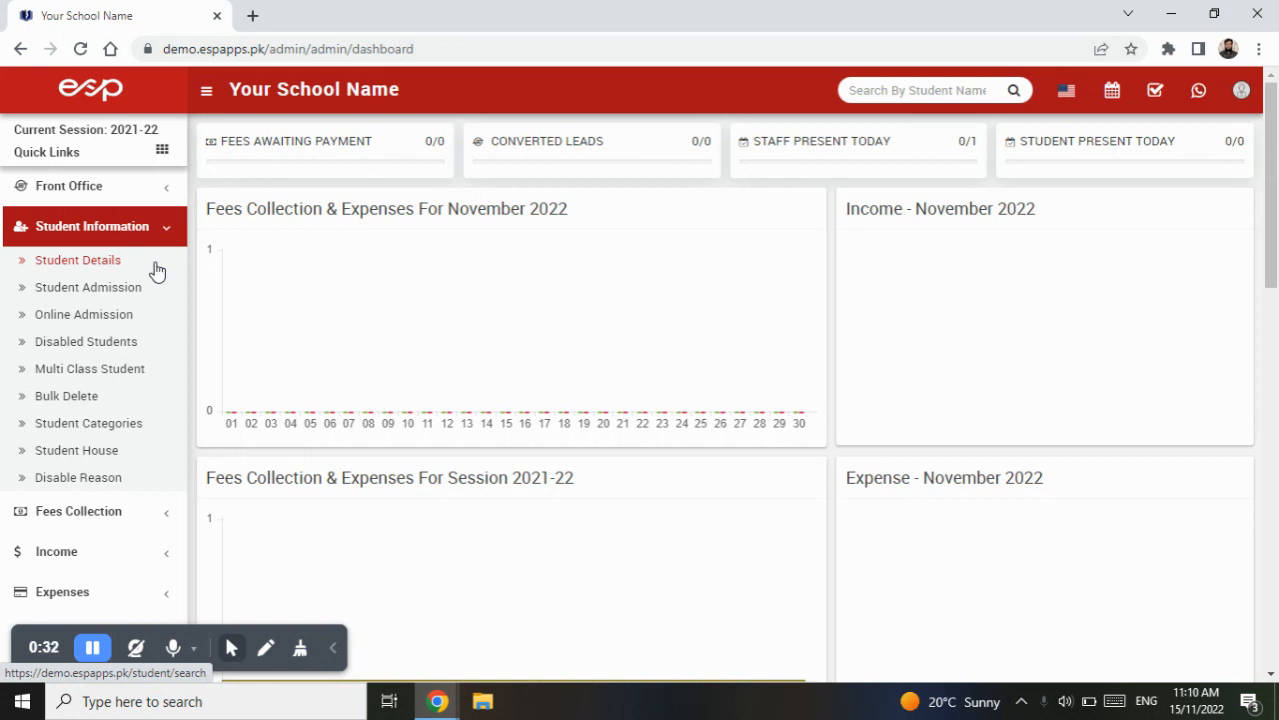
- Open the Student Details search page and examine its Class, Section and keyword search criteria
{"action": "left_click", "coordinate": [109, 267]}
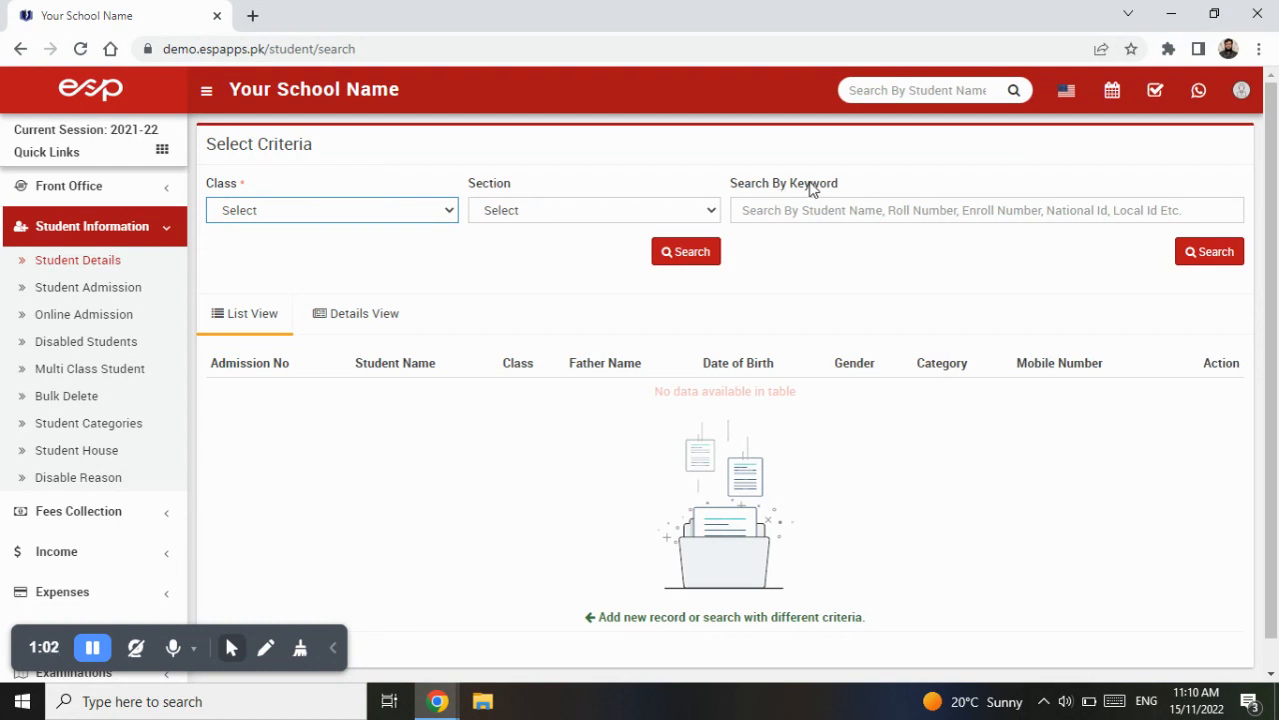
{"action": "left_click", "coordinate": [790, 207]}
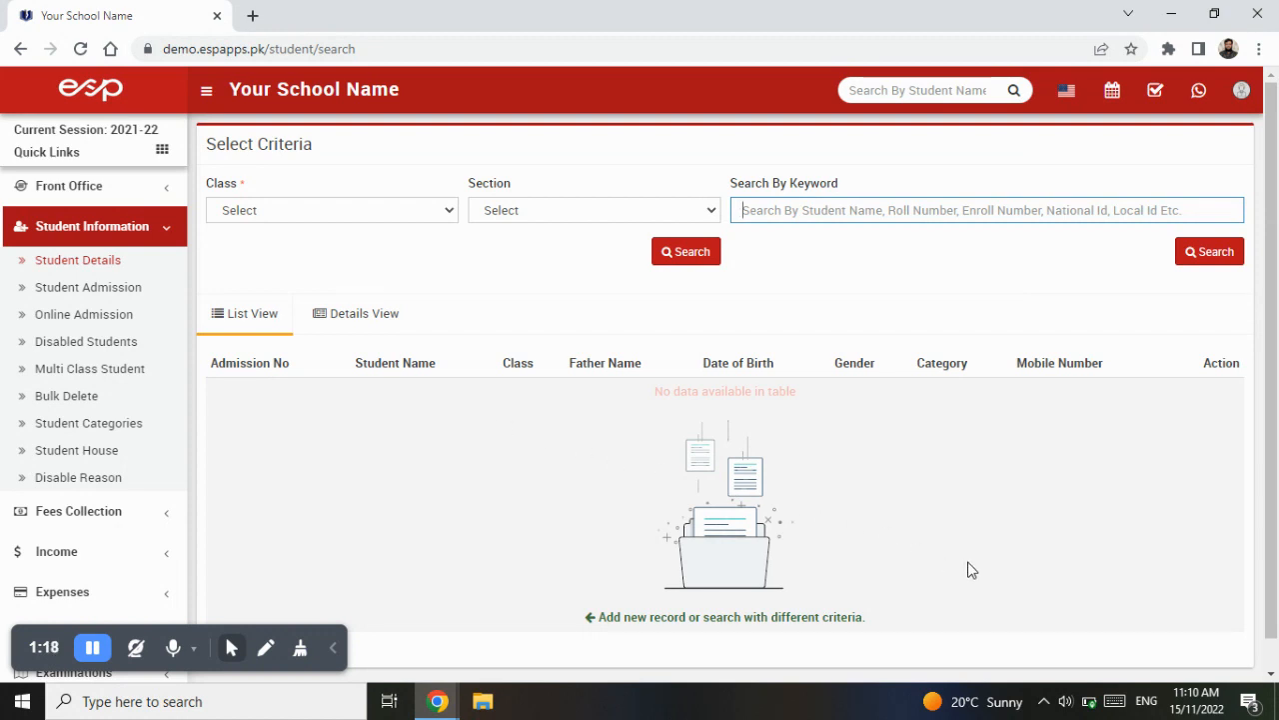
{"action": "left_click", "coordinate": [424, 207]}
{"action": "left_click", "coordinate": [424, 208]}
{"action": "left_click", "coordinate": [525, 203]}
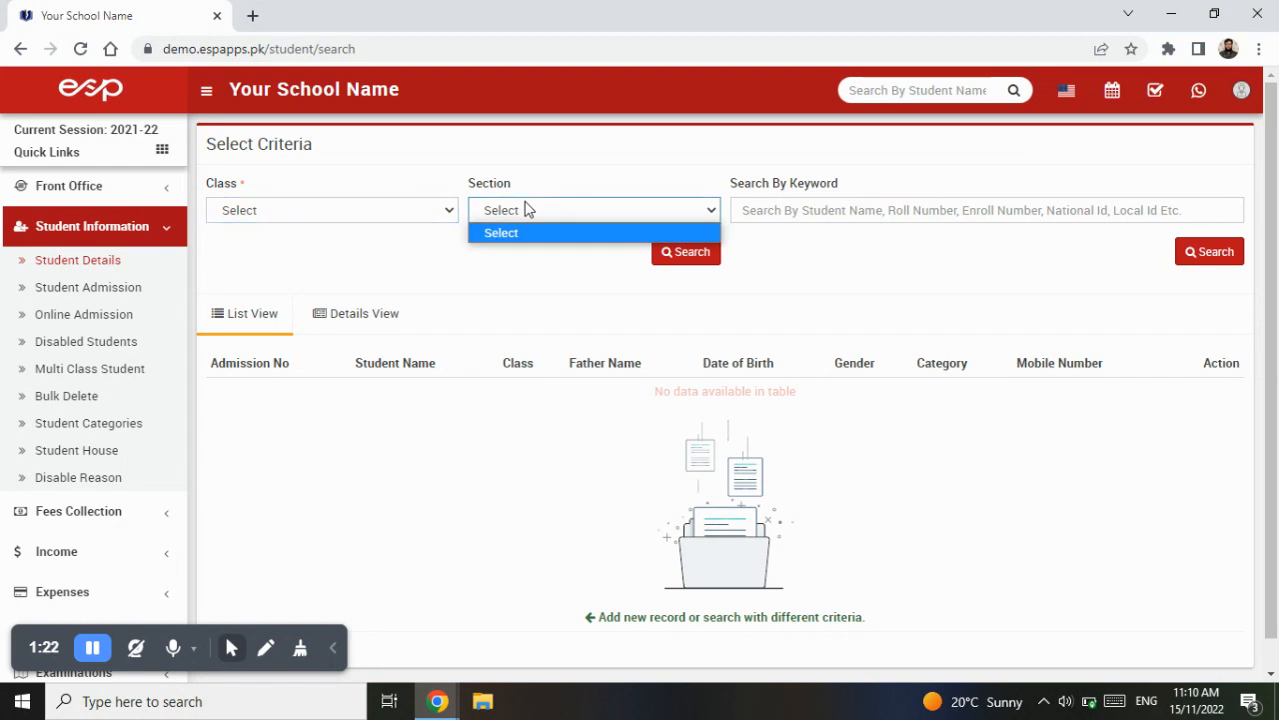
{"action": "left_click", "coordinate": [525, 203]}
{"action": "left_click", "coordinate": [781, 211]}
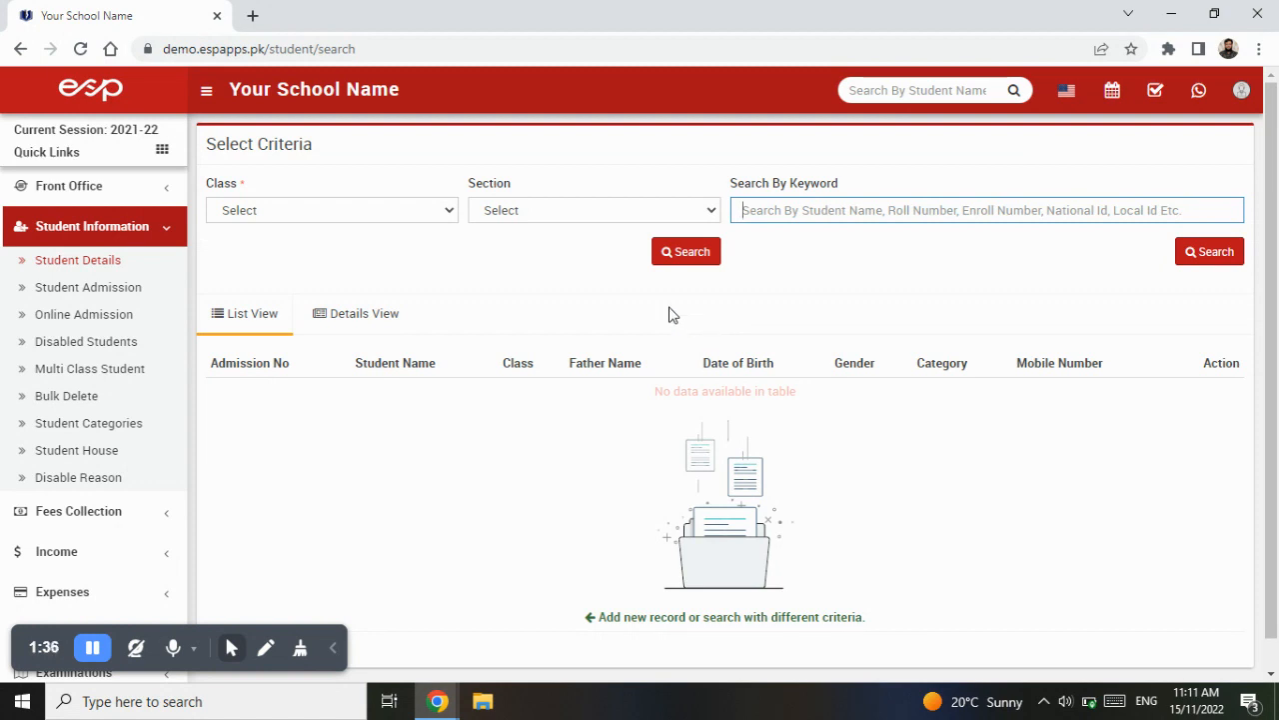
- Open the Student Admission form and expand its Add More Details section
{"action": "left_click", "coordinate": [118, 291]}
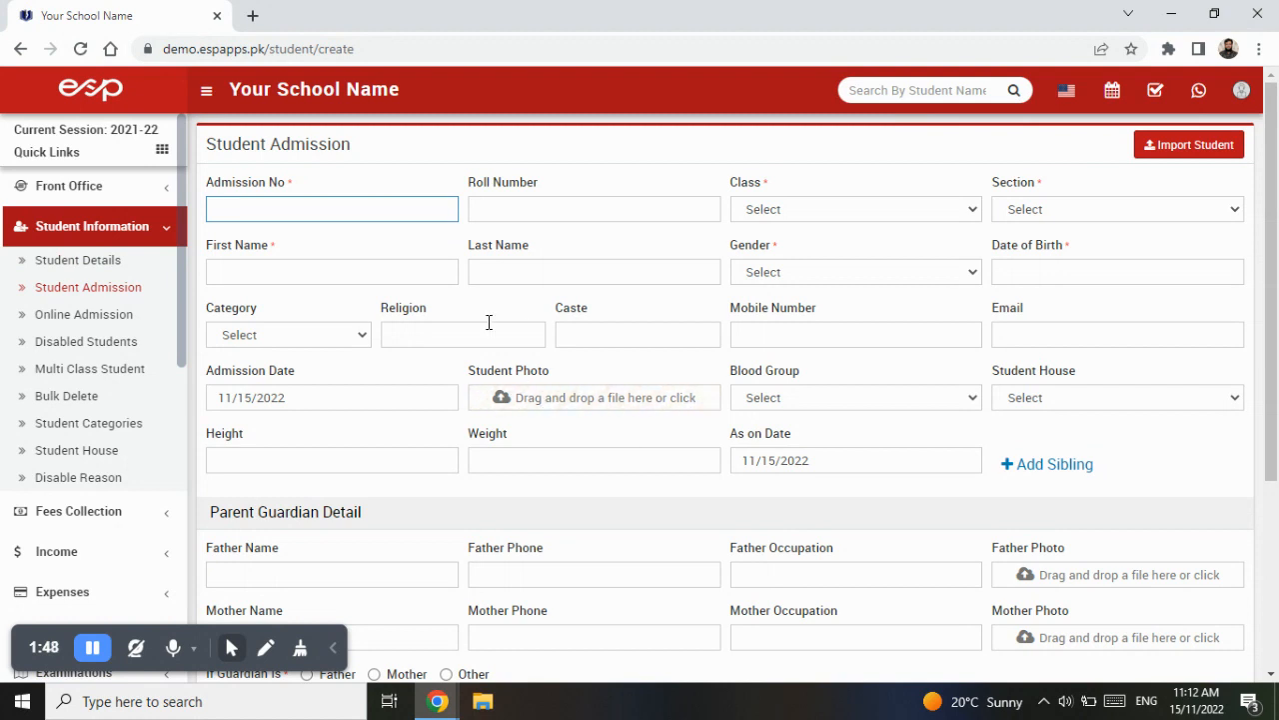
{"action": "scroll", "coordinate": [785, 375], "scroll_direction": "down", "scroll_amount": 2}
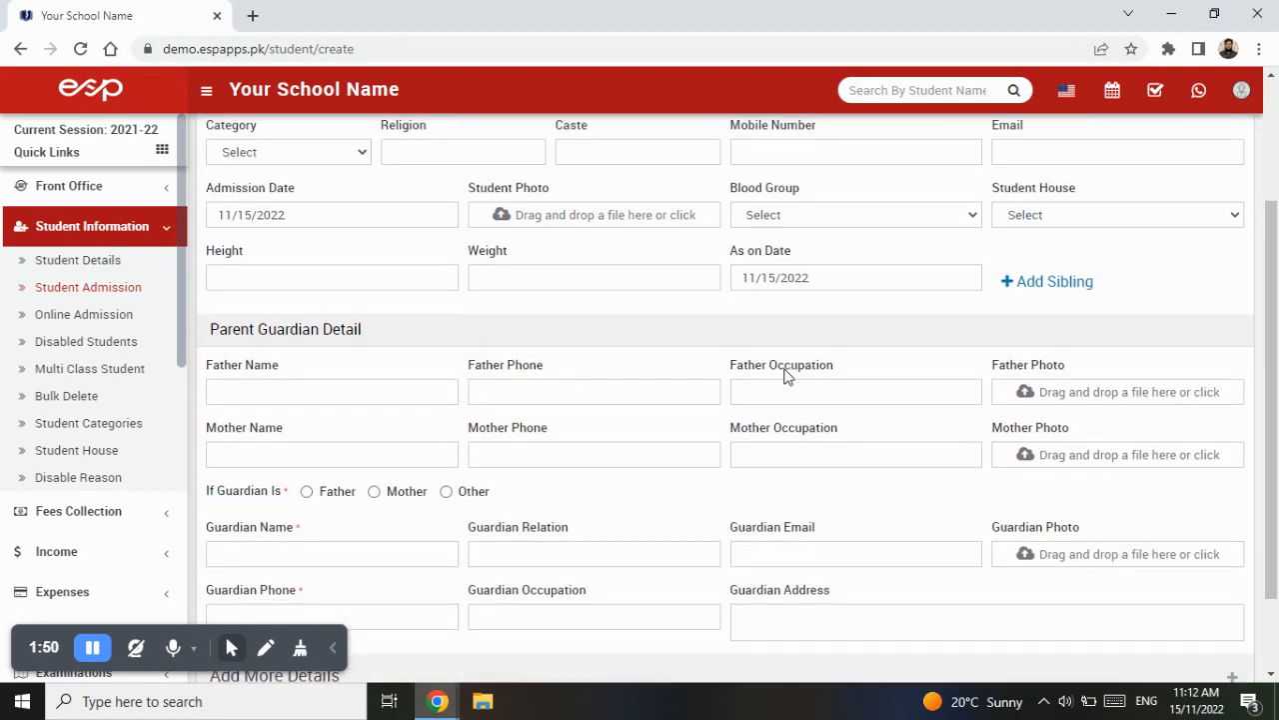
{"action": "scroll", "coordinate": [784, 375], "scroll_direction": "down", "scroll_amount": 1}
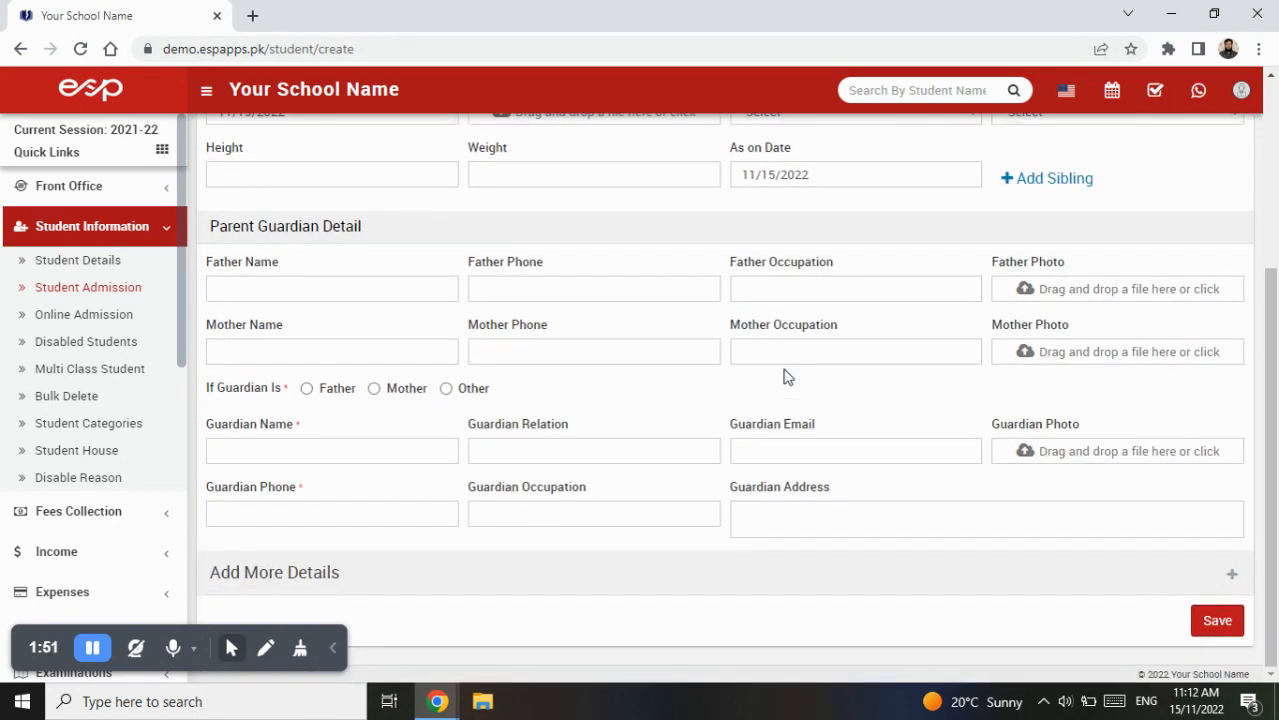
{"action": "left_click", "coordinate": [1232, 577]}
{"action": "scroll", "coordinate": [979, 511], "scroll_direction": "down", "scroll_amount": 9}
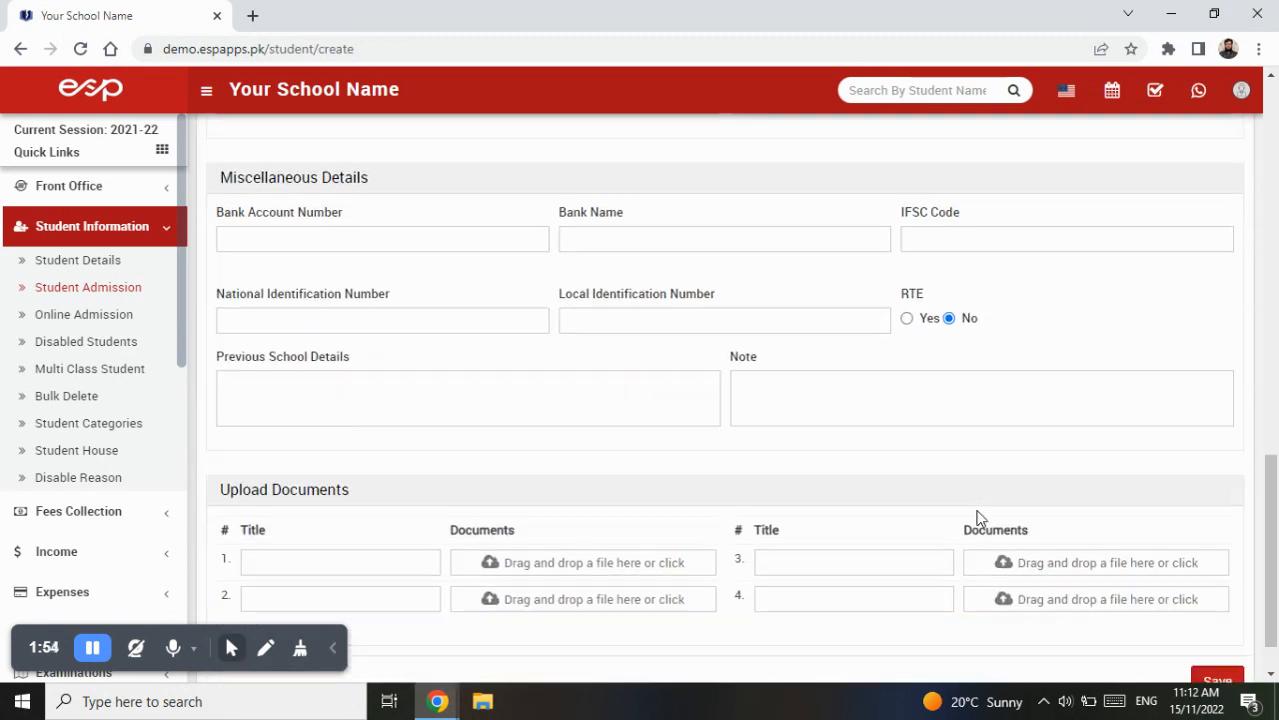
{"action": "scroll", "coordinate": [979, 518], "scroll_direction": "up", "scroll_amount": 5}
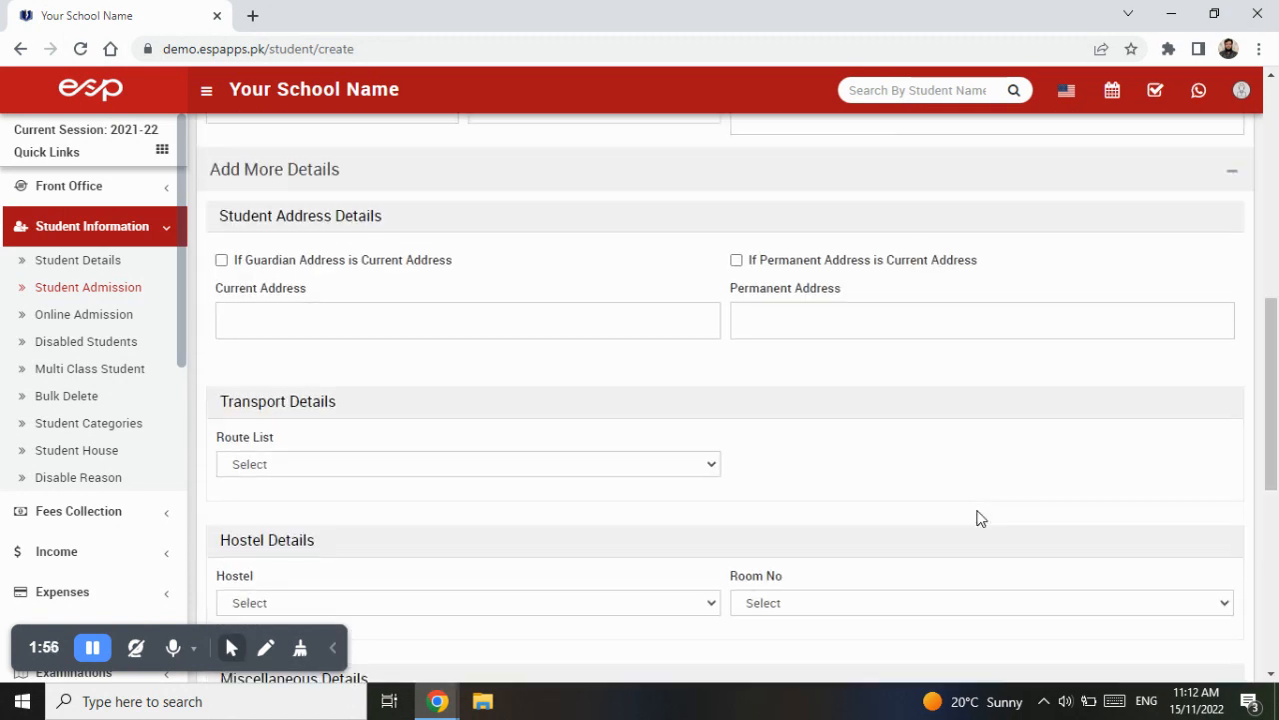
{"action": "scroll", "coordinate": [979, 518], "scroll_direction": "up", "scroll_amount": 6}
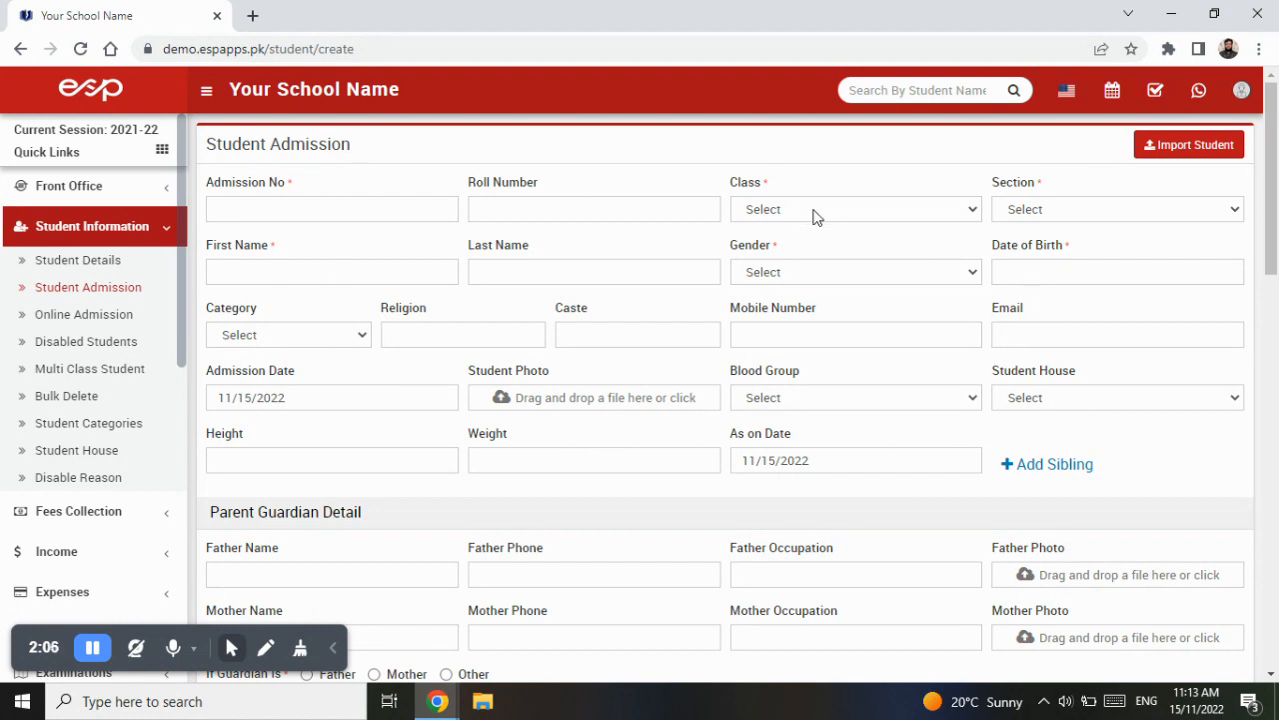
- Review the admission form's guardian, address, transport, hostel, miscellaneous and document upload sections
{"action": "scroll", "coordinate": [814, 215], "scroll_direction": "down", "scroll_amount": 3}
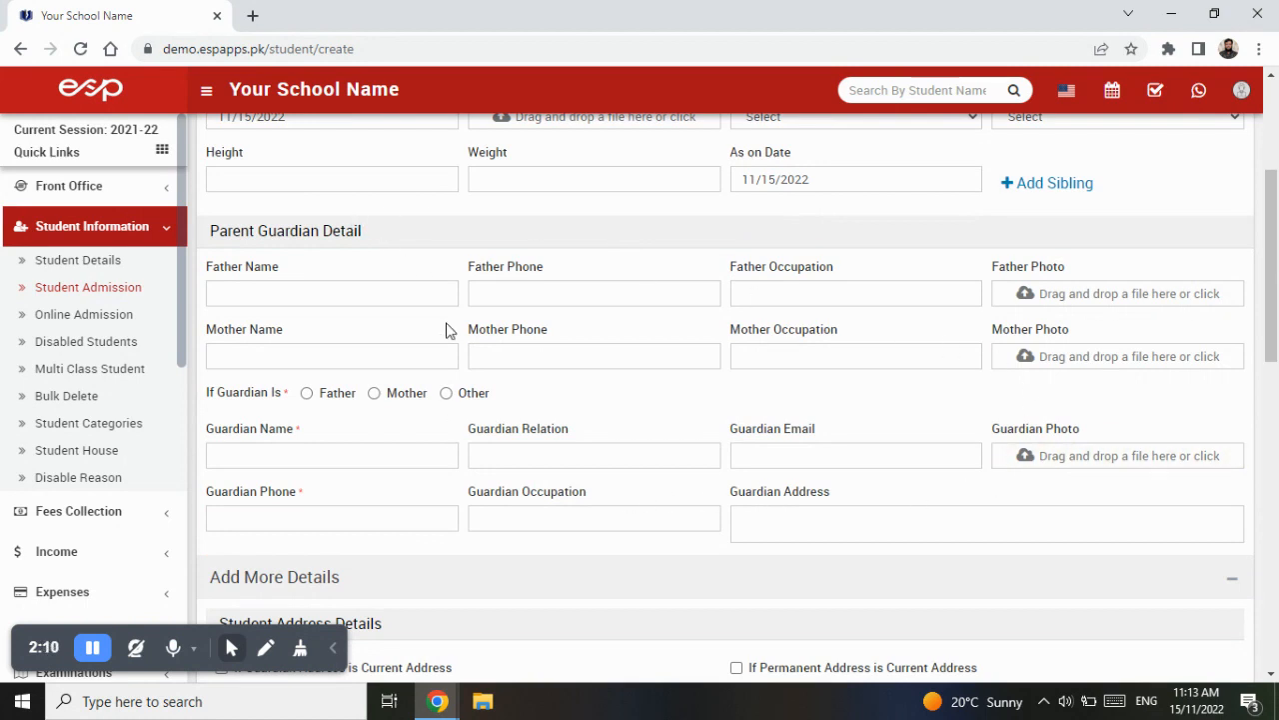
{"action": "scroll", "coordinate": [531, 290], "scroll_direction": "down", "scroll_amount": 4}
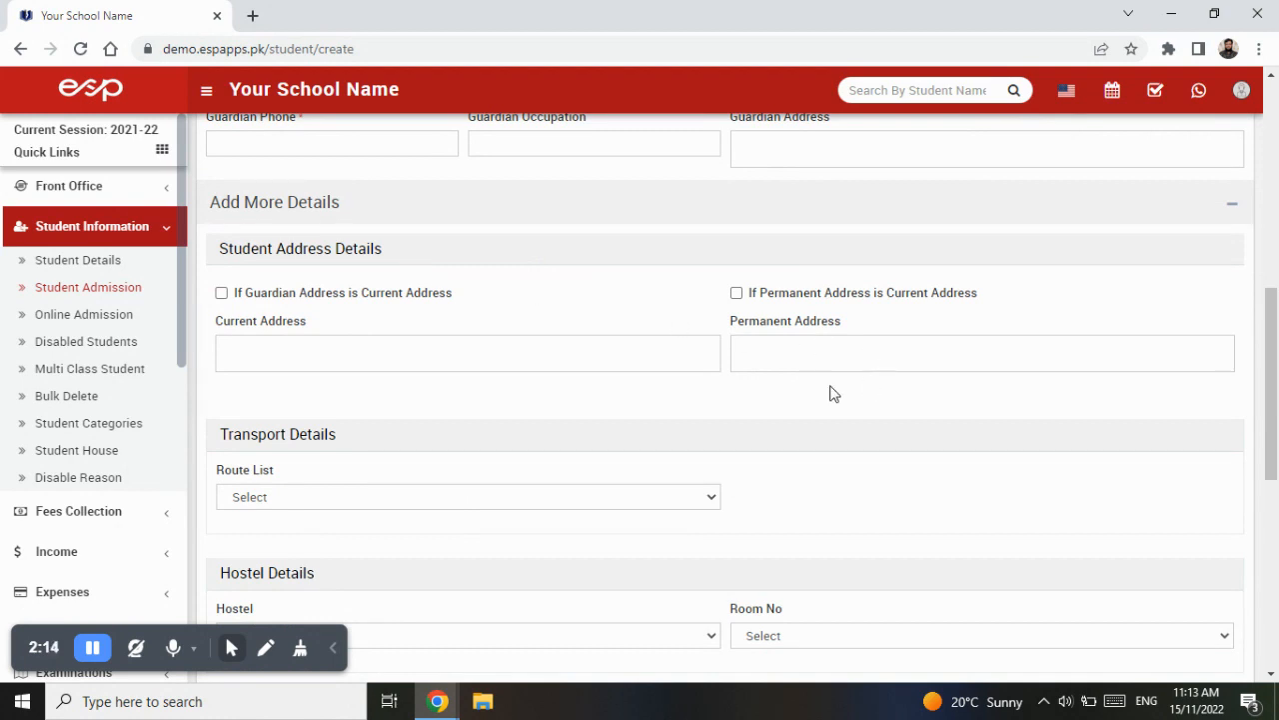
{"action": "scroll", "coordinate": [415, 310], "scroll_direction": "down", "scroll_amount": 2}
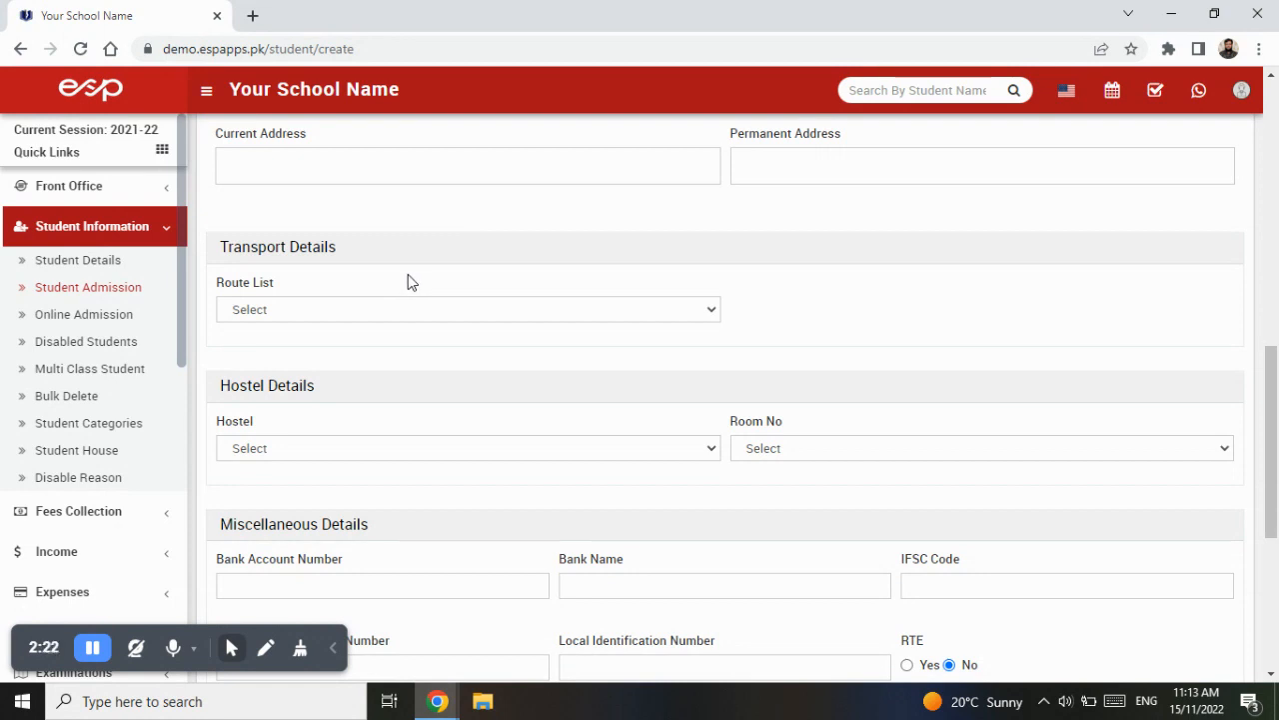
{"action": "scroll", "coordinate": [383, 340], "scroll_direction": "down", "scroll_amount": 2}
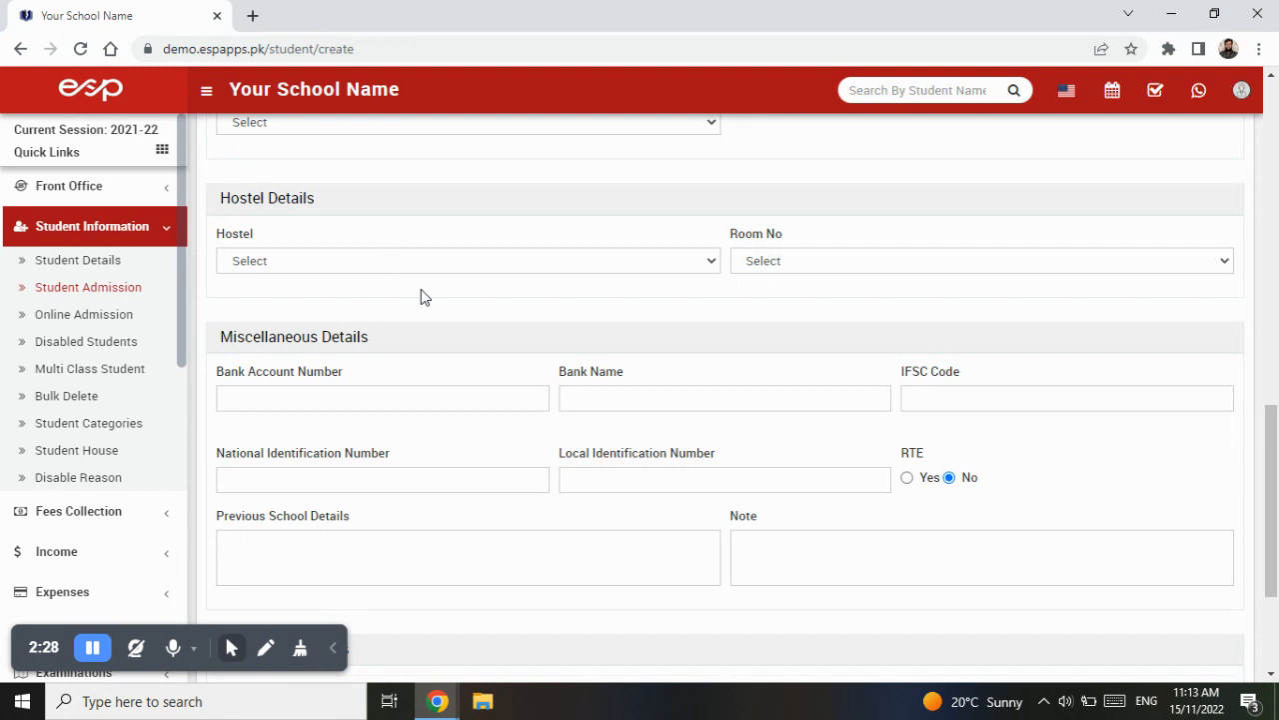
{"action": "scroll", "coordinate": [425, 295], "scroll_direction": "down", "scroll_amount": 1}
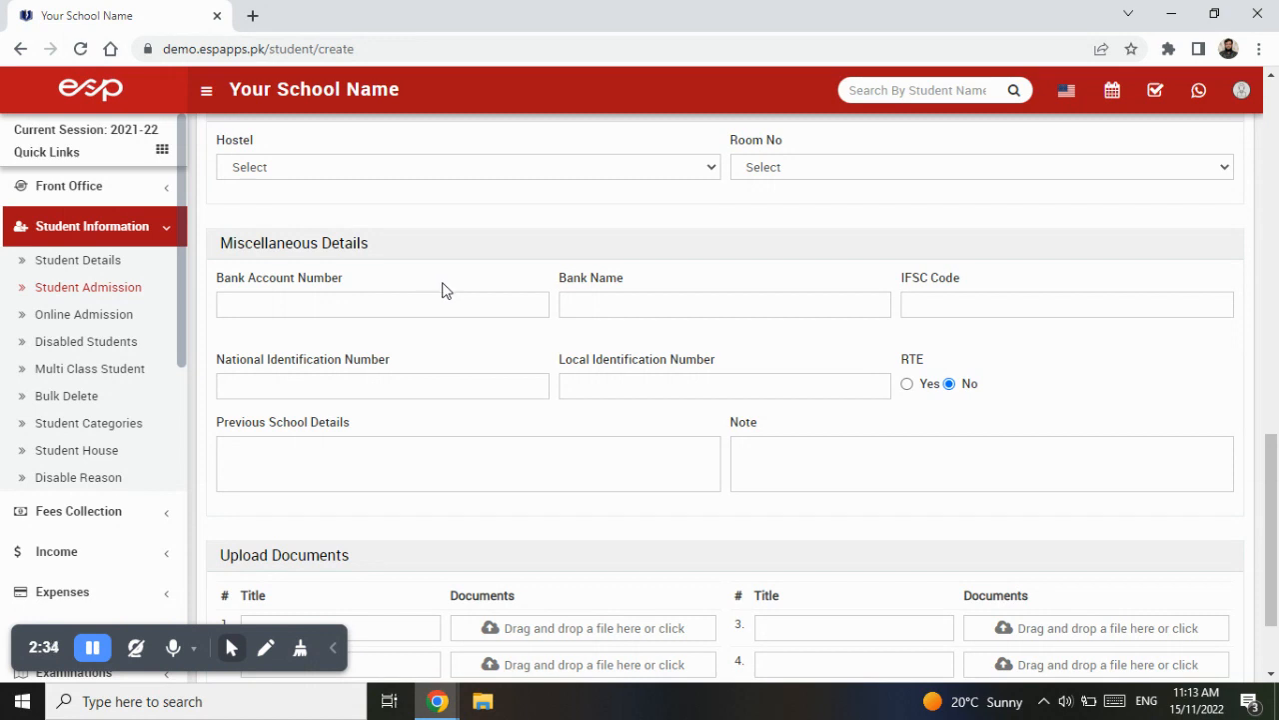
{"action": "scroll", "coordinate": [943, 420], "scroll_direction": "down", "scroll_amount": 2}
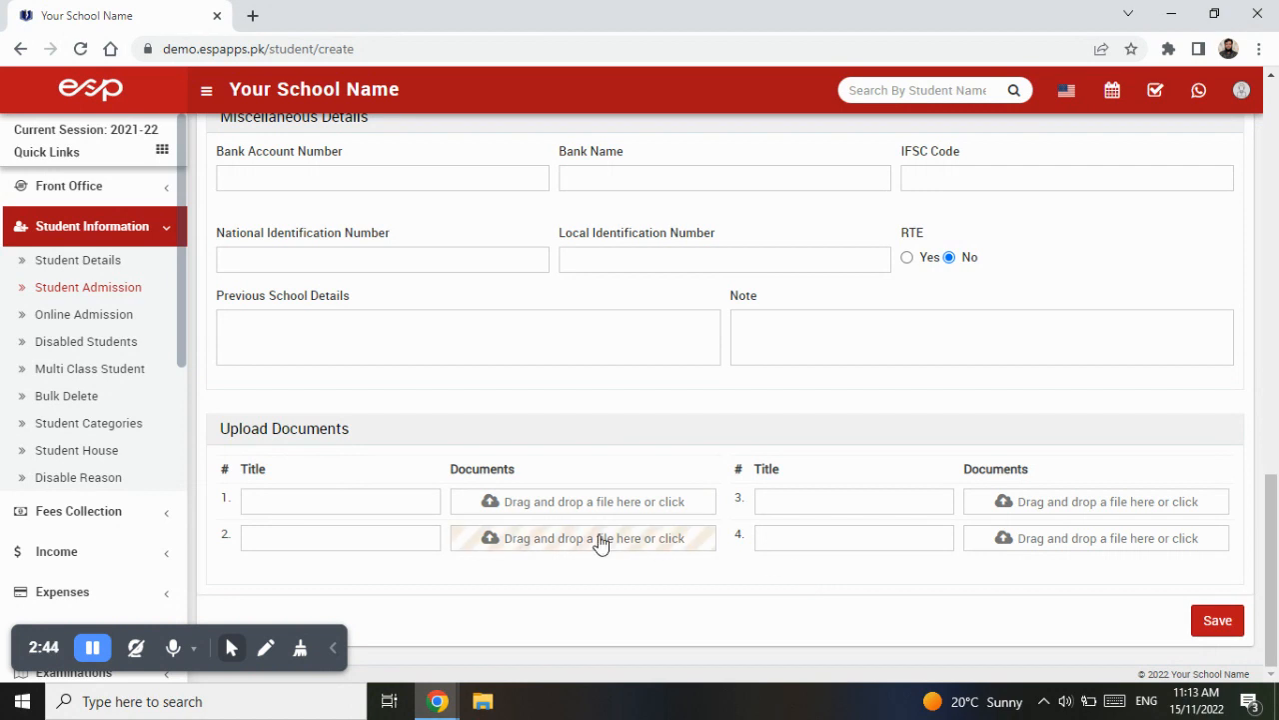
{"action": "scroll", "coordinate": [600, 542], "scroll_direction": "up", "scroll_amount": 20}
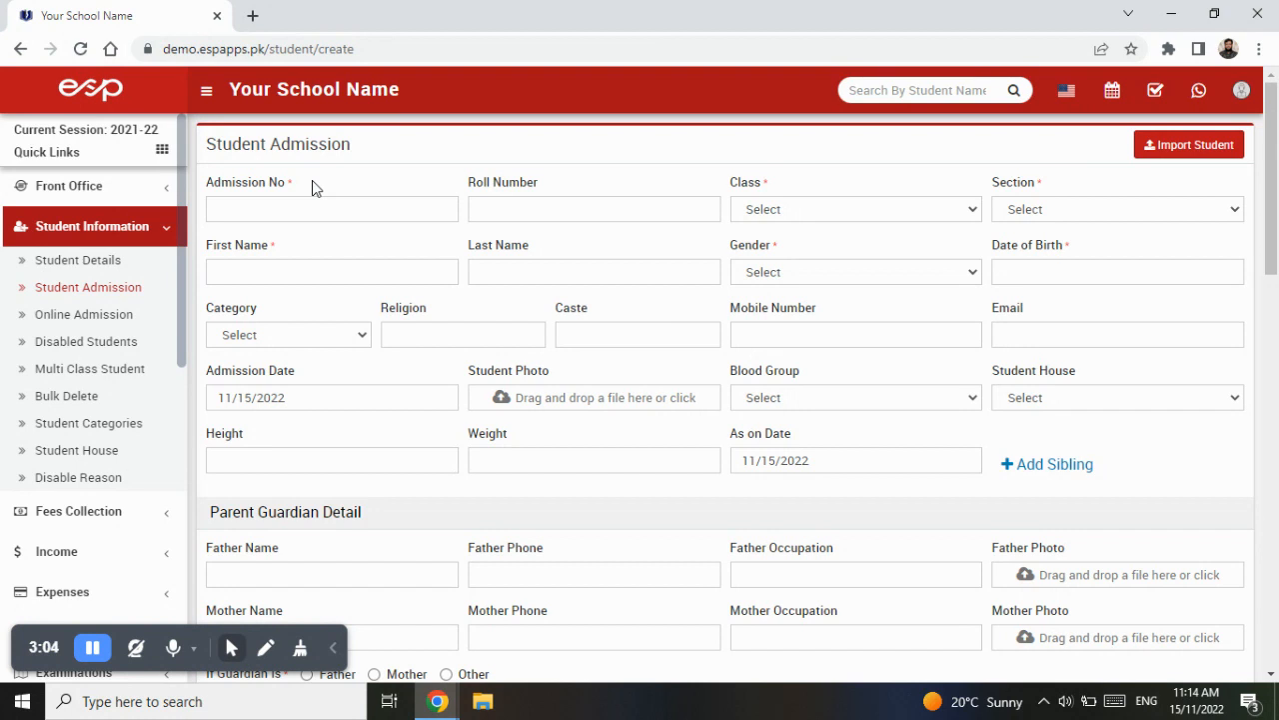
- Examine the required Admission No, Class and Section fields at the top of the admission form
{"action": "left_click_drag", "start_coordinate": [312, 187], "coordinate": [208, 190]}
{"action": "left_click", "coordinate": [852, 207]}
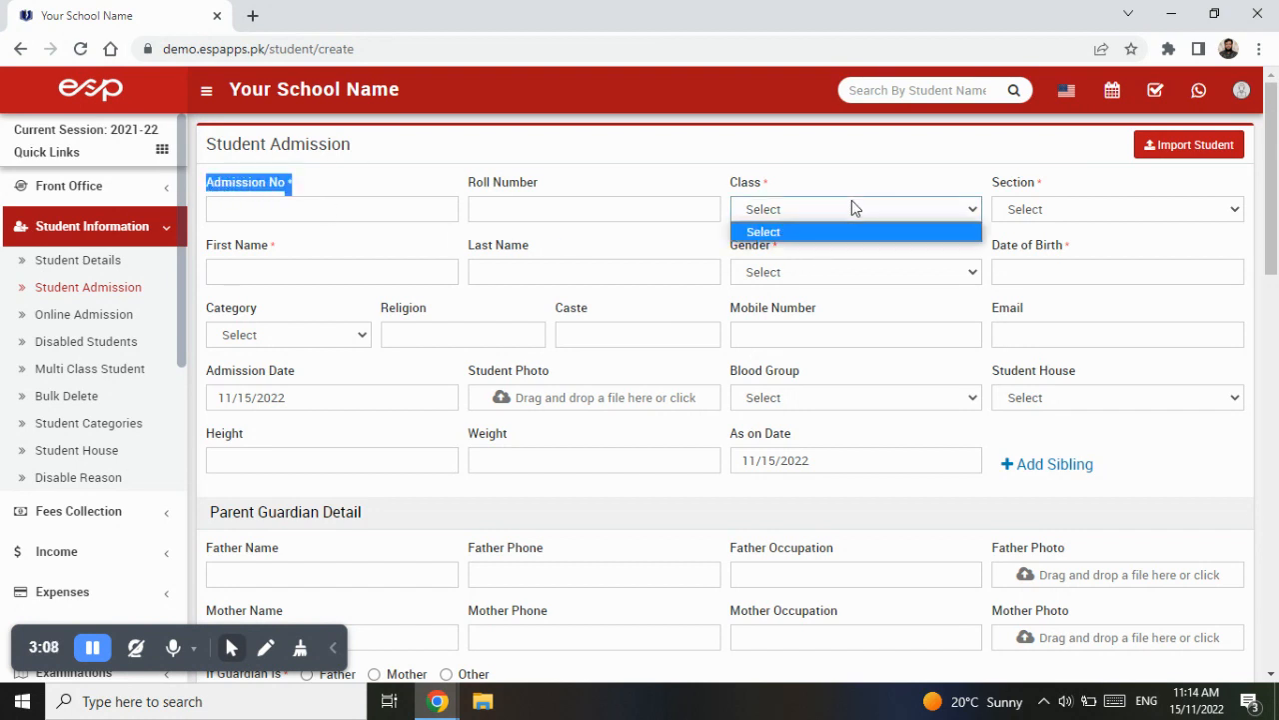
{"action": "left_click", "coordinate": [1113, 208]}
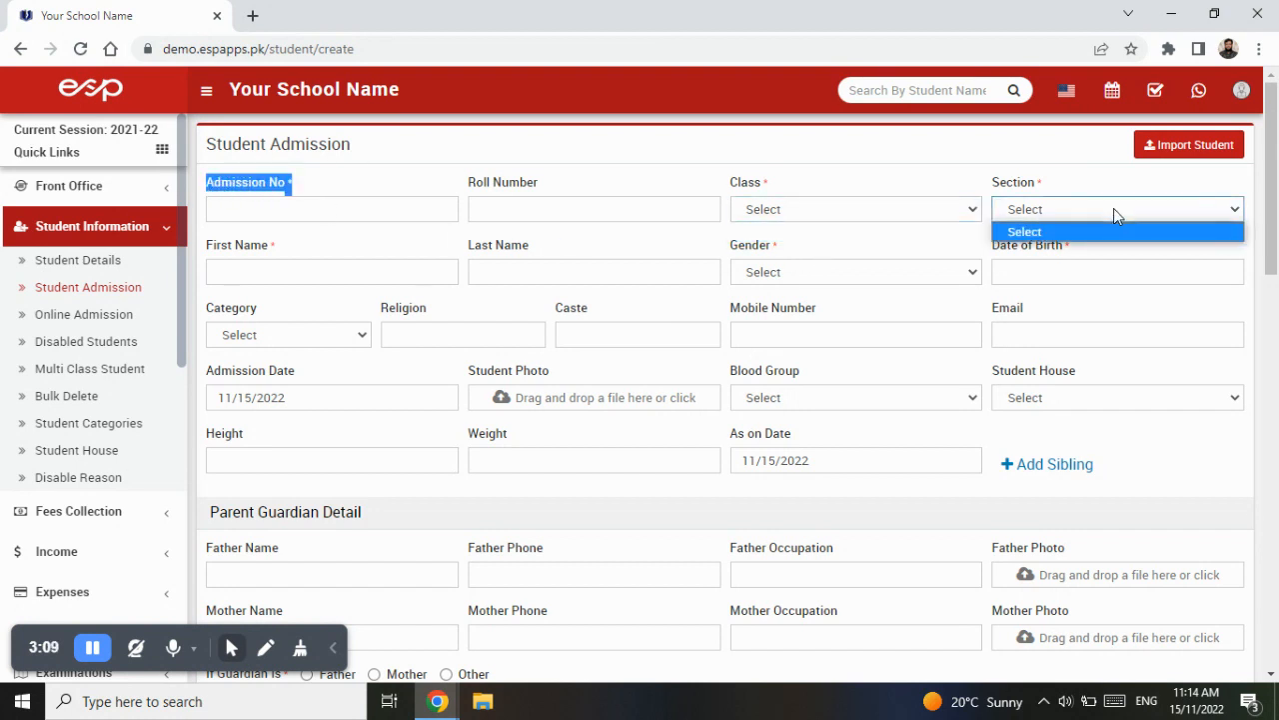
{"action": "left_click", "coordinate": [366, 190]}
{"action": "left_click", "coordinate": [375, 213]}
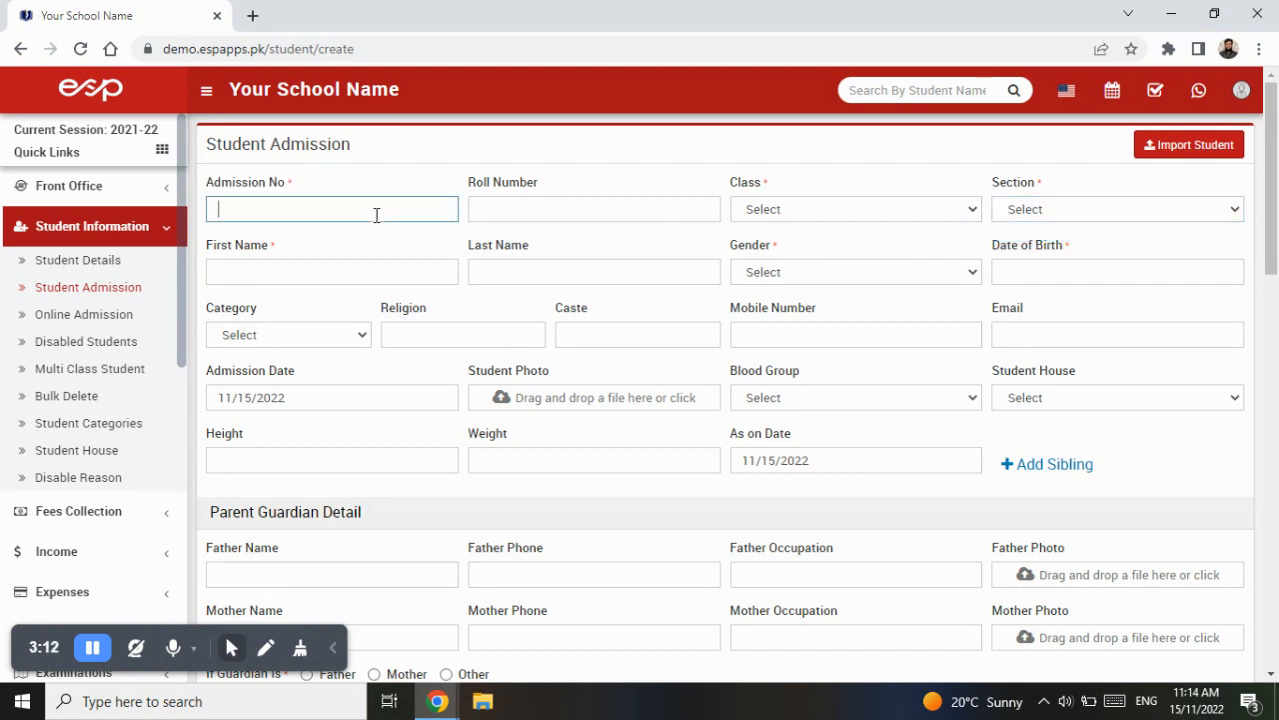
{"action": "left_click", "coordinate": [887, 208]}
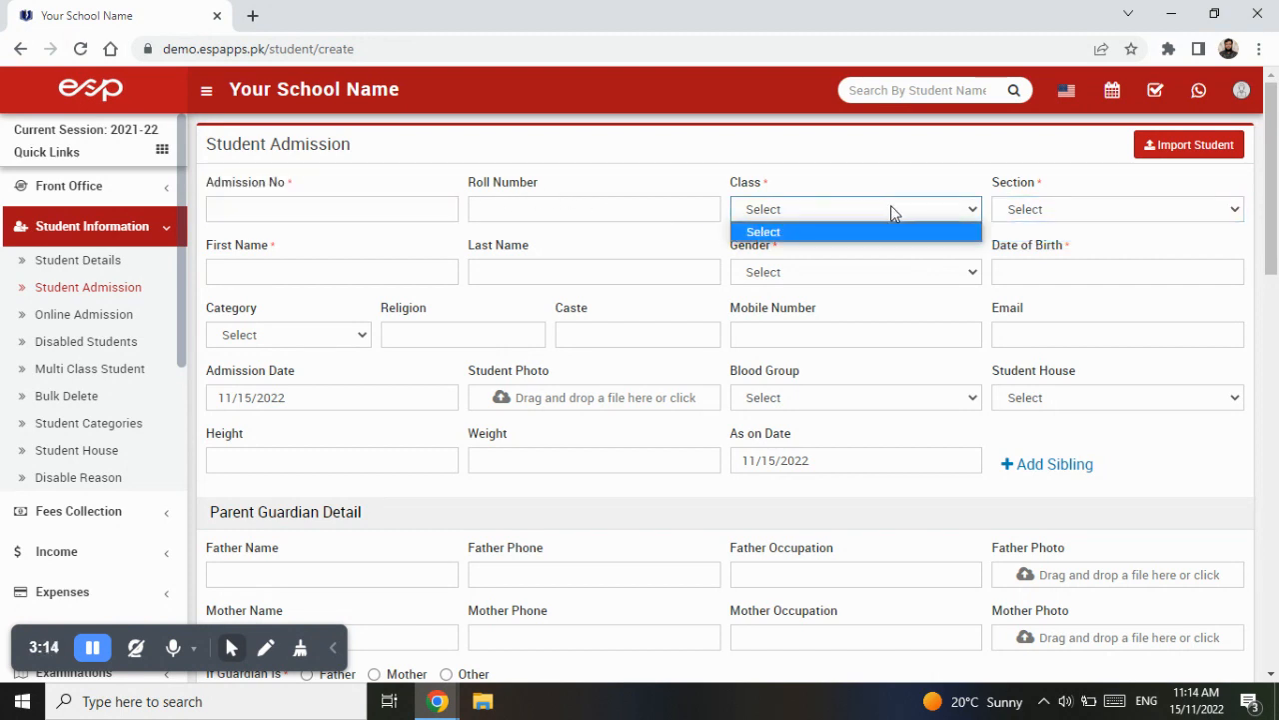
{"action": "left_click", "coordinate": [1098, 209]}
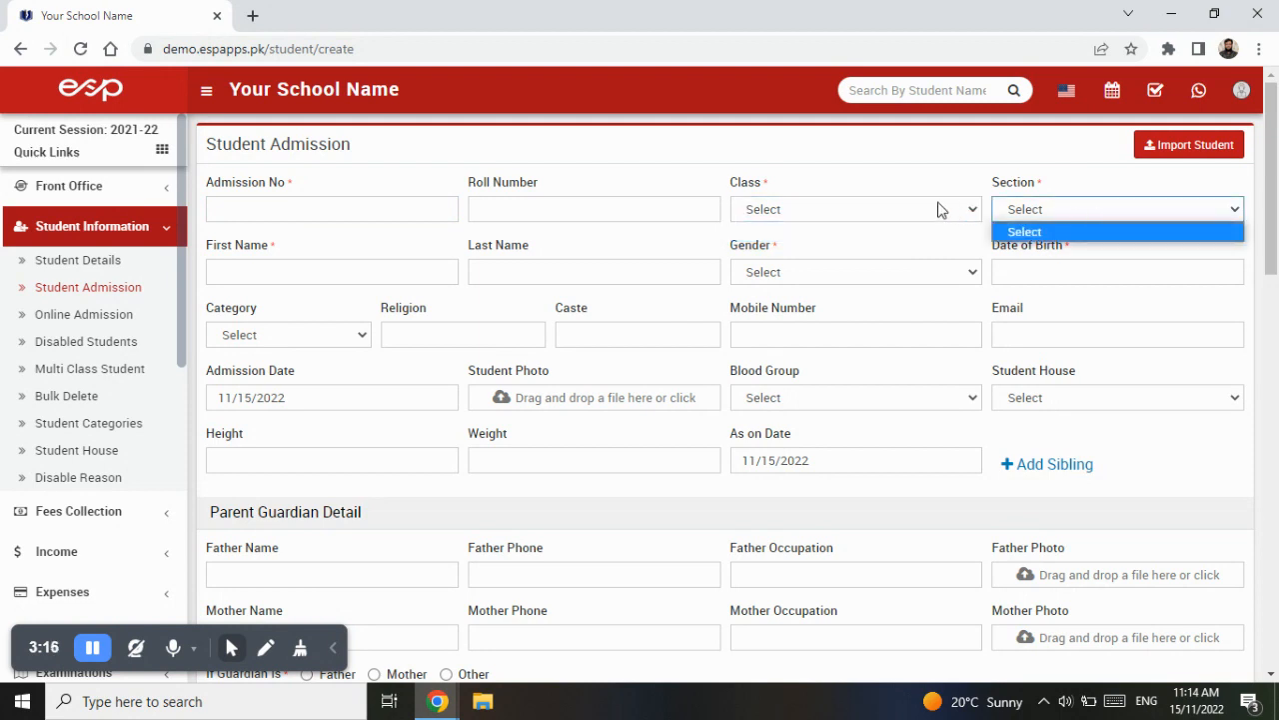
{"action": "left_click", "coordinate": [876, 243]}
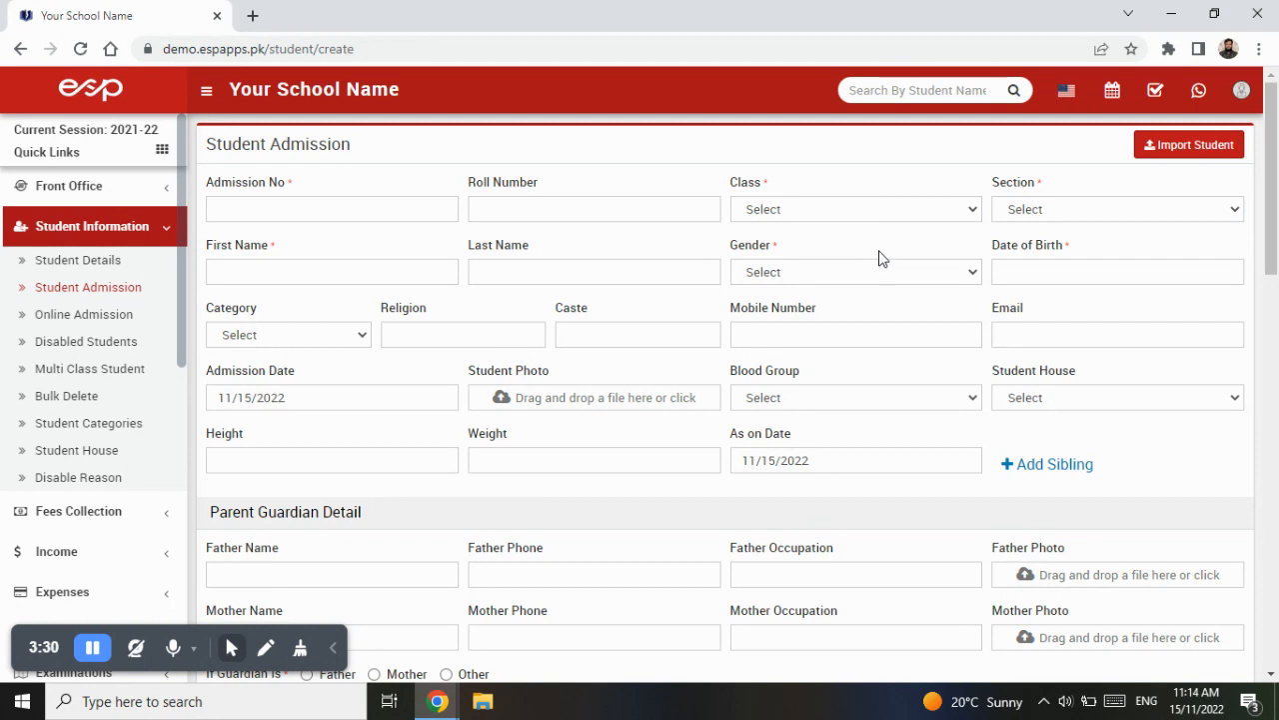
{"action": "scroll", "coordinate": [871, 260], "scroll_direction": "down", "scroll_amount": 2}
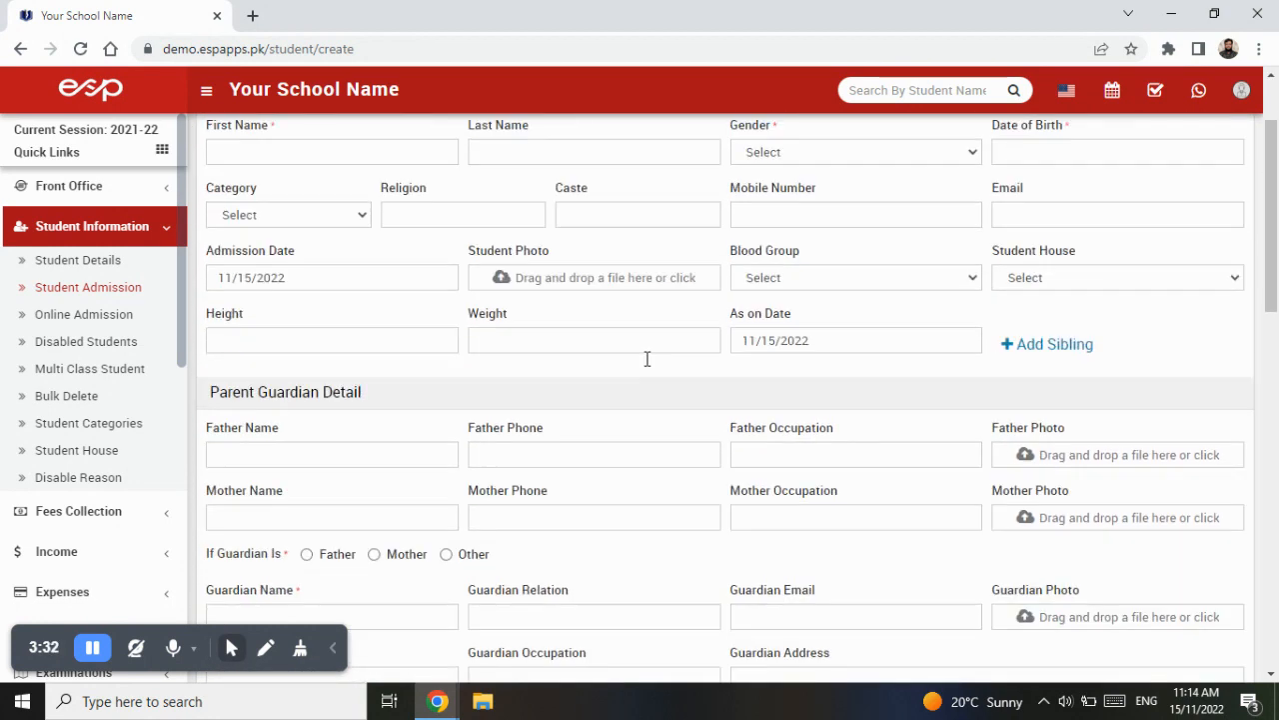
{"action": "scroll", "coordinate": [655, 340], "scroll_direction": "up", "scroll_amount": 2}
{"action": "left_click", "coordinate": [837, 210]}
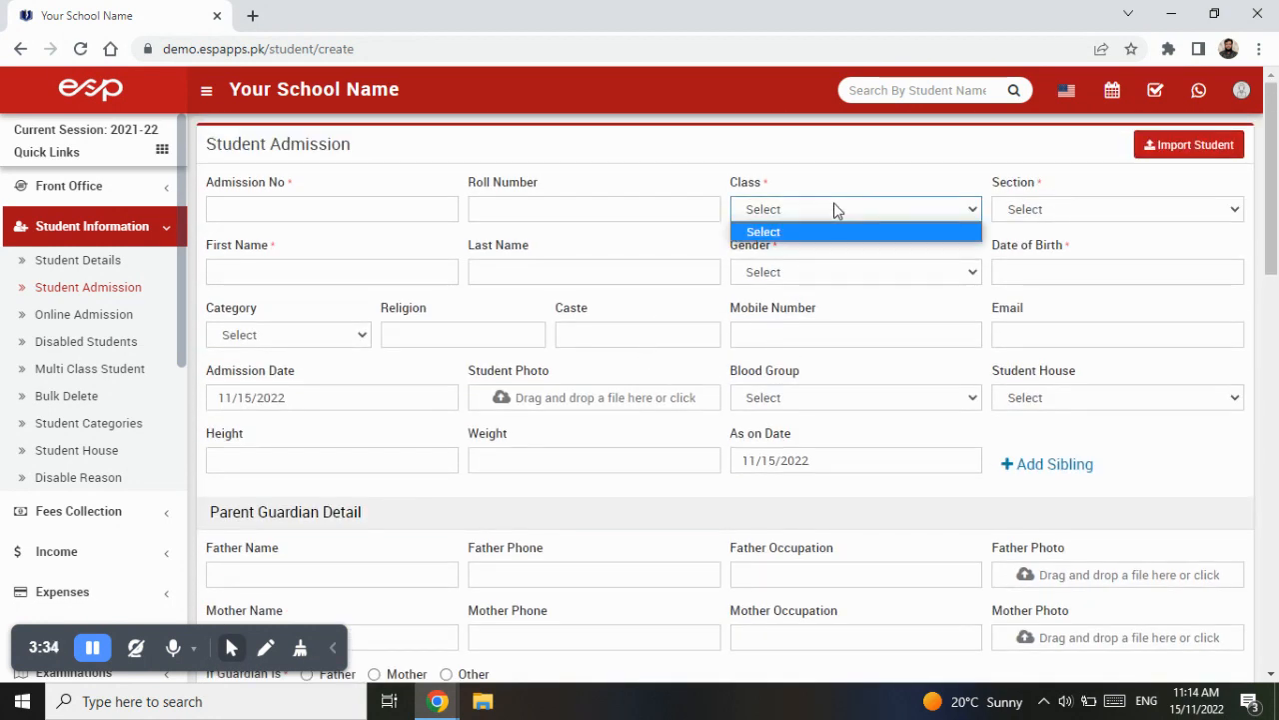
{"action": "left_click", "coordinate": [1040, 211]}
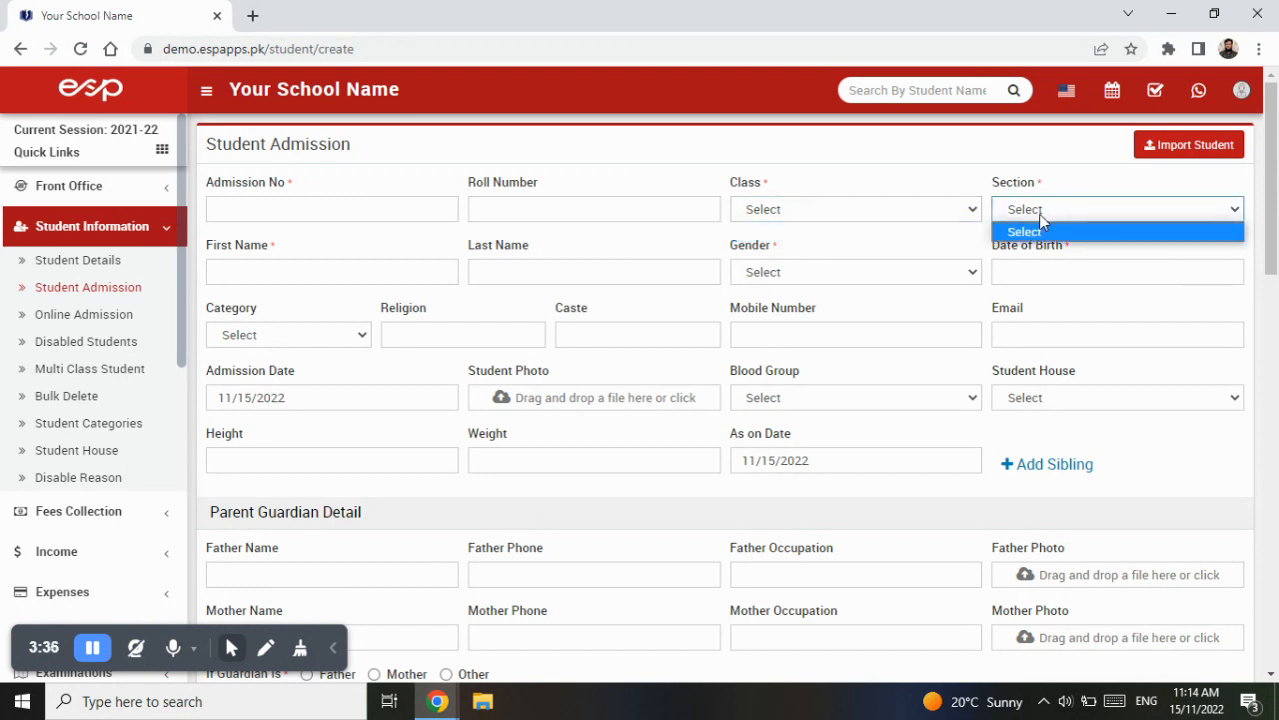
{"action": "left_click", "coordinate": [920, 212]}
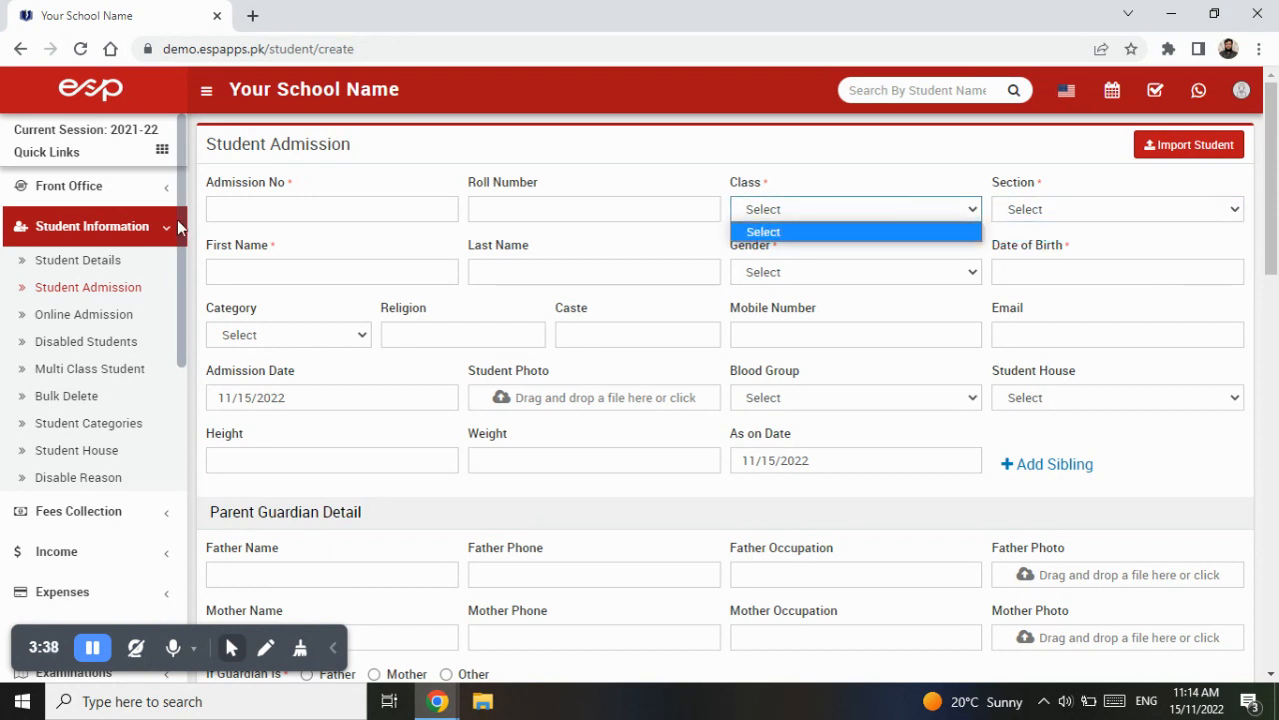
- Open the Class page under the Academics section of the navigation
{"action": "left_click", "coordinate": [126, 238]}
{"action": "left_click", "coordinate": [126, 238]}
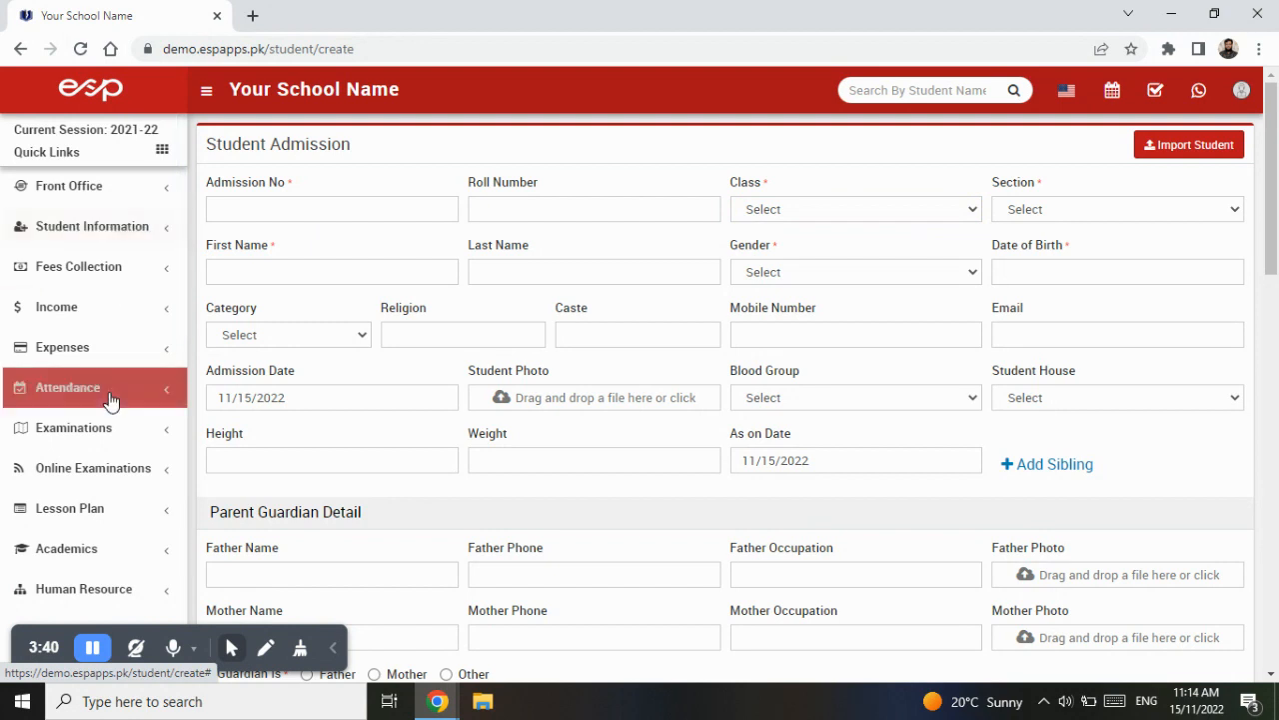
{"action": "scroll", "coordinate": [110, 402], "scroll_direction": "down", "scroll_amount": 2}
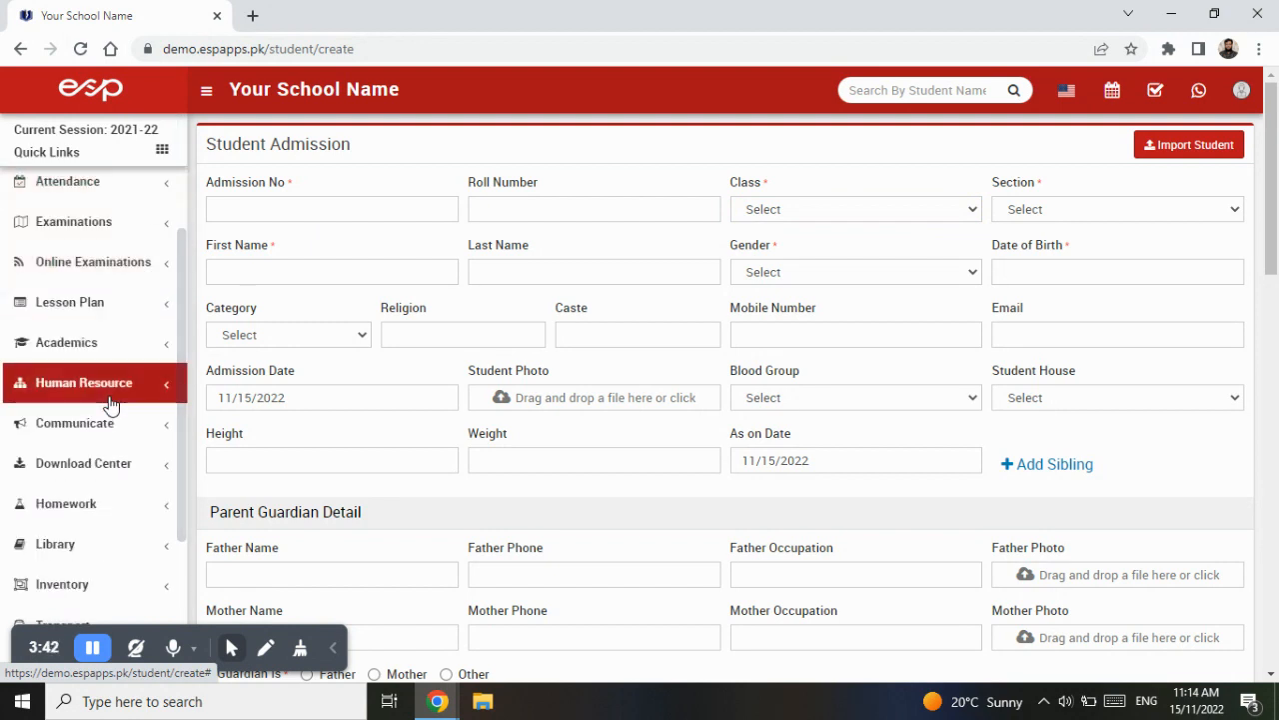
{"action": "scroll", "coordinate": [104, 370], "scroll_direction": "down", "scroll_amount": 1}
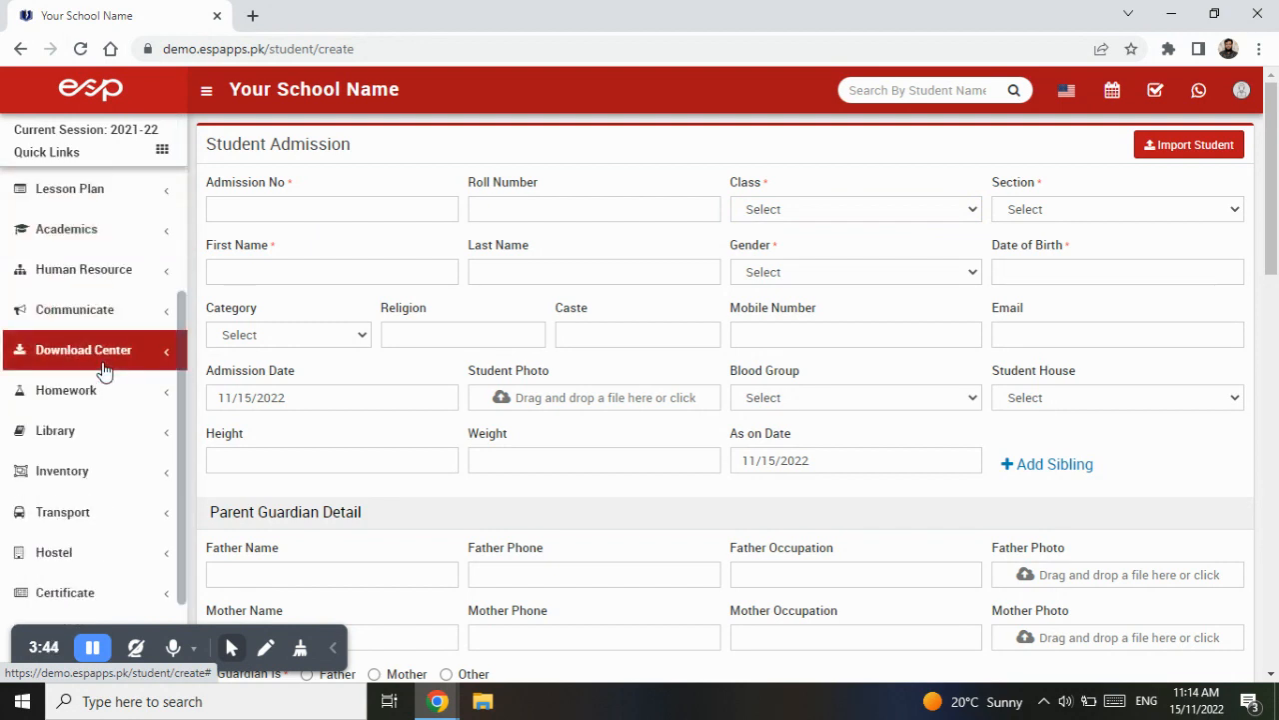
{"action": "left_click", "coordinate": [87, 242]}
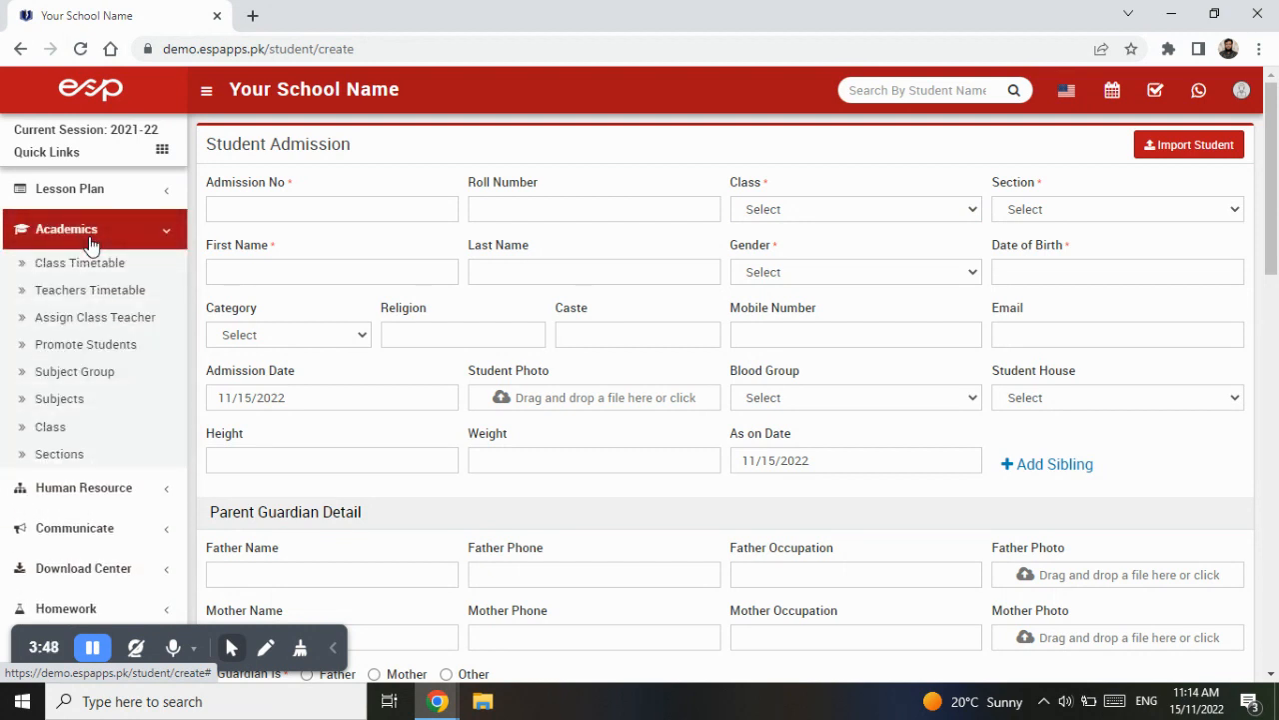
{"action": "left_click", "coordinate": [55, 428]}
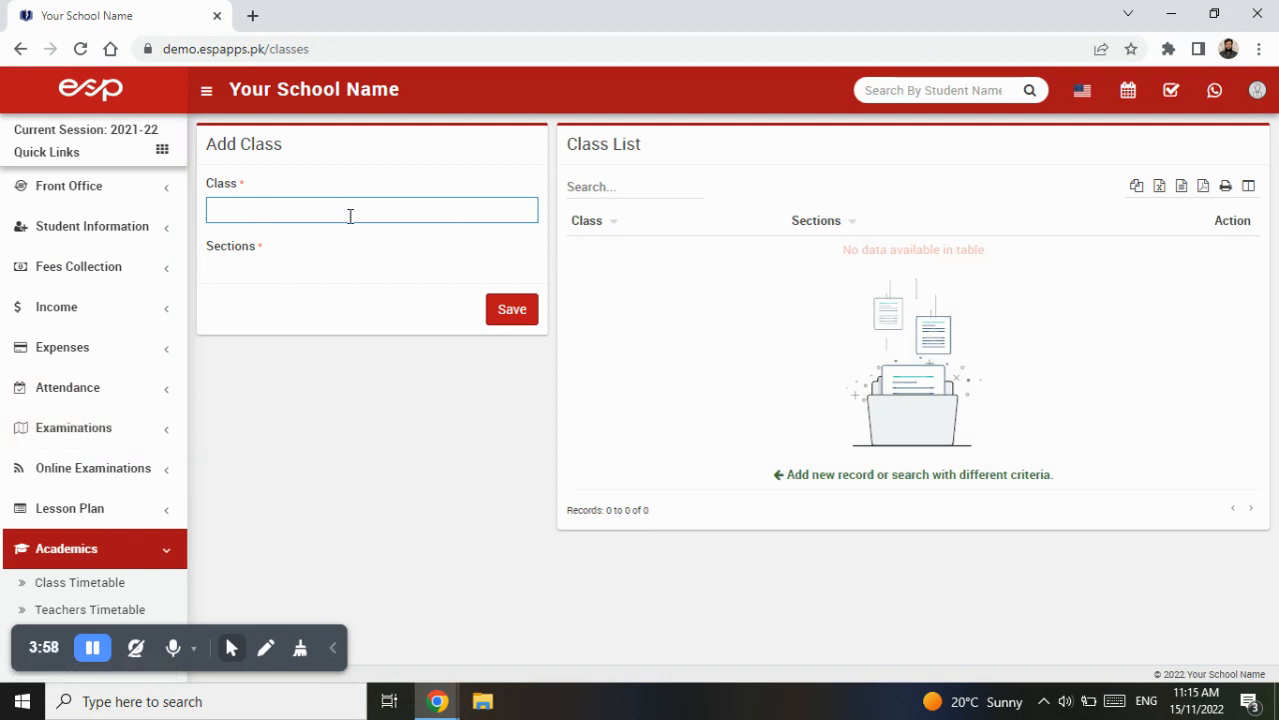
- Examine the Add Class form's required Class and Sections fields, and open the Sections page under Academics
{"action": "left_click_drag", "start_coordinate": [257, 186], "coordinate": [206, 189]}
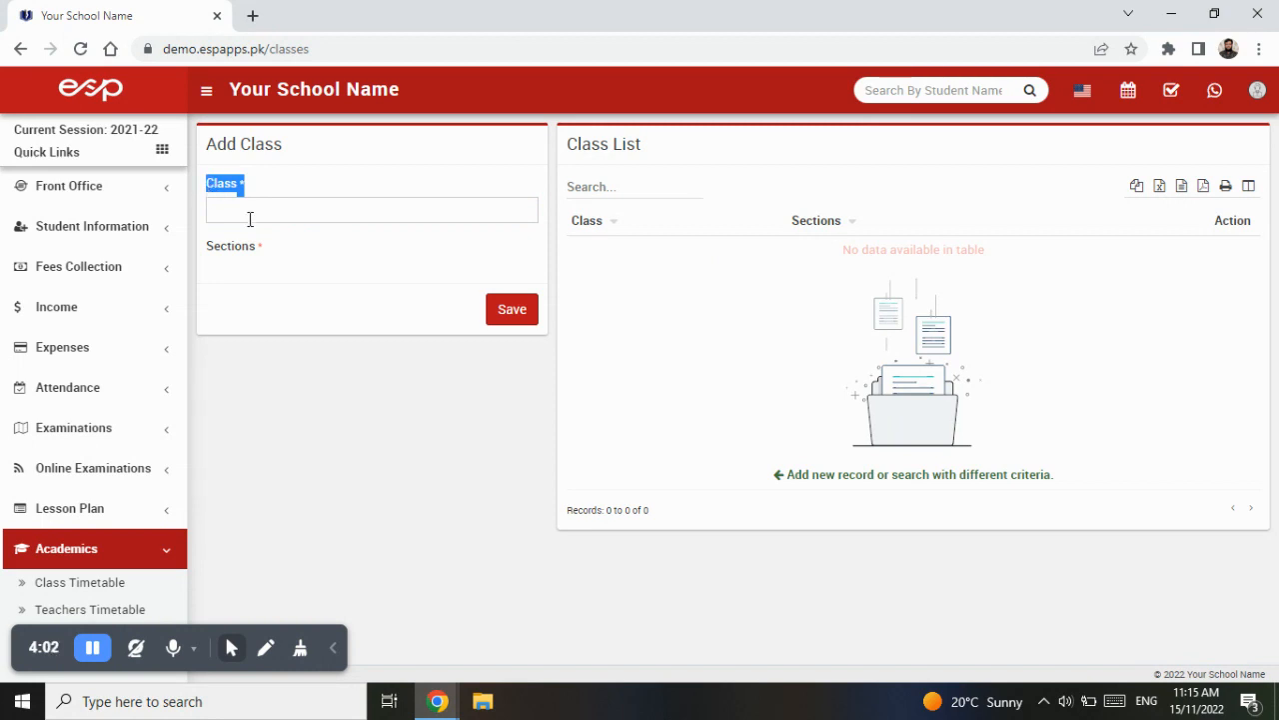
{"action": "left_click_drag", "start_coordinate": [293, 255], "coordinate": [203, 260]}
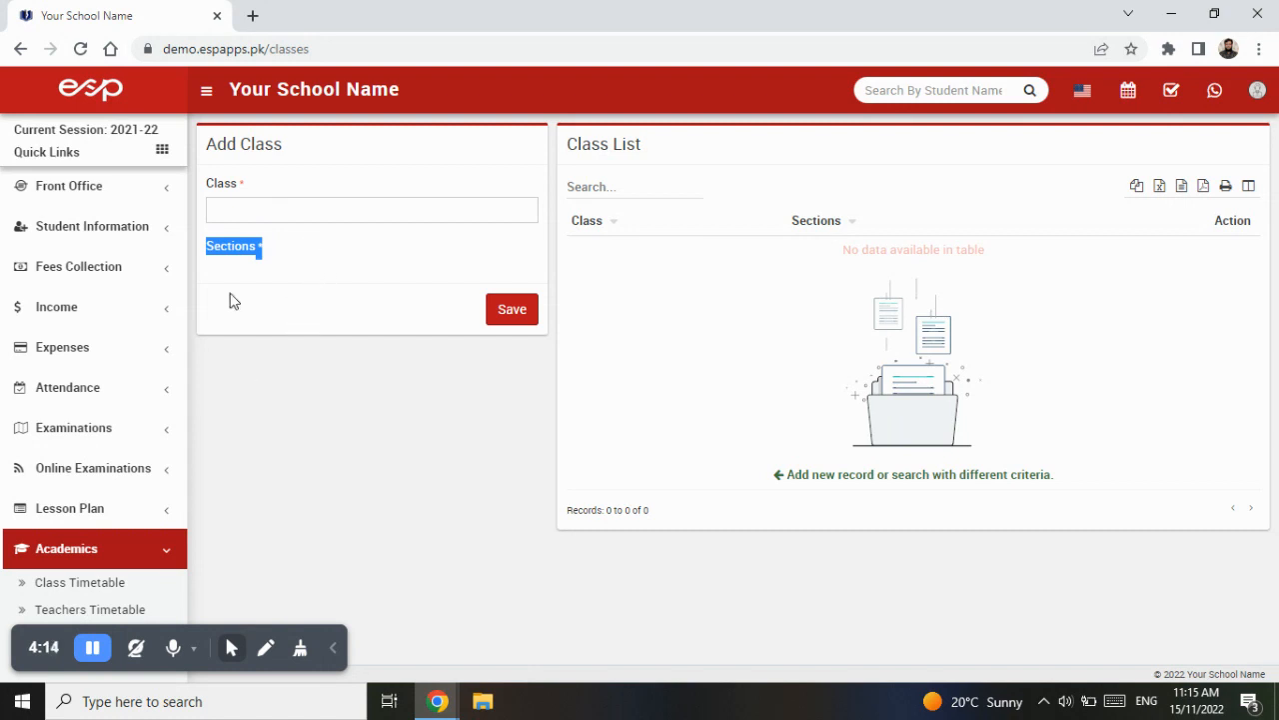
{"action": "scroll", "coordinate": [109, 396], "scroll_direction": "down", "scroll_amount": 3}
{"action": "left_click", "coordinate": [59, 549]}
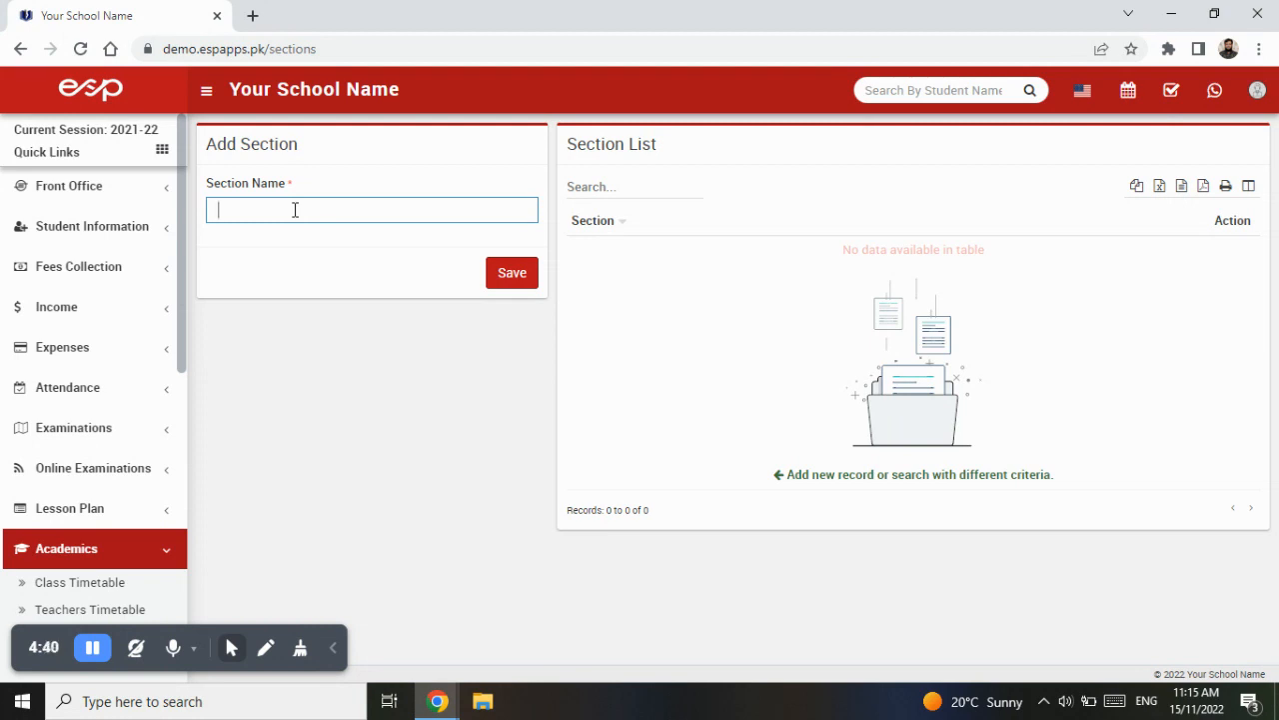
- Add sections named 1, 2, 3, 4 and 5, saving each one
{"action": "left_click", "coordinate": [520, 280]}
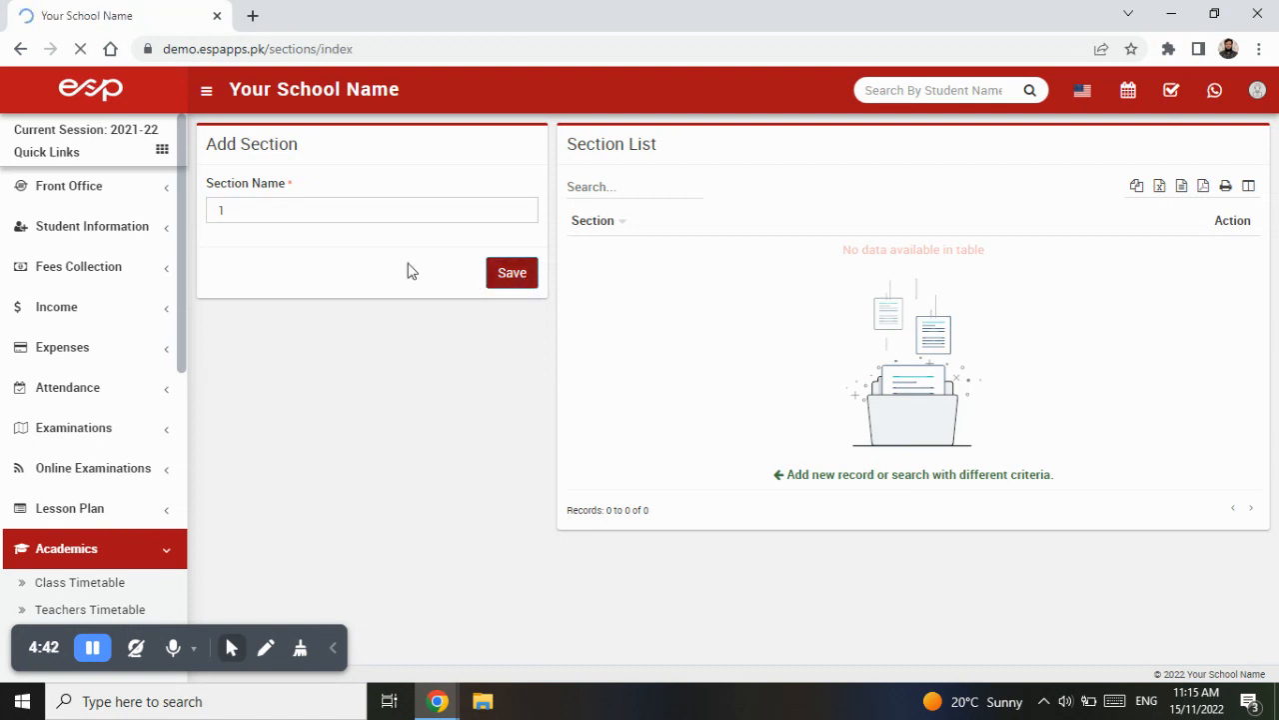
{"action": "type", "text": "2"}
{"action": "left_click", "coordinate": [518, 350]}
{"action": "type", "text": "3"}
{"action": "left_click", "coordinate": [509, 342]}
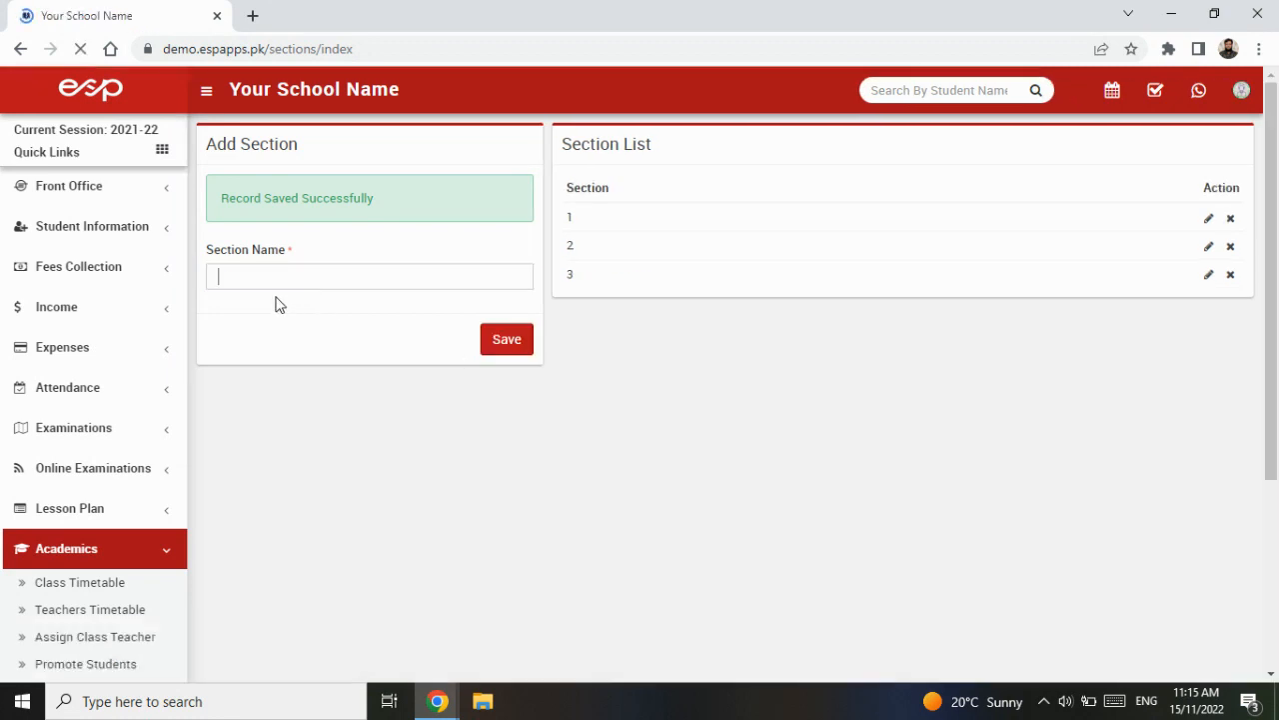
{"action": "type", "text": "4"}
{"action": "left_click", "coordinate": [505, 344]}
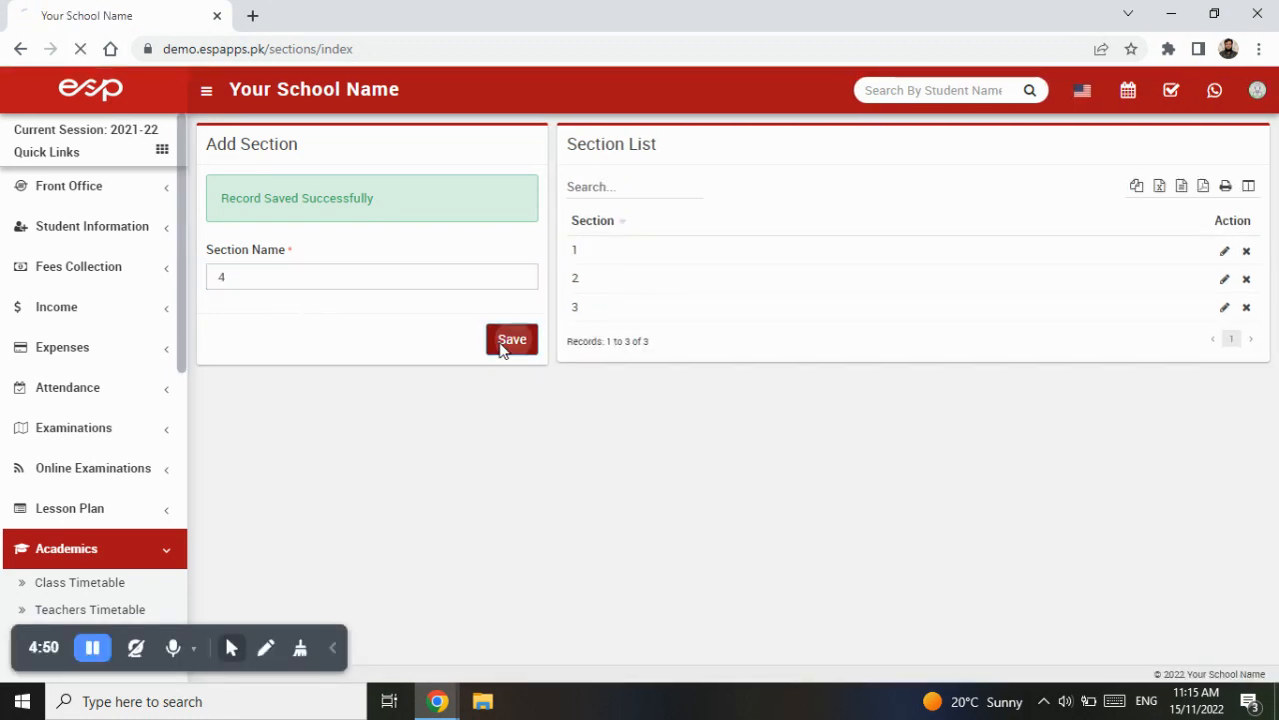
{"action": "type", "text": "5"}
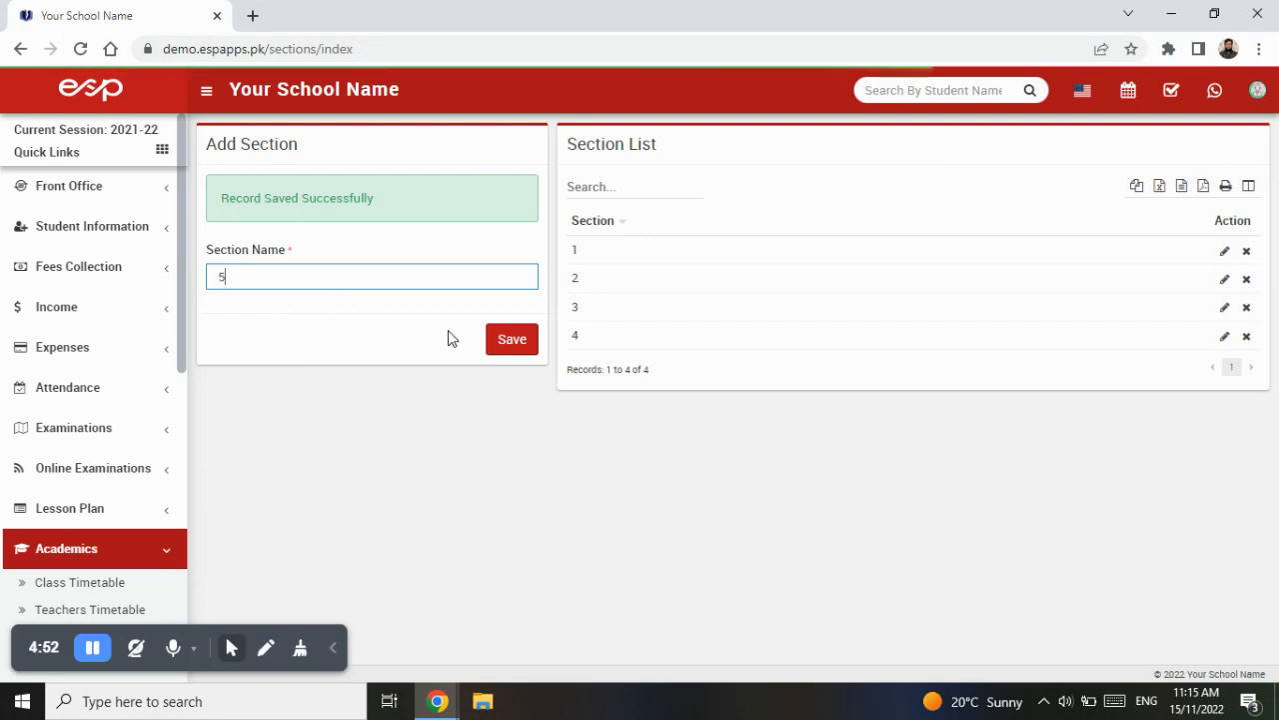
{"action": "left_click", "coordinate": [512, 341]}
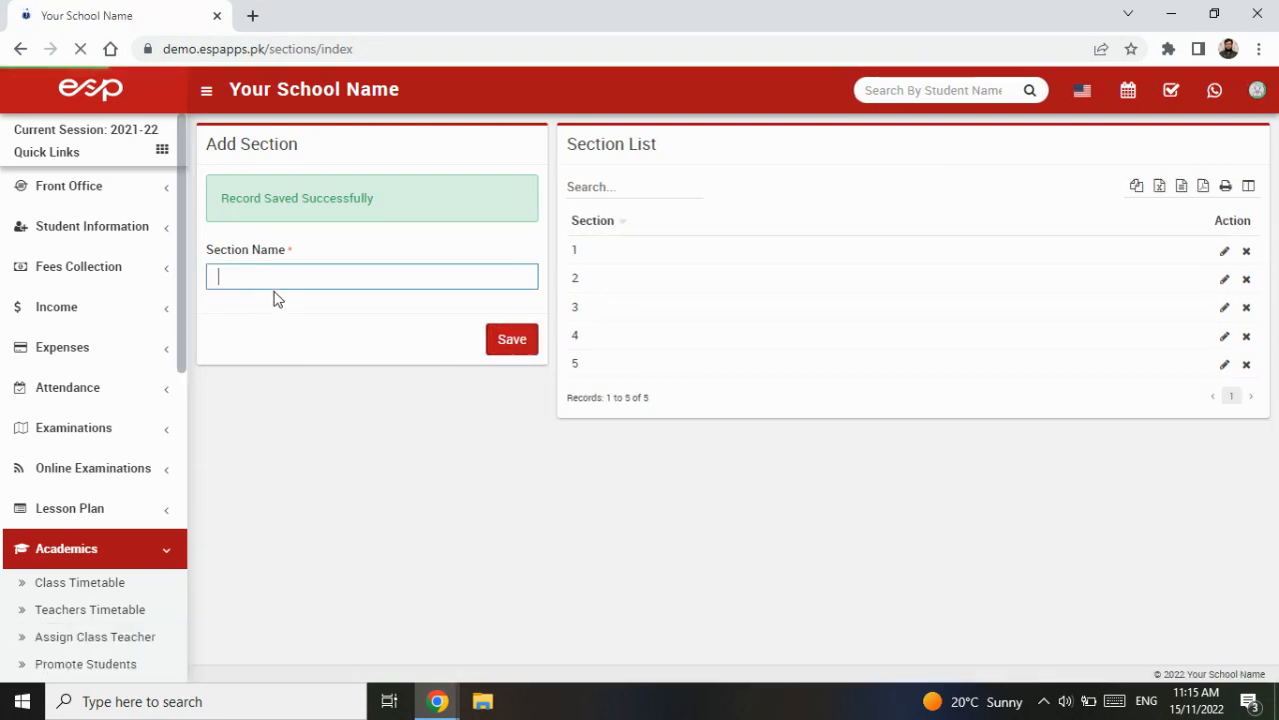
- Add sections named Quaid, Iqbal, Liaqat and Khalid, saving each one
{"action": "type", "text": "Quaid"}
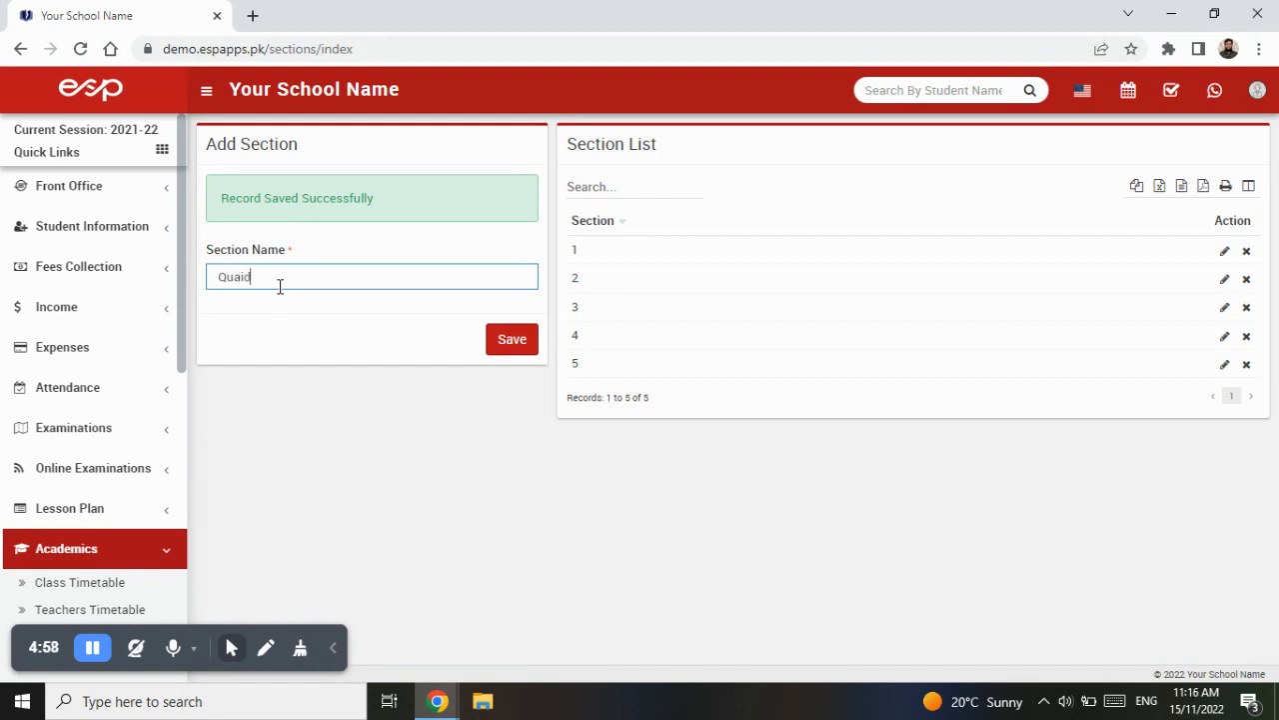
{"action": "left_click", "coordinate": [507, 342]}
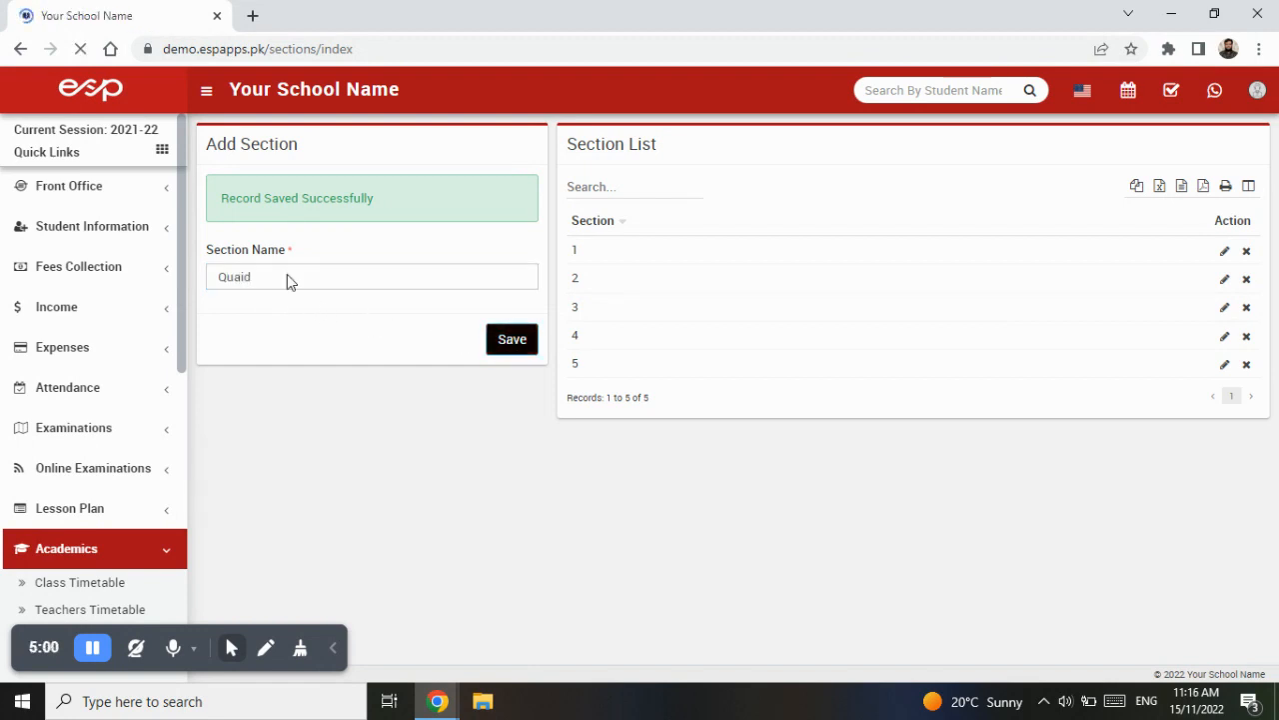
{"action": "type", "text": "Iqbal"}
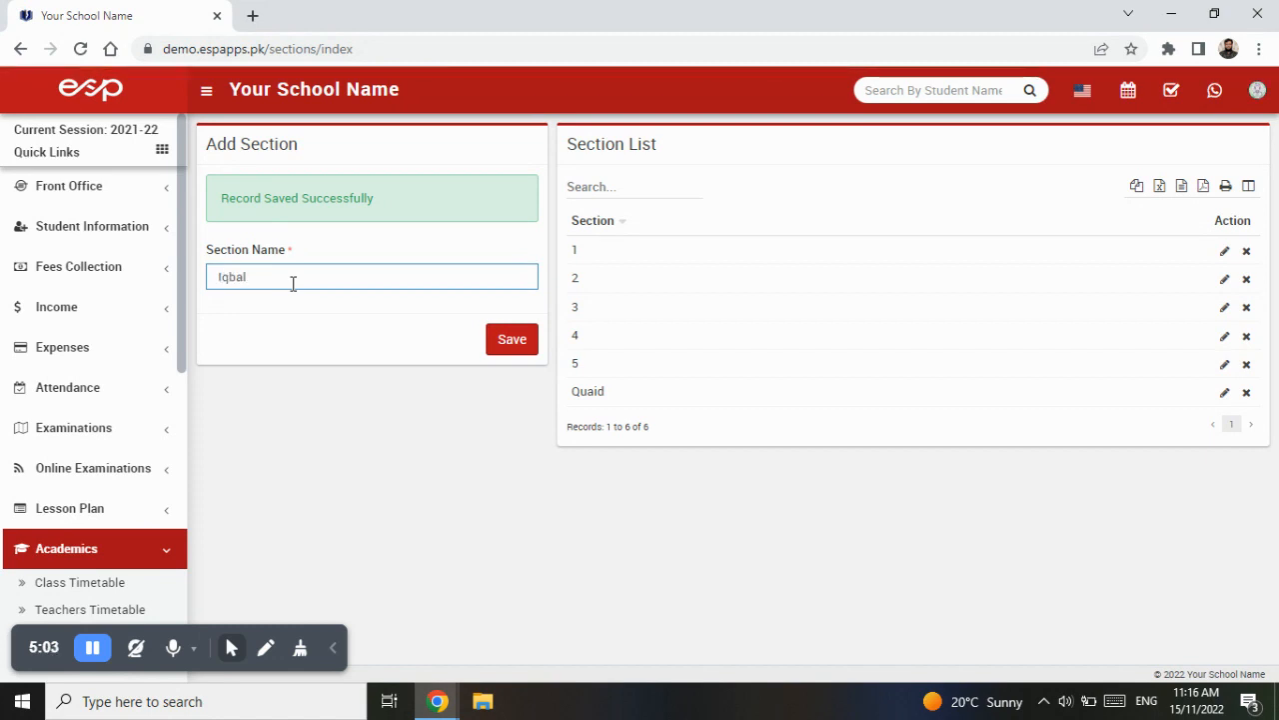
{"action": "left_click", "coordinate": [508, 339]}
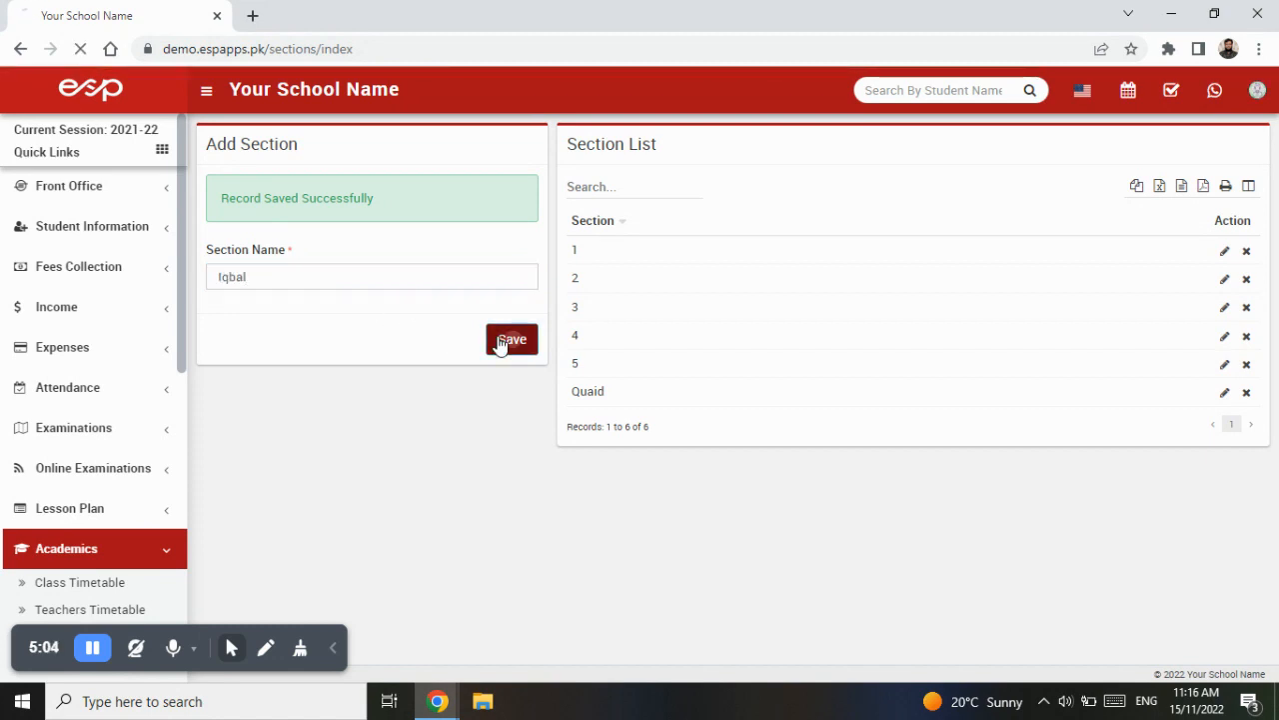
{"action": "type", "text": "Liaqat"}
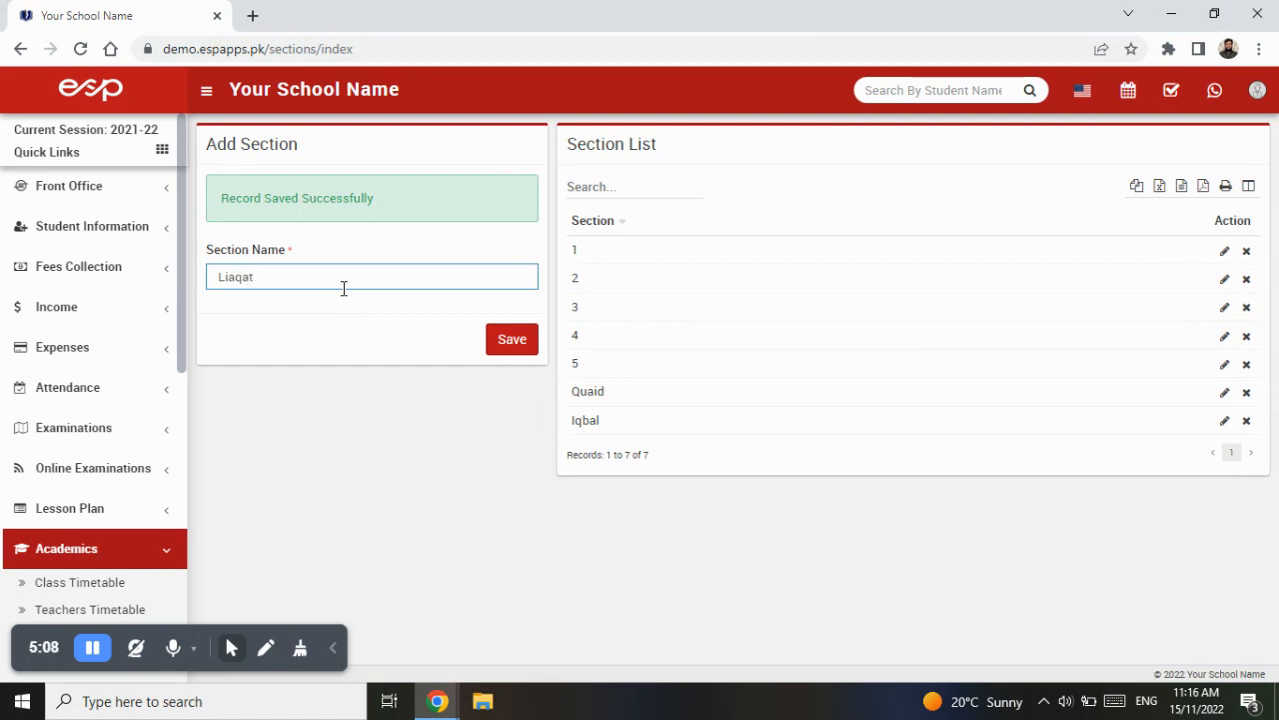
{"action": "left_click", "coordinate": [512, 342]}
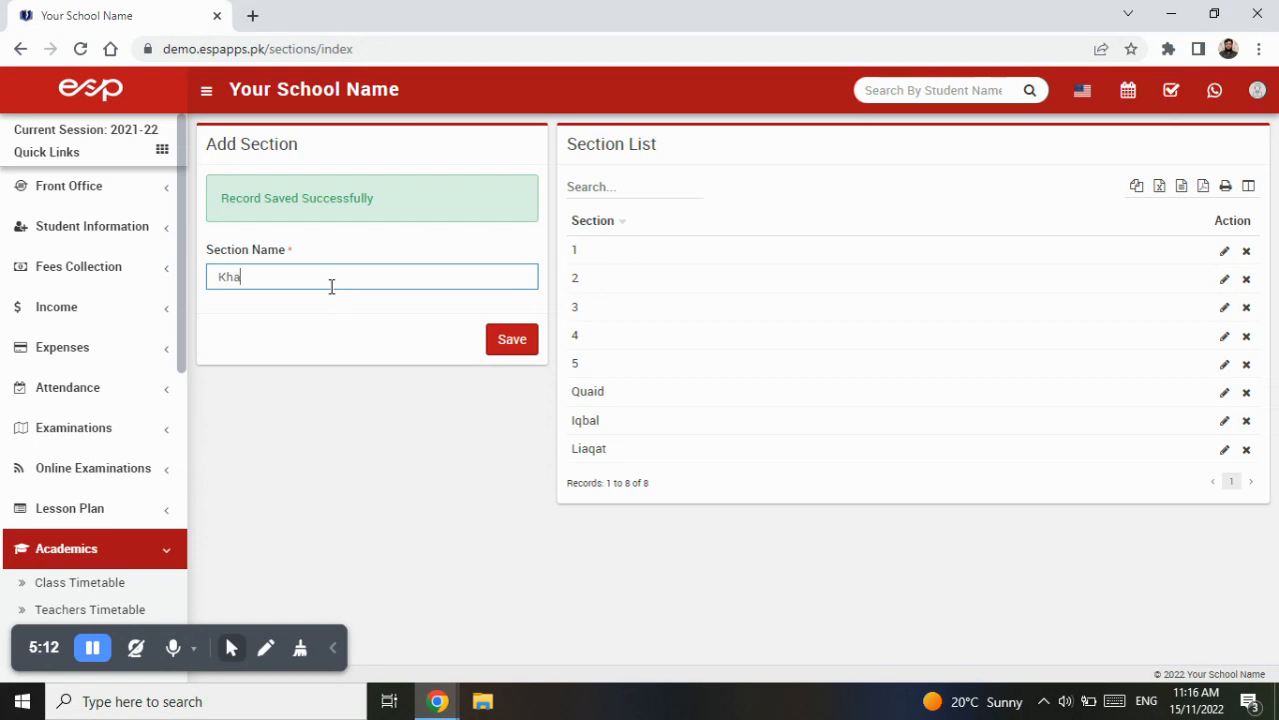
{"action": "left_click", "coordinate": [526, 356]}
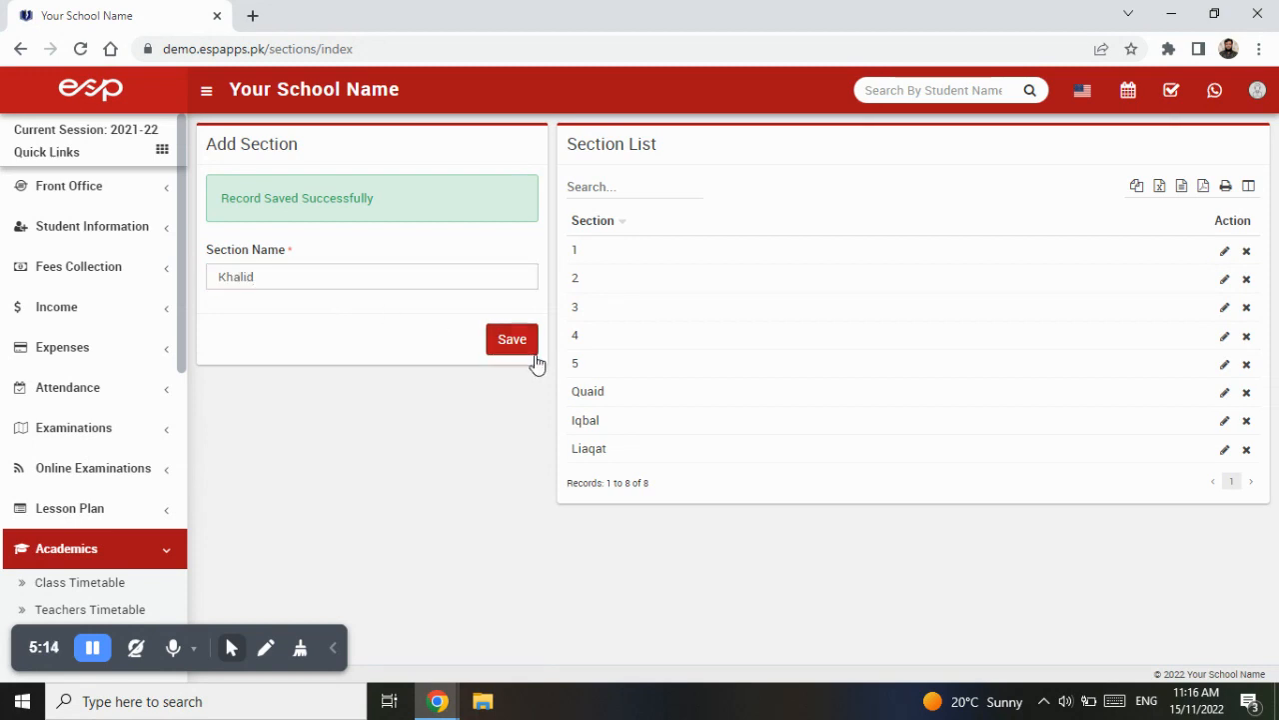
- Add colour-named sections Blue, Red, Purple and Pink, saving each one
{"action": "left_click", "coordinate": [289, 278]}
{"action": "type", "text": "Blue"}
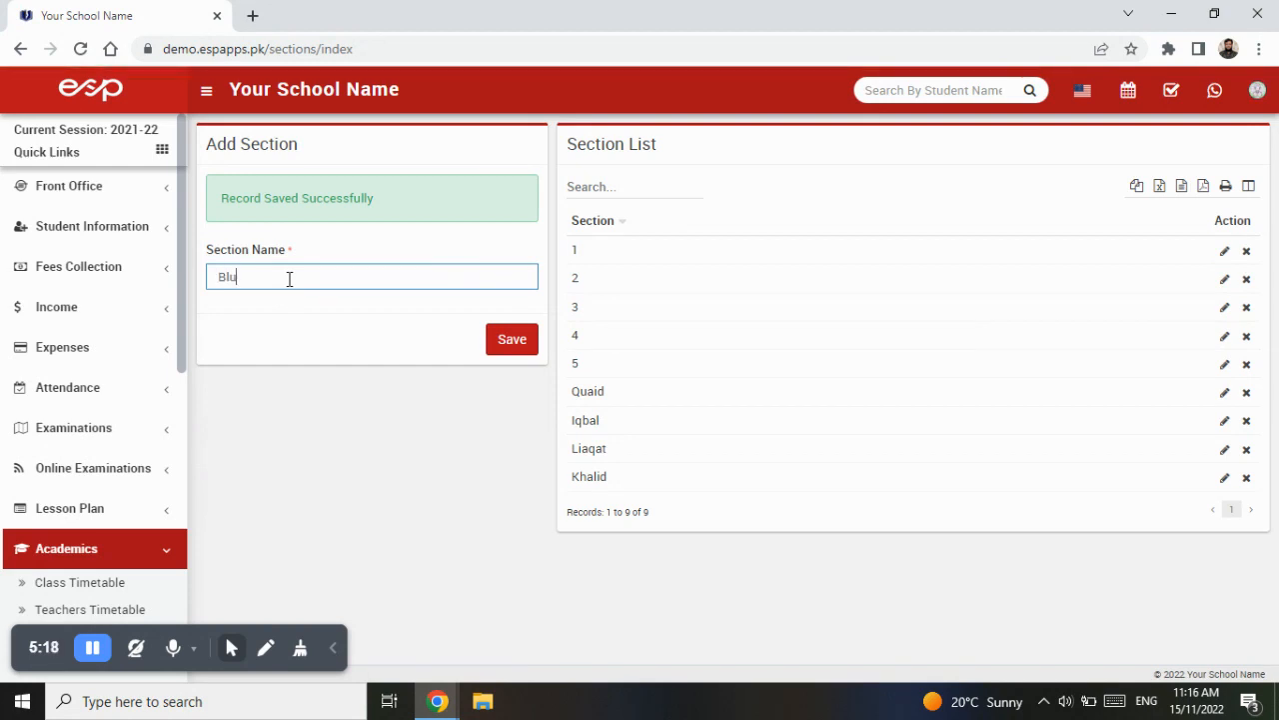
{"action": "left_click", "coordinate": [488, 338]}
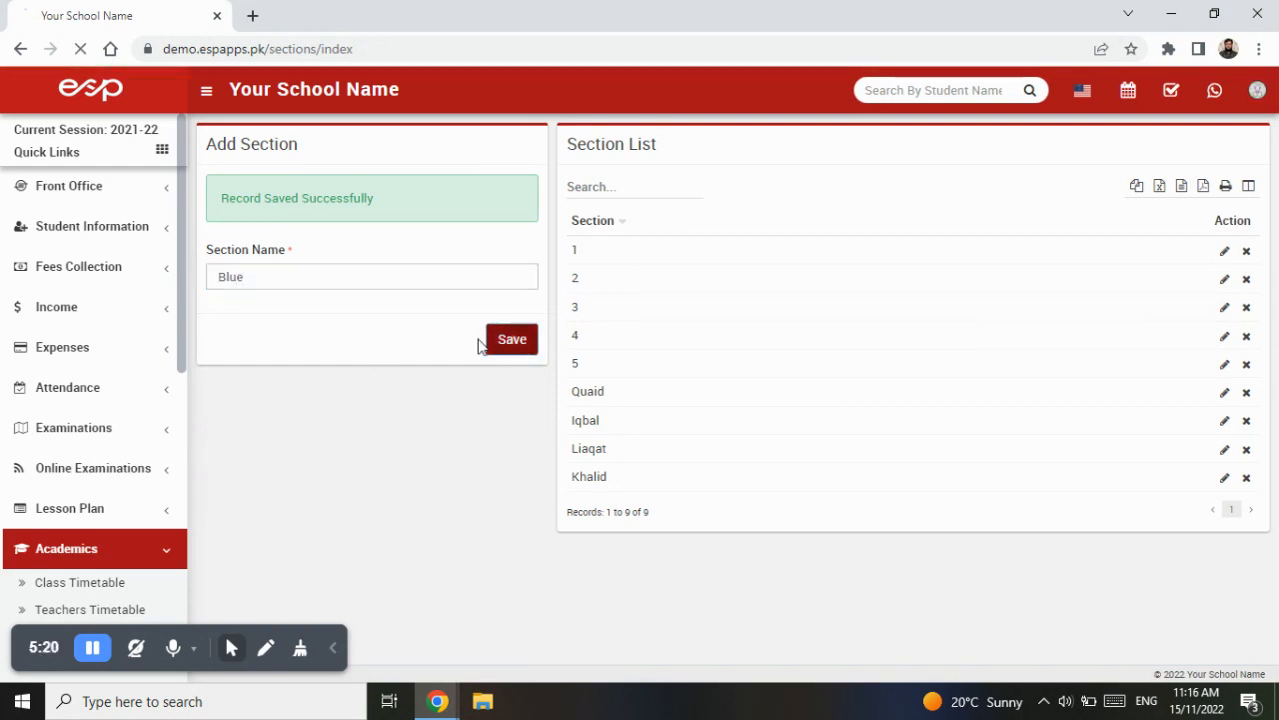
{"action": "type", "text": "Red"}
{"action": "left_click", "coordinate": [507, 344]}
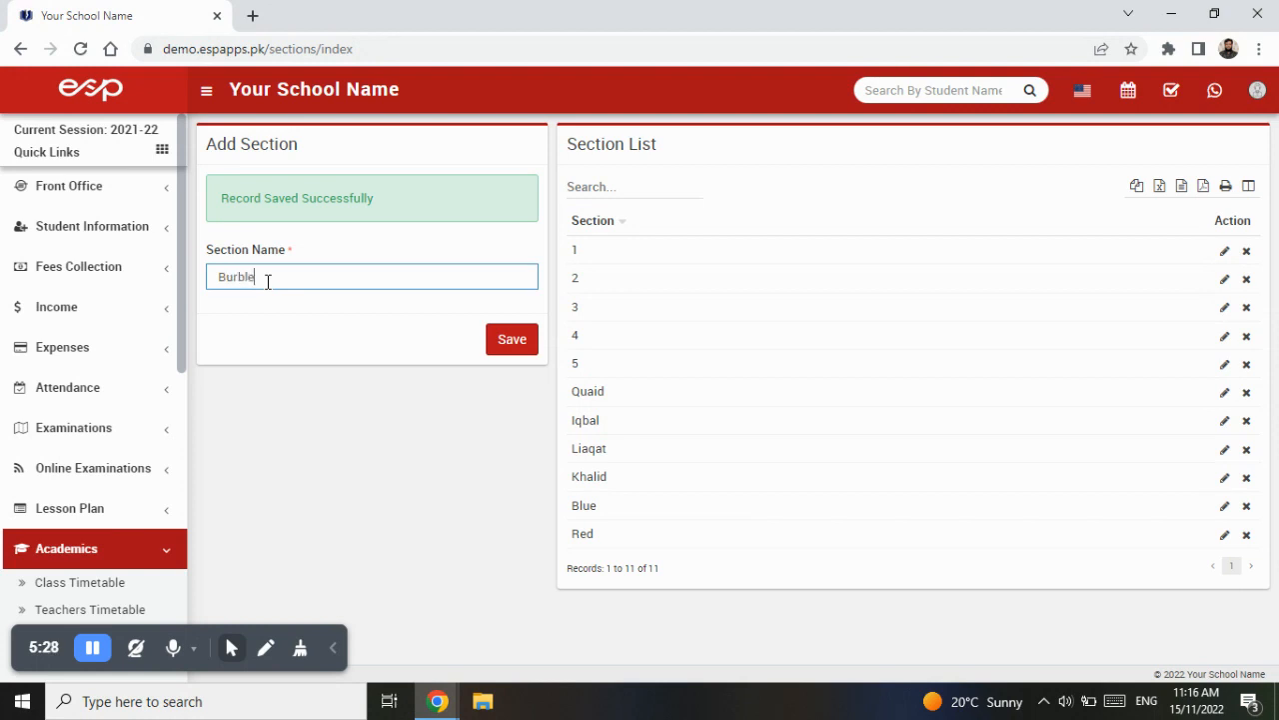
{"action": "left_click", "coordinate": [268, 281]}
{"action": "type", "text": "Bur"}
{"action": "key", "text": "BackSpace"}
{"action": "key", "text": "BackSpace"}
{"action": "key", "text": "BackSpace"}
{"action": "left_click", "coordinate": [515, 341]}
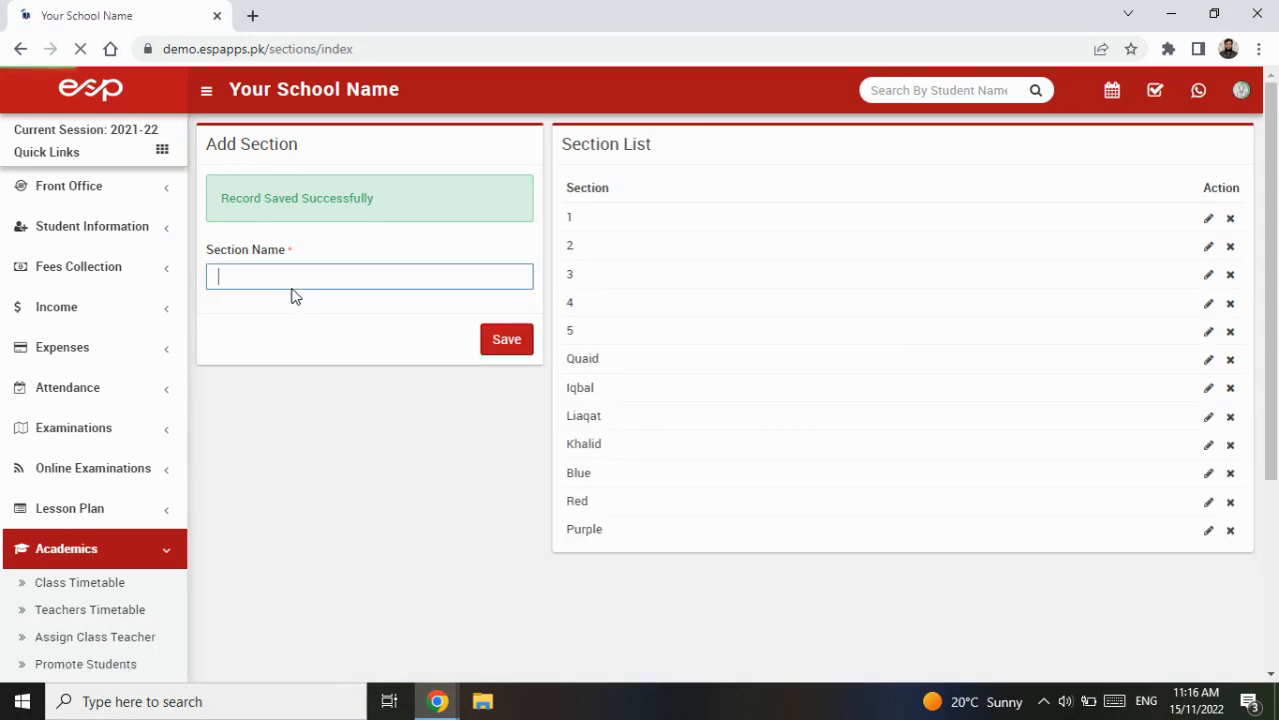
{"action": "type", "text": "Yel"}
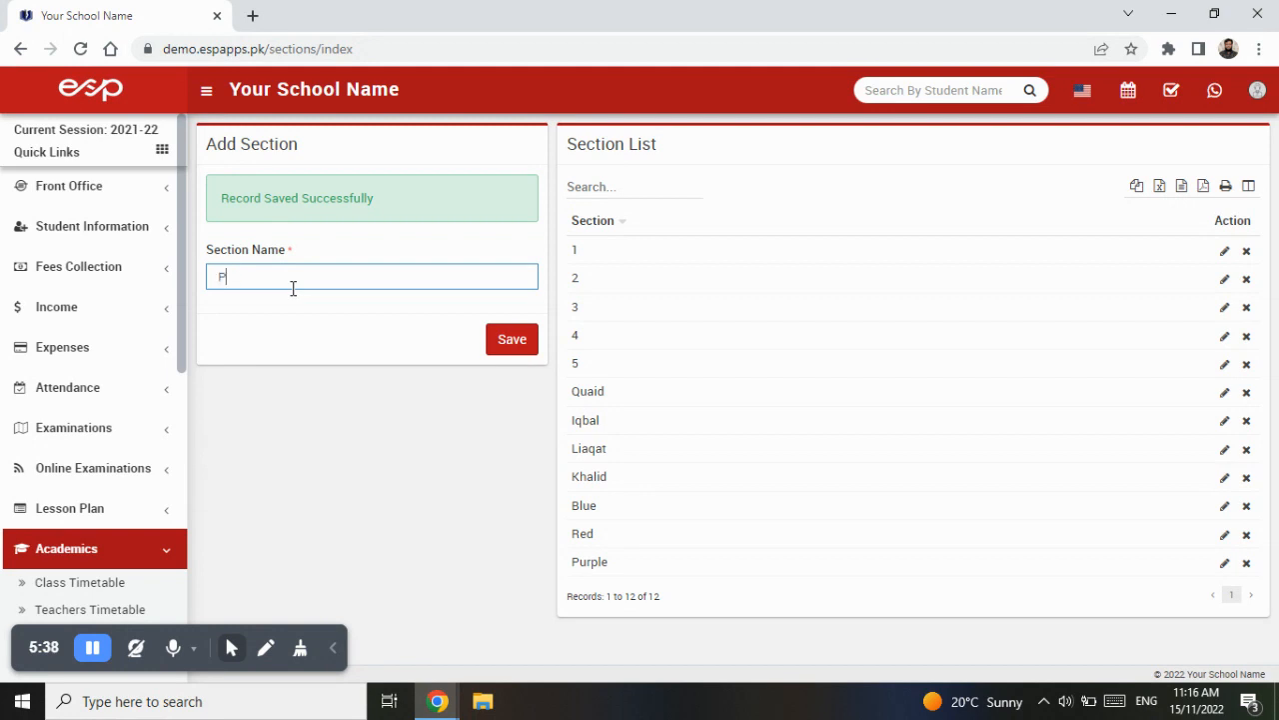
{"action": "type", "text": "k"}
{"action": "left_click", "coordinate": [508, 339]}
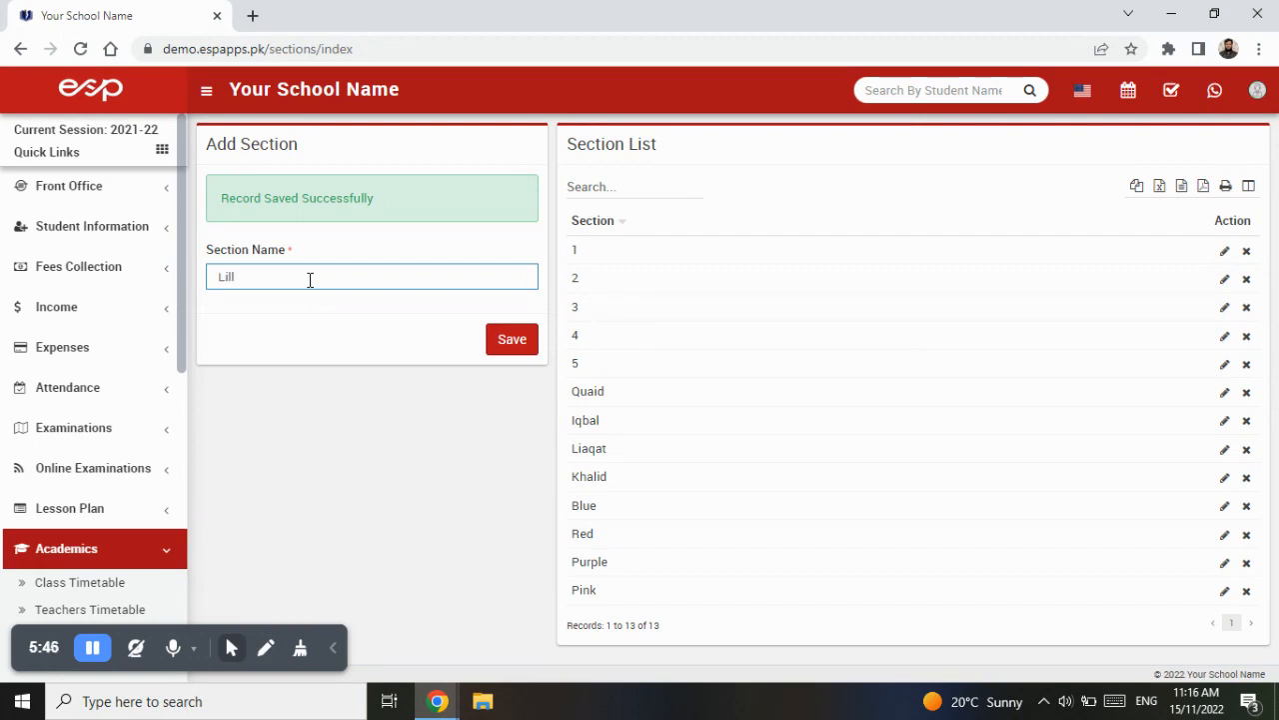
- Add flower-named sections Lilly, Rose, Daisy and Daffodils, saving each one
{"action": "left_click", "coordinate": [507, 339]}
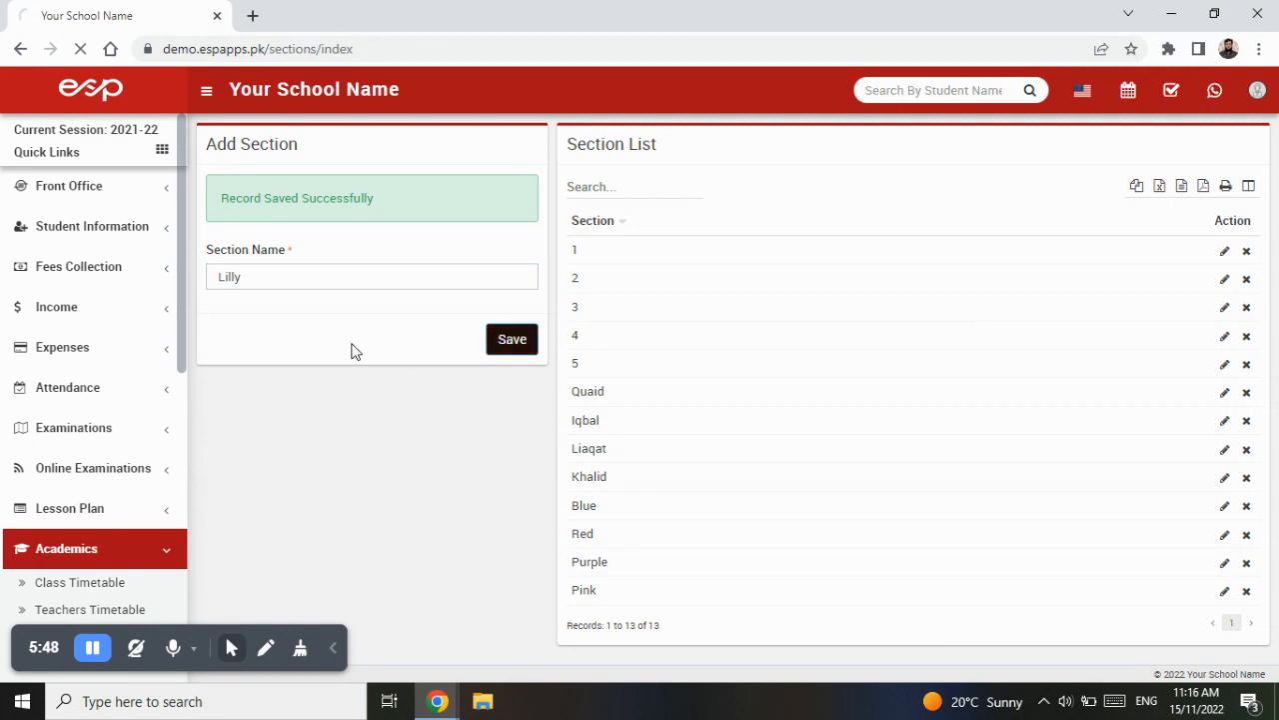
{"action": "type", "text": "Rose"}
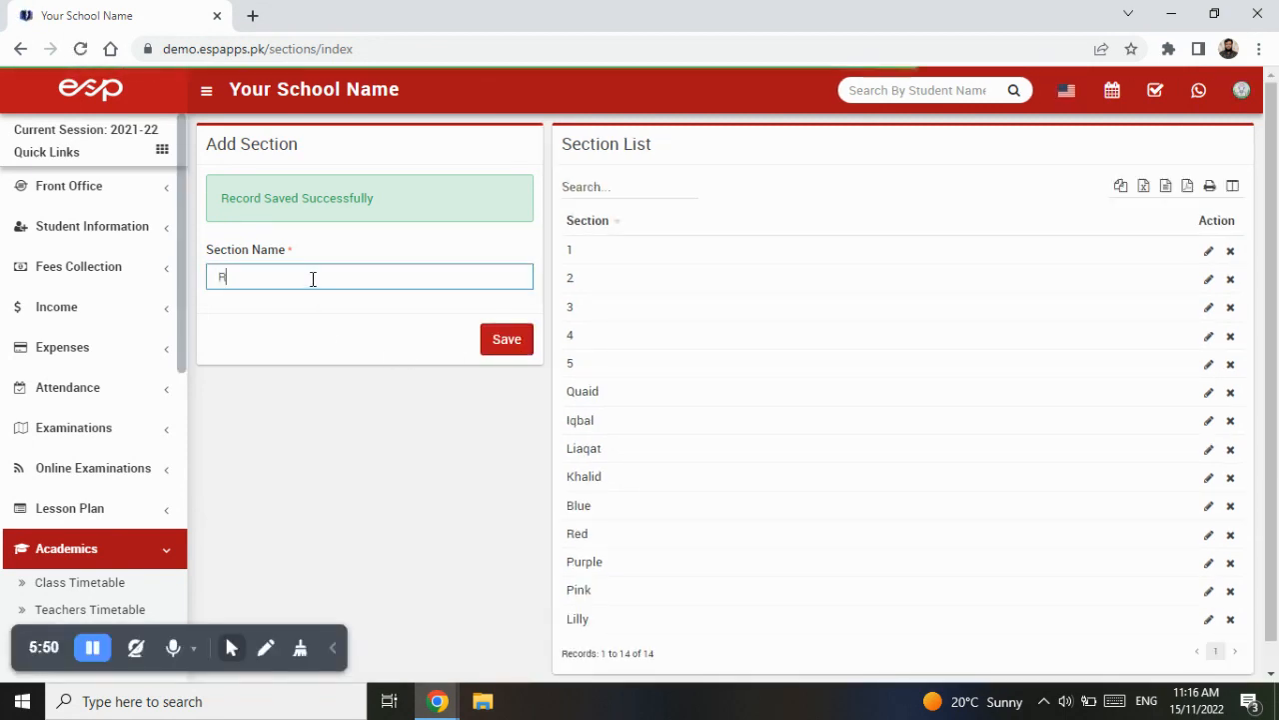
{"action": "left_click", "coordinate": [500, 339]}
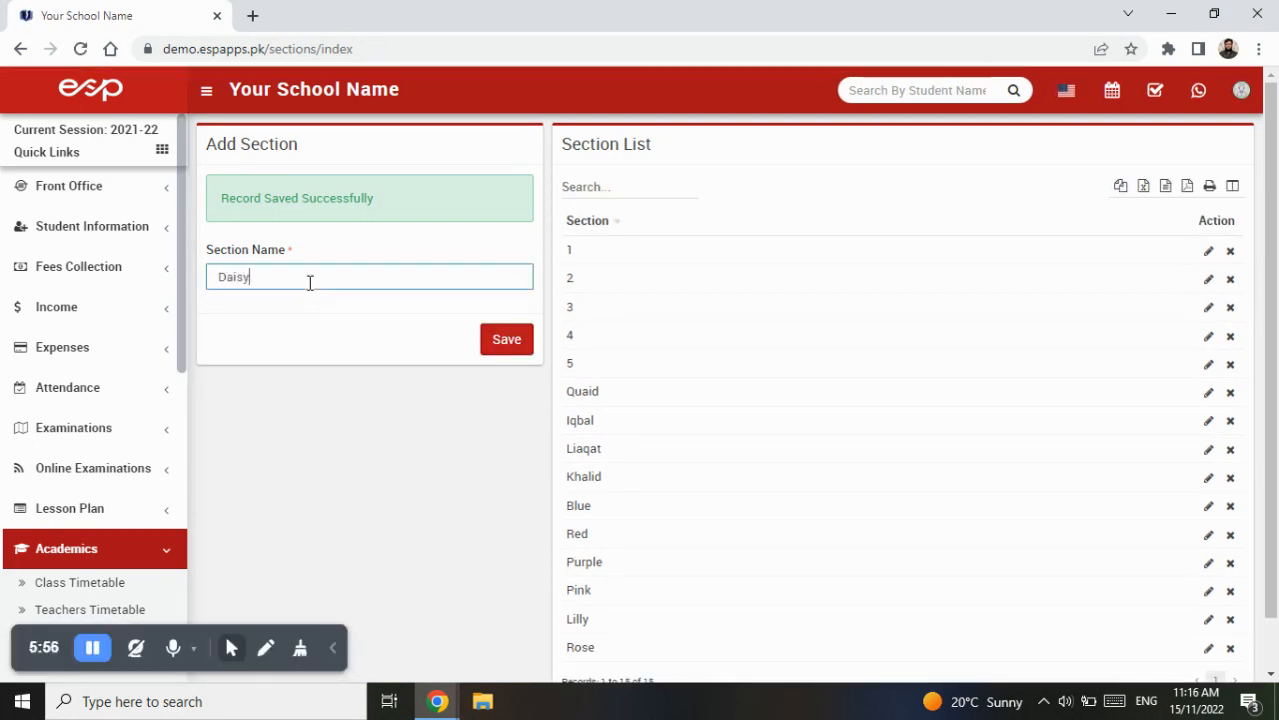
{"action": "left_click", "coordinate": [503, 339]}
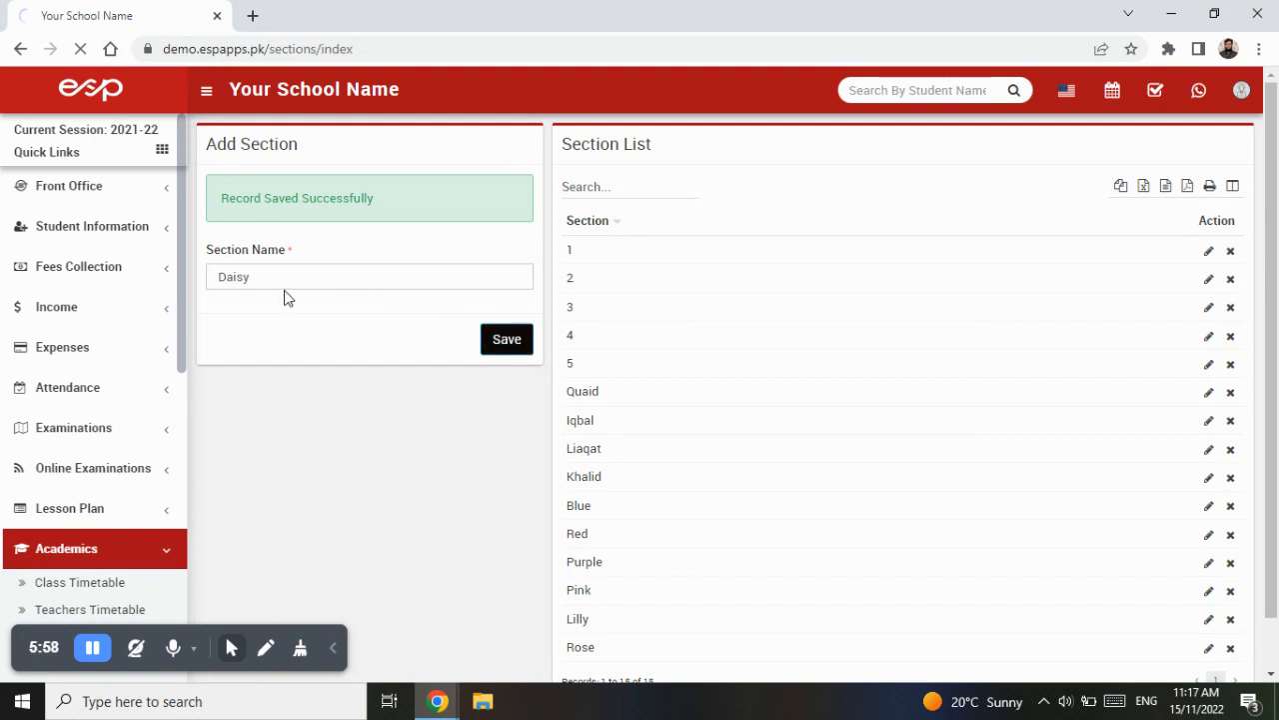
{"action": "type", "text": "Daffodil"}
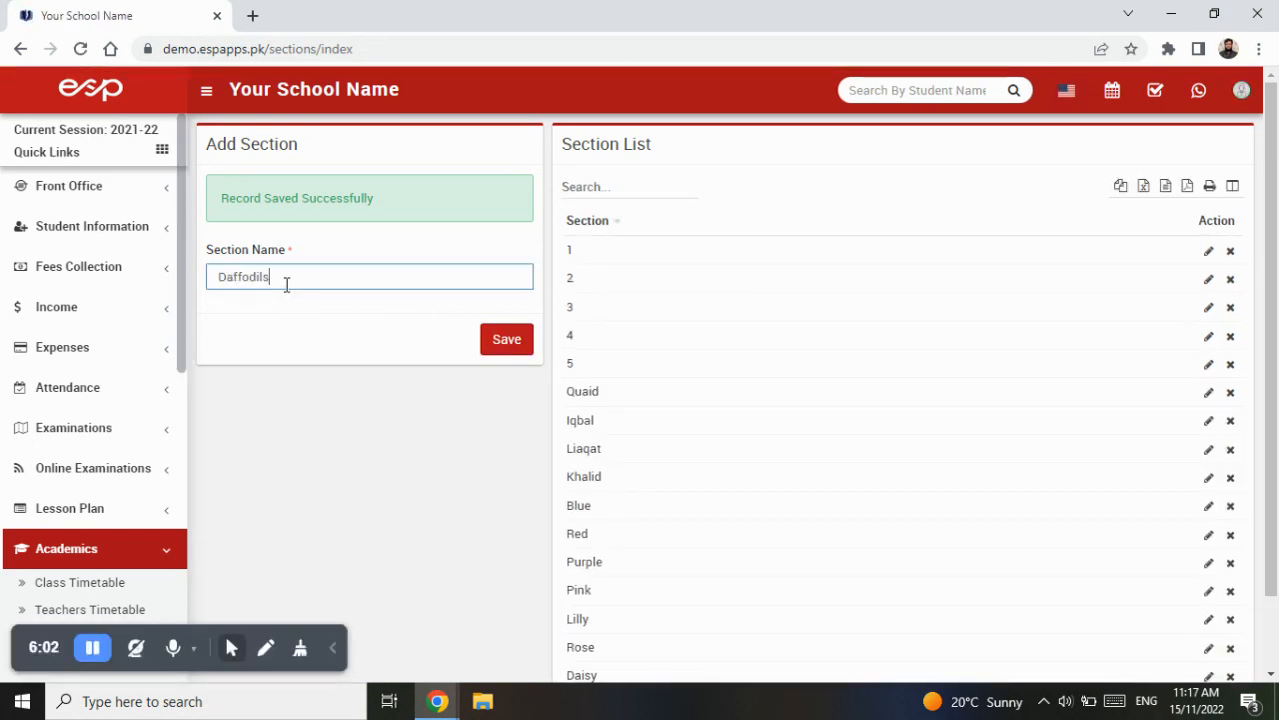
{"action": "left_click", "coordinate": [506, 343]}
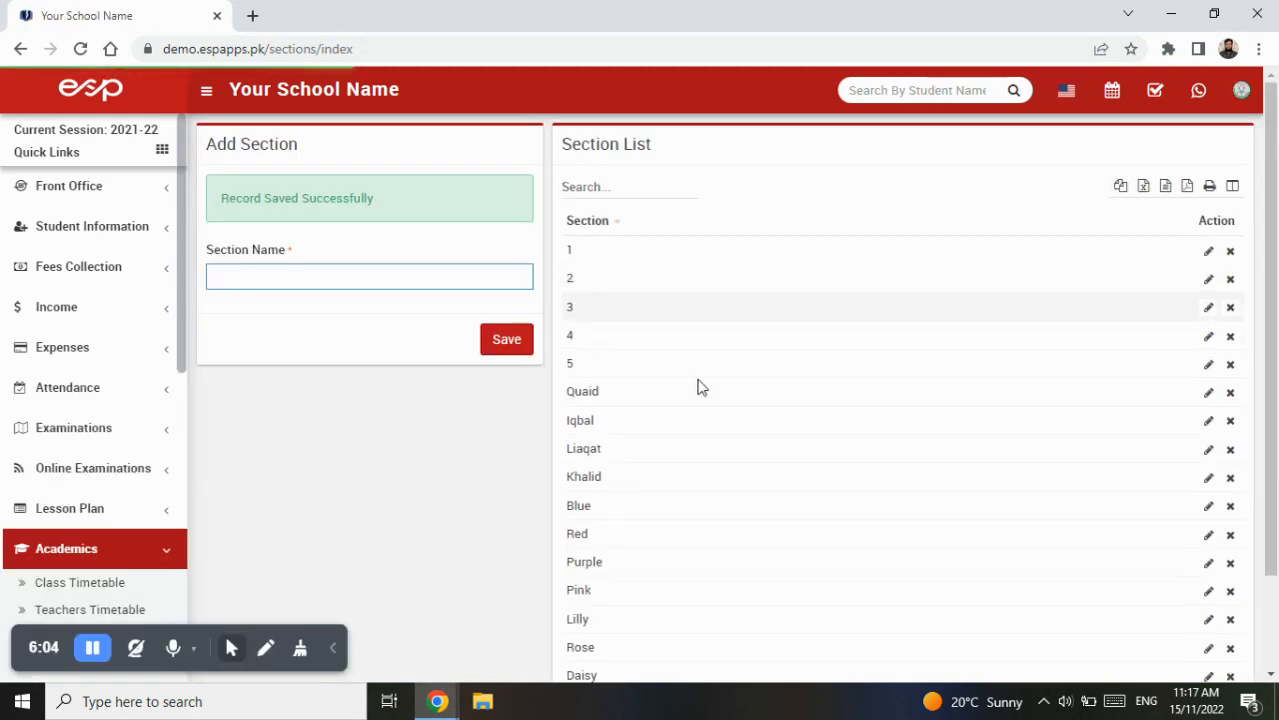
- Open the Class page under Academics
{"action": "scroll", "coordinate": [717, 557], "scroll_direction": "down", "scroll_amount": 2}
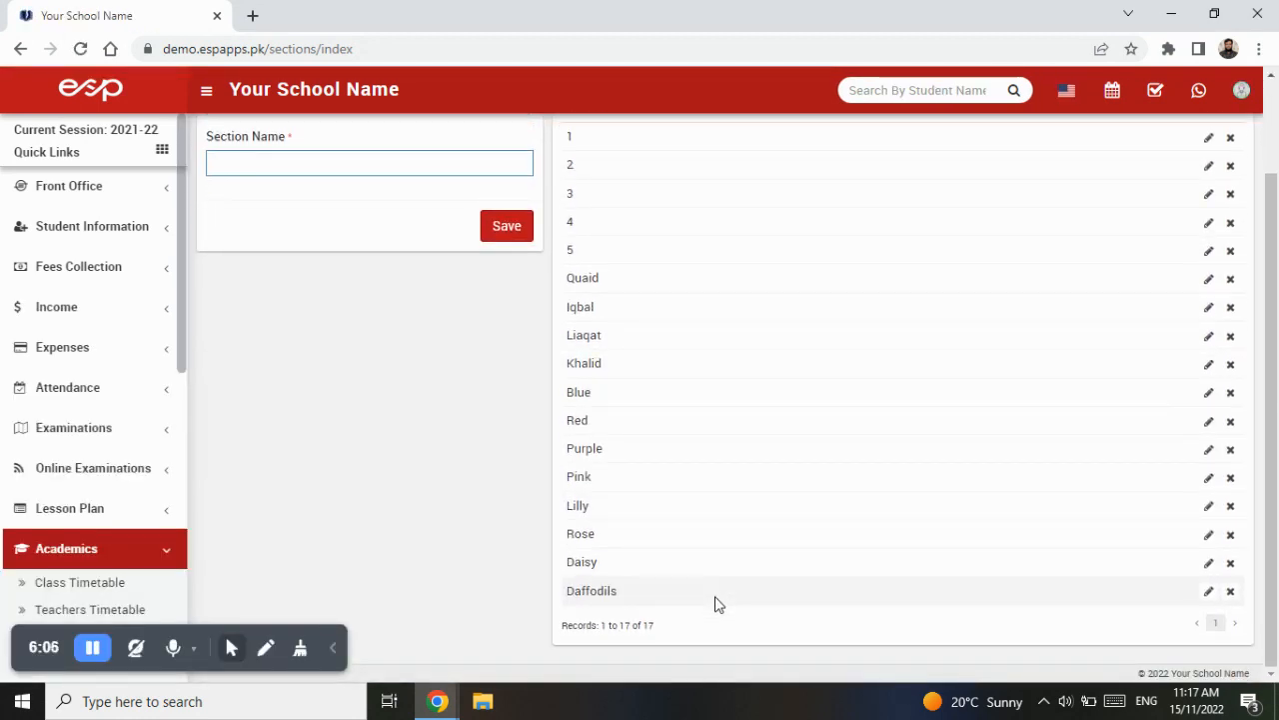
{"action": "scroll", "coordinate": [715, 575], "scroll_direction": "up", "scroll_amount": 1}
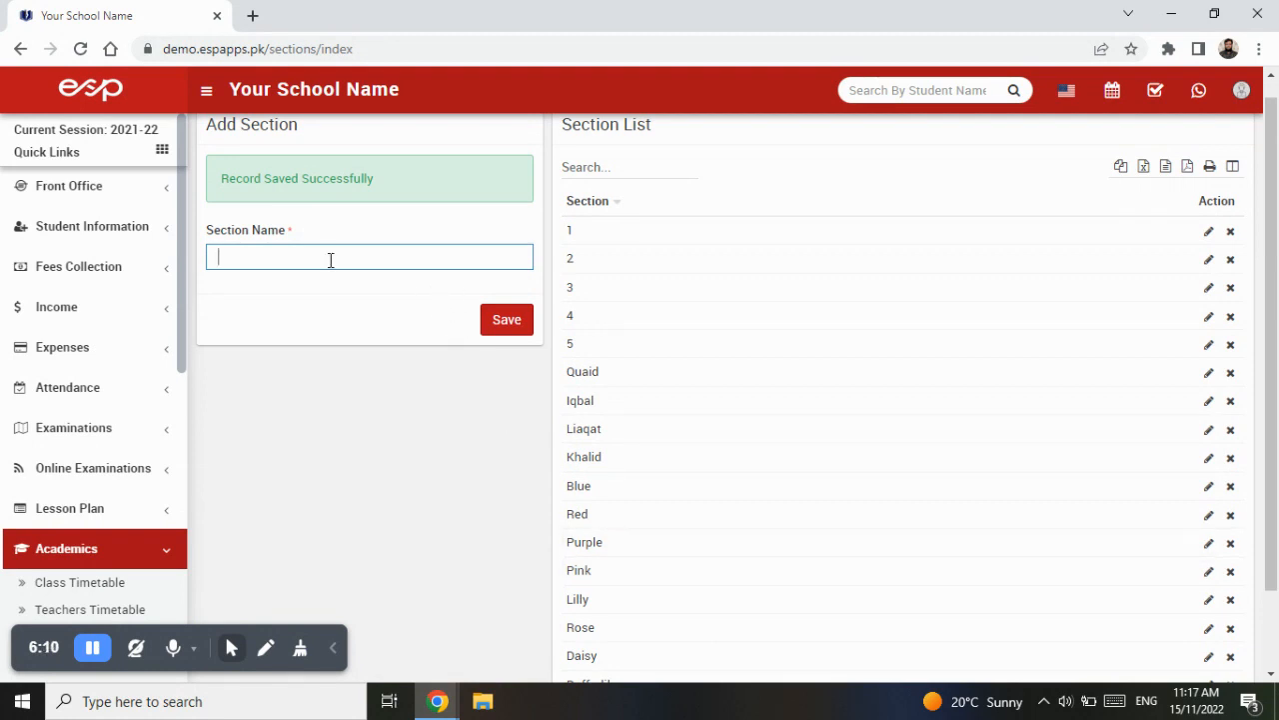
{"action": "scroll", "coordinate": [939, 370], "scroll_direction": "down", "scroll_amount": 1}
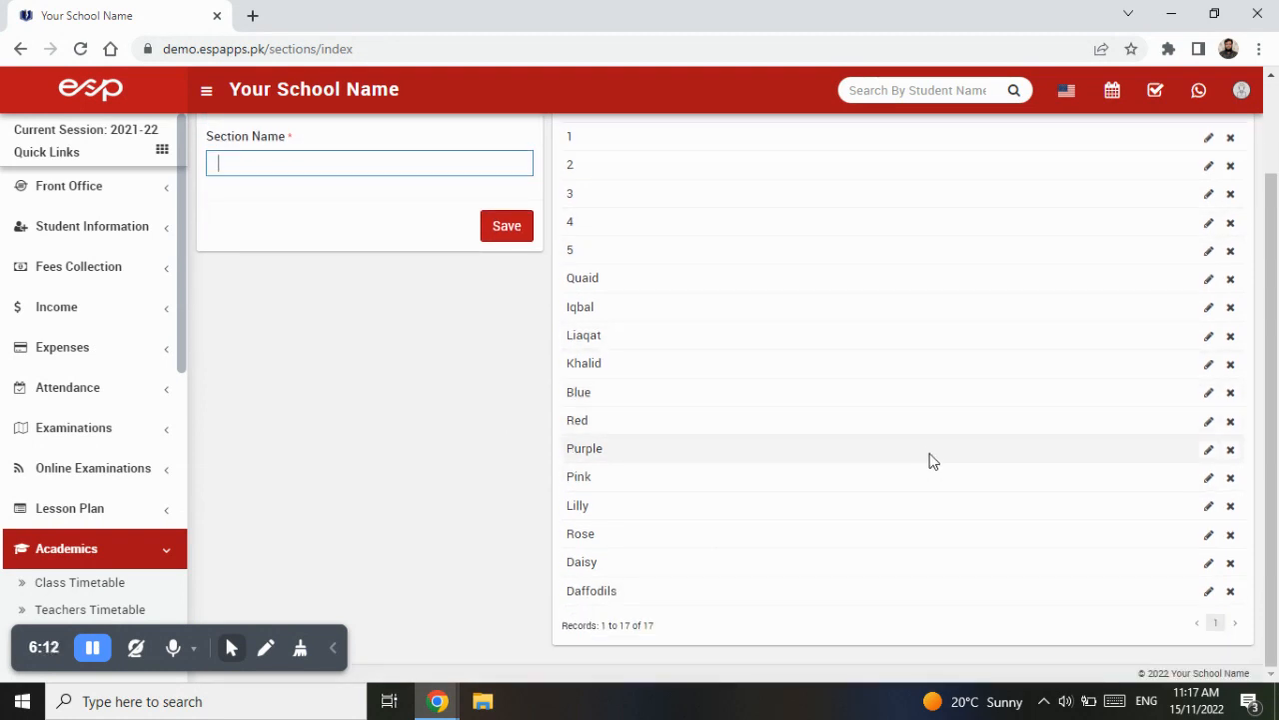
{"action": "scroll", "coordinate": [466, 371], "scroll_direction": "up", "scroll_amount": 1}
{"action": "scroll", "coordinate": [90, 535], "scroll_direction": "down", "scroll_amount": 3}
{"action": "left_click", "coordinate": [70, 404]}
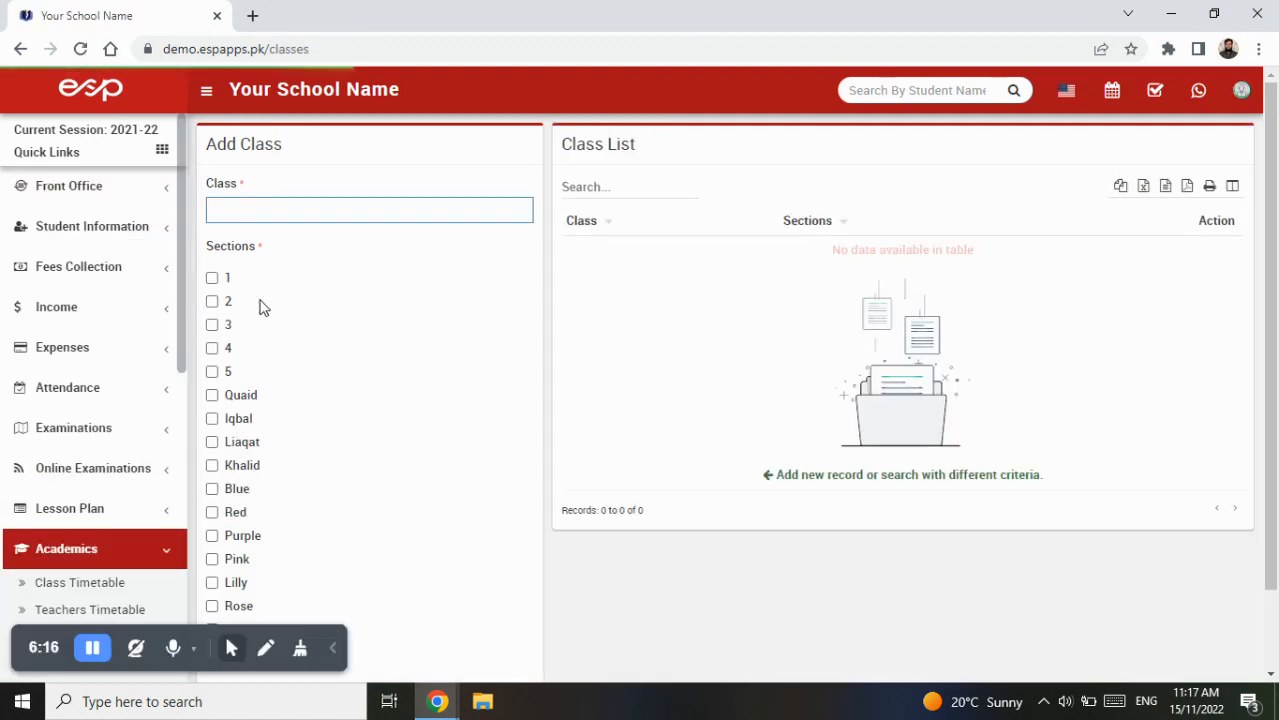
- Create a class named Nursery with the Lilly section and save it
{"action": "scroll", "coordinate": [310, 410], "scroll_direction": "down", "scroll_amount": 1}
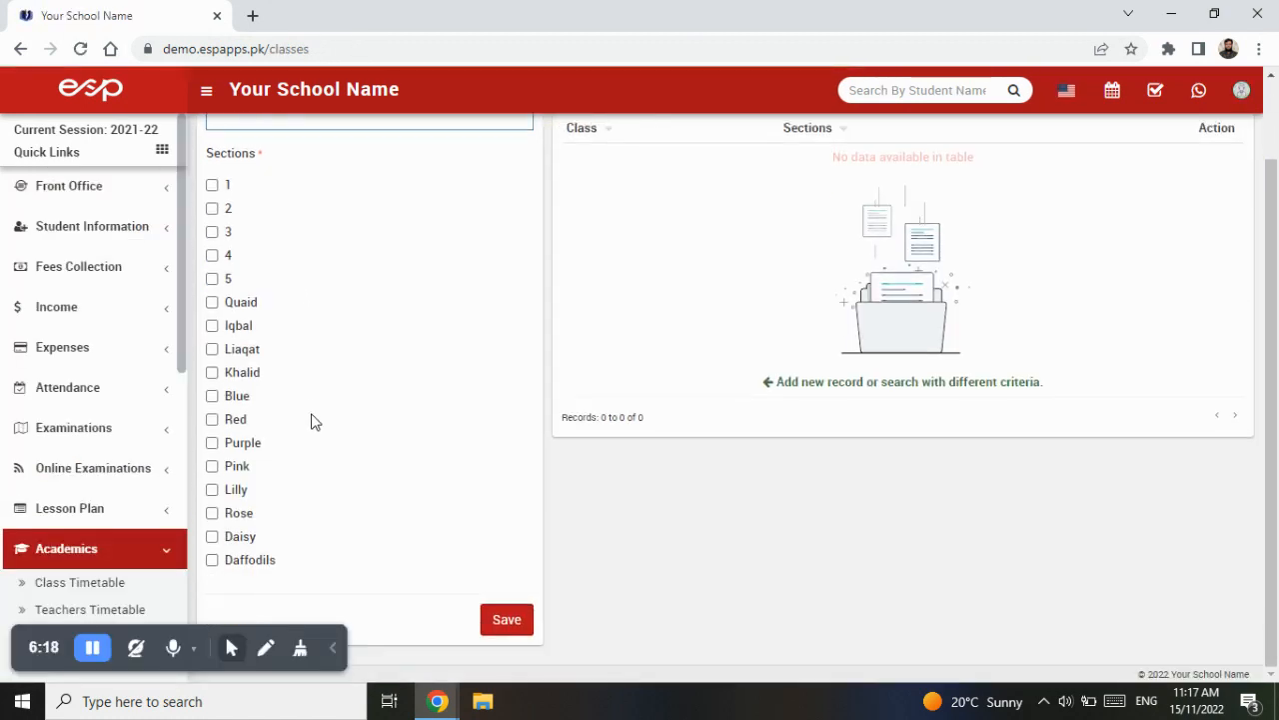
{"action": "scroll", "coordinate": [337, 332], "scroll_direction": "up", "scroll_amount": 1}
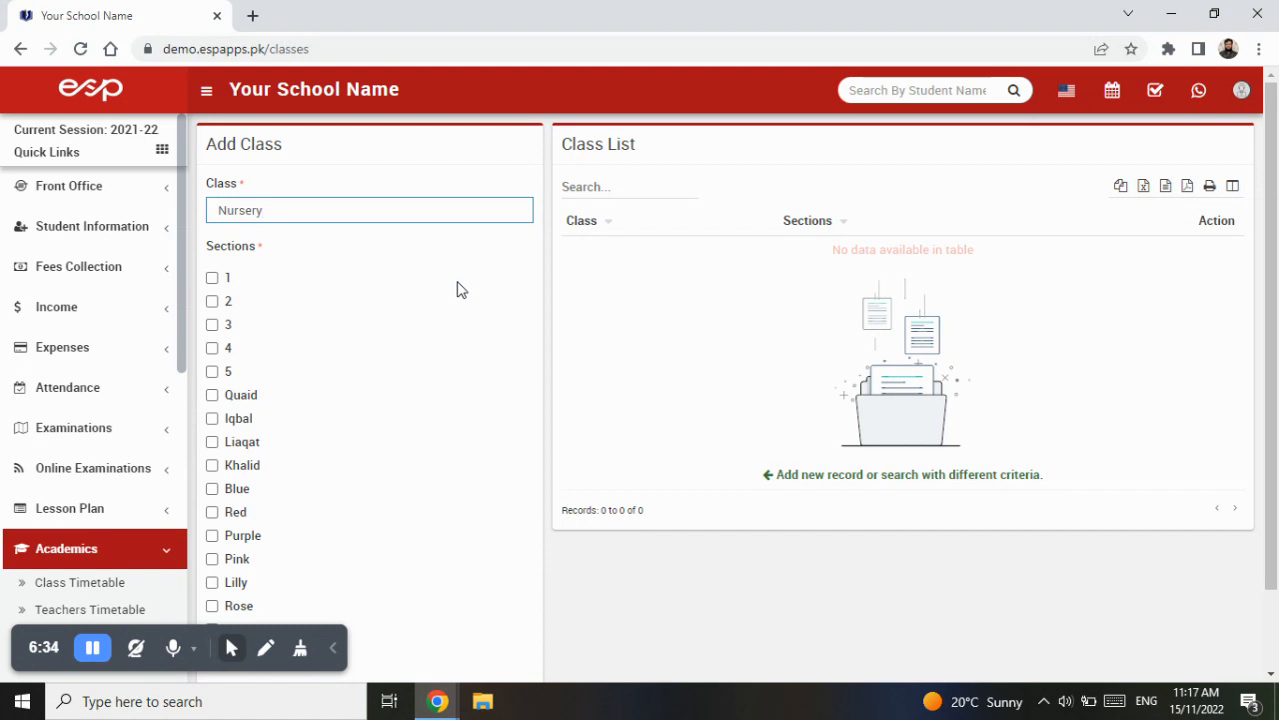
{"action": "scroll", "coordinate": [417, 366], "scroll_direction": "down", "scroll_amount": 1}
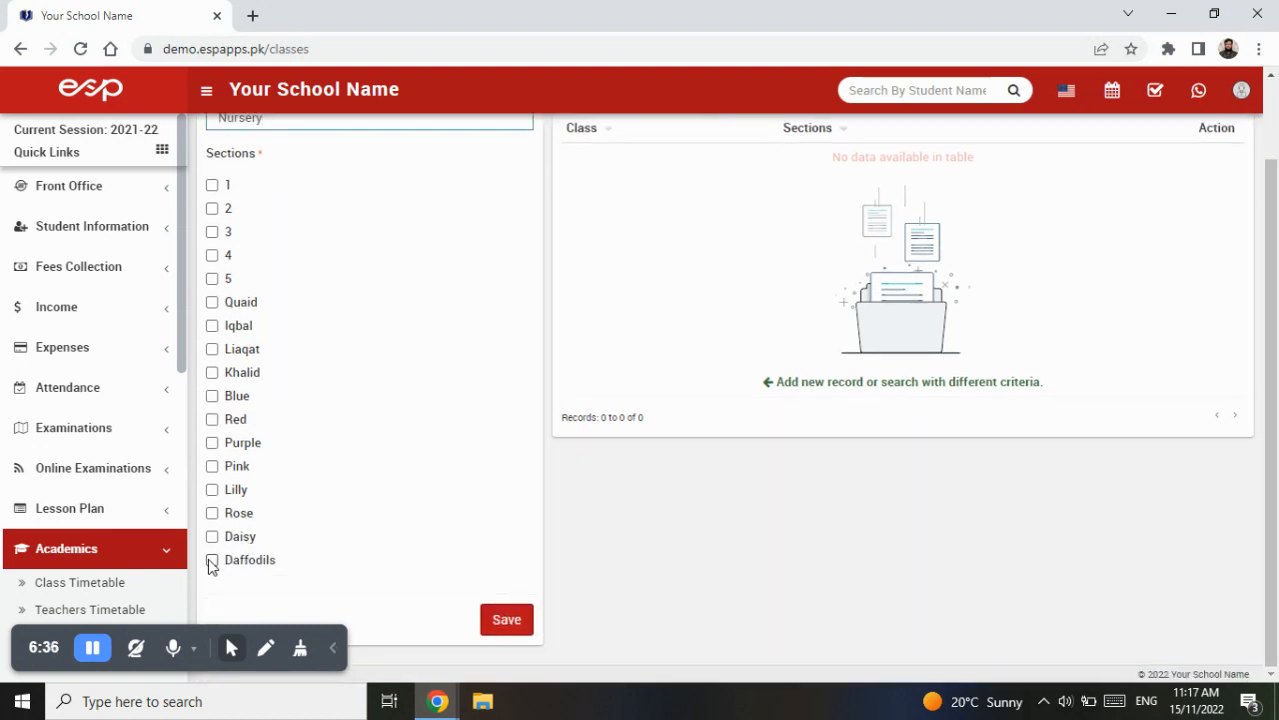
{"action": "left_click", "coordinate": [213, 499]}
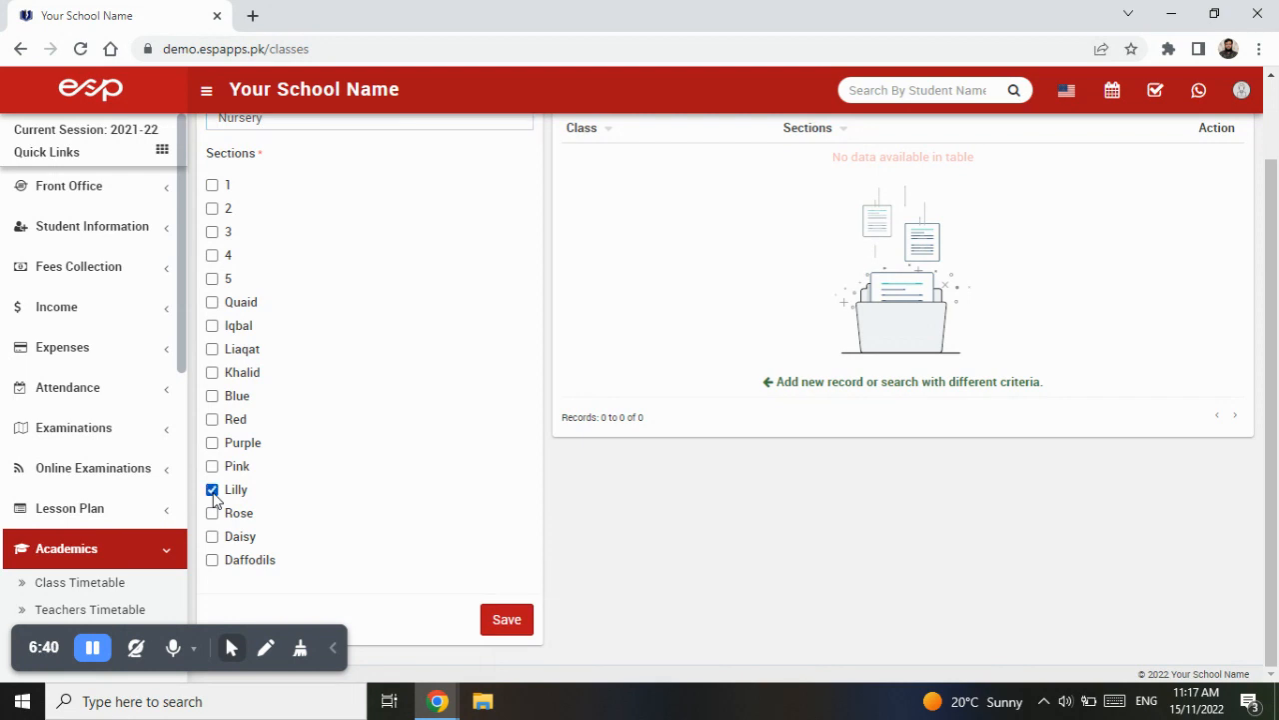
{"action": "left_click", "coordinate": [515, 625]}
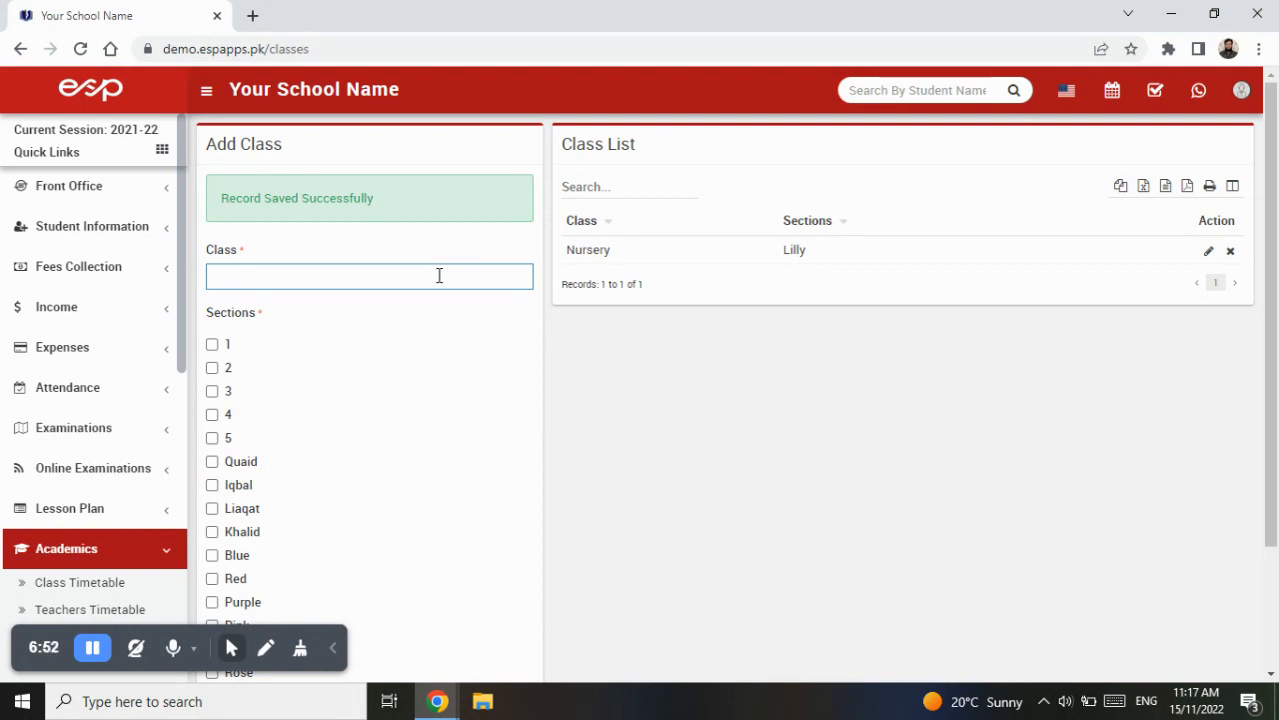
- Try to create a Nursery class with the Rose section and save it
{"action": "type", "text": "ery"}
{"action": "scroll", "coordinate": [423, 445], "scroll_direction": "down", "scroll_amount": 2}
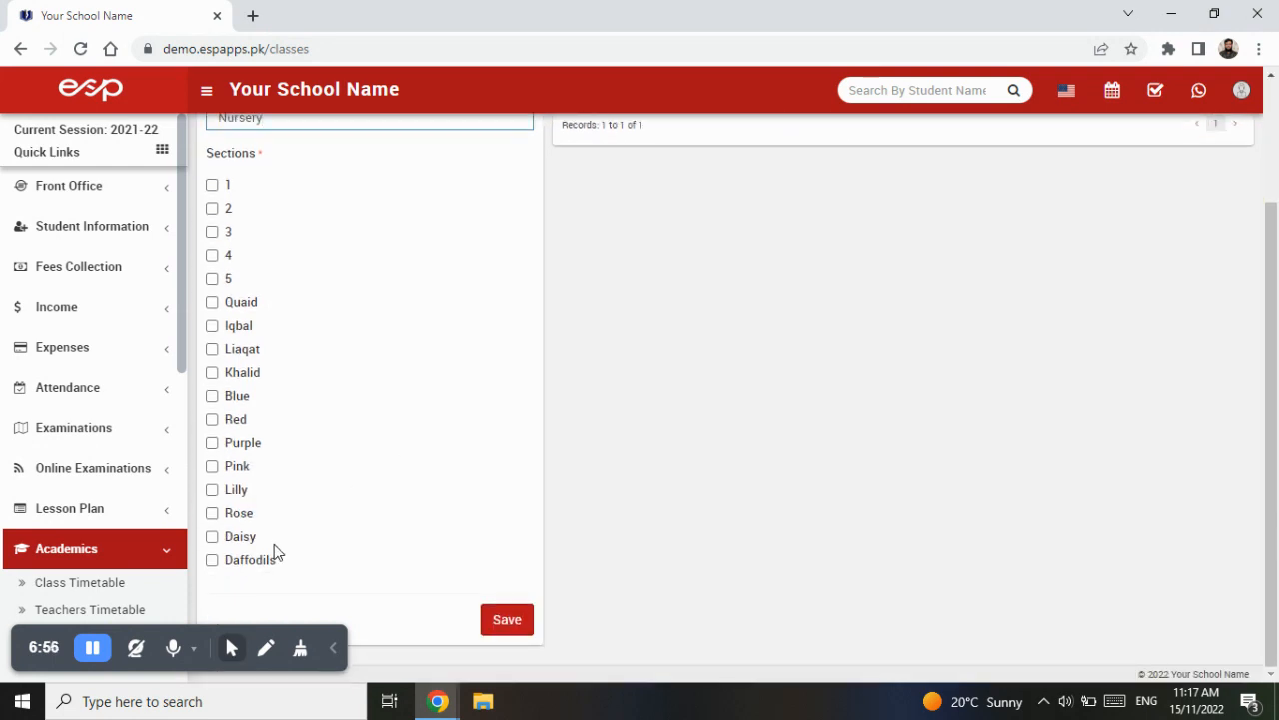
{"action": "left_click", "coordinate": [212, 512]}
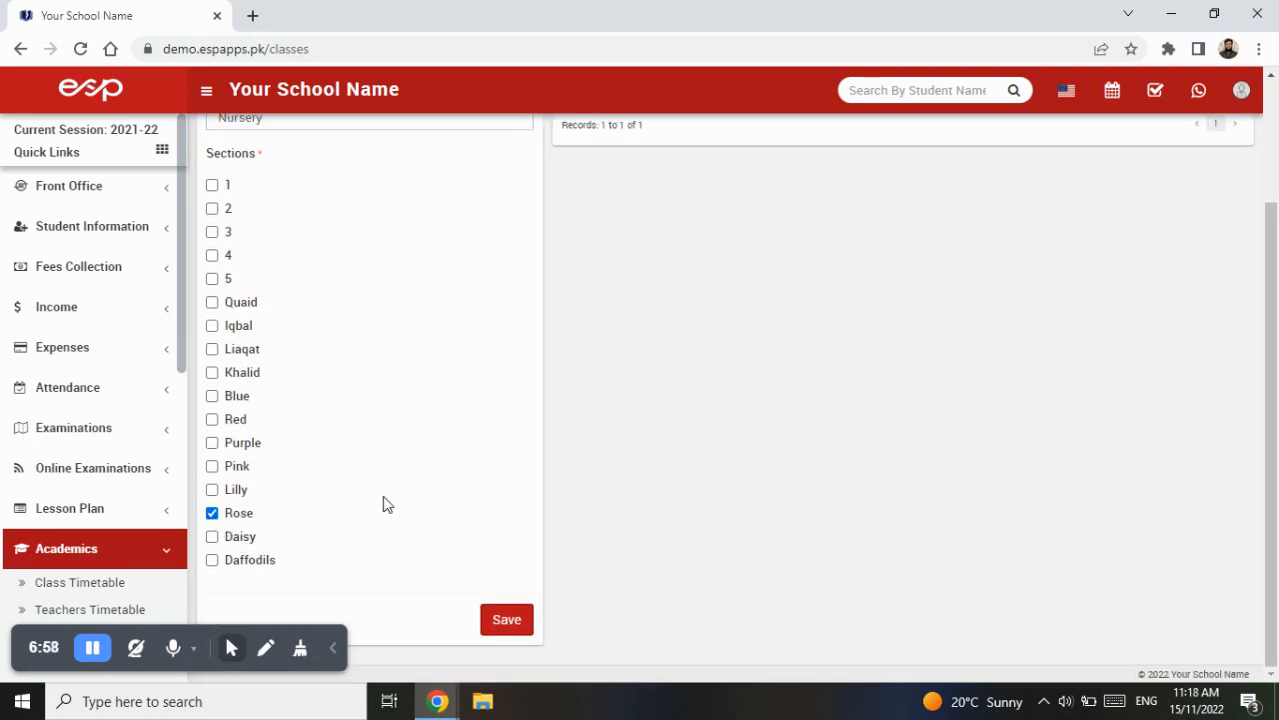
{"action": "scroll", "coordinate": [386, 505], "scroll_direction": "up", "scroll_amount": 1}
{"action": "scroll", "coordinate": [386, 504], "scroll_direction": "down", "scroll_amount": 1}
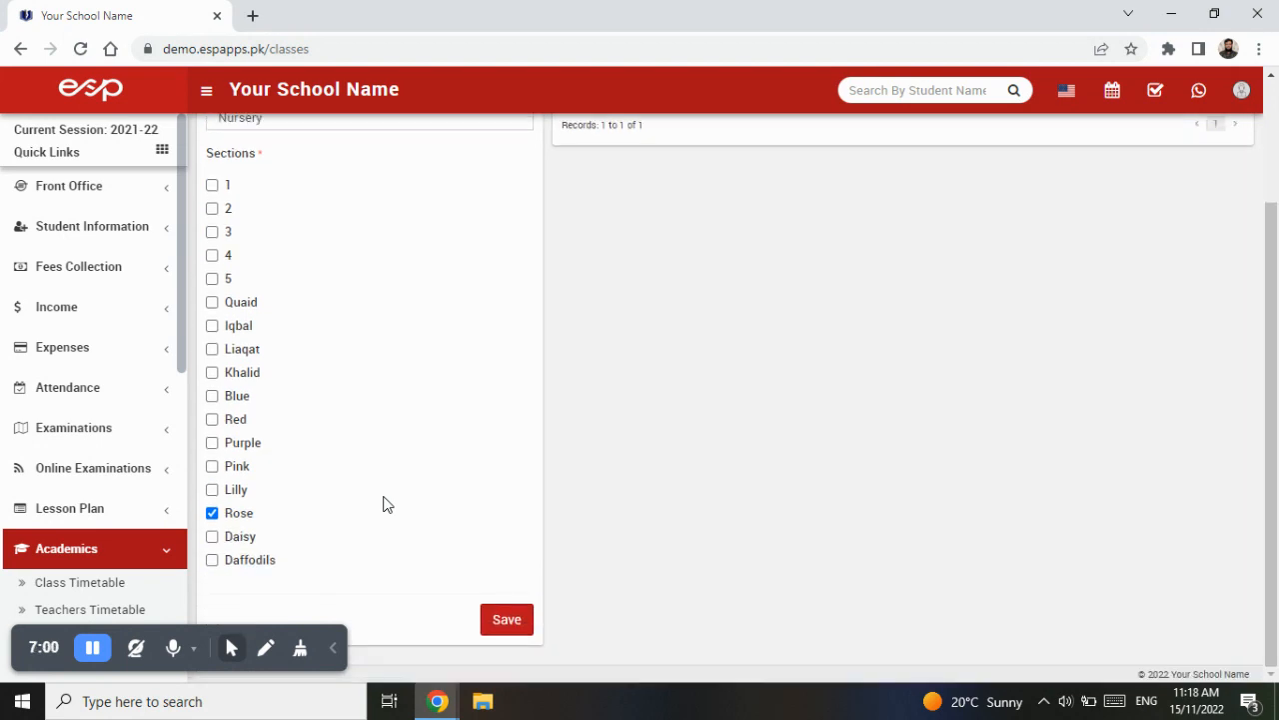
{"action": "left_click", "coordinate": [513, 622]}
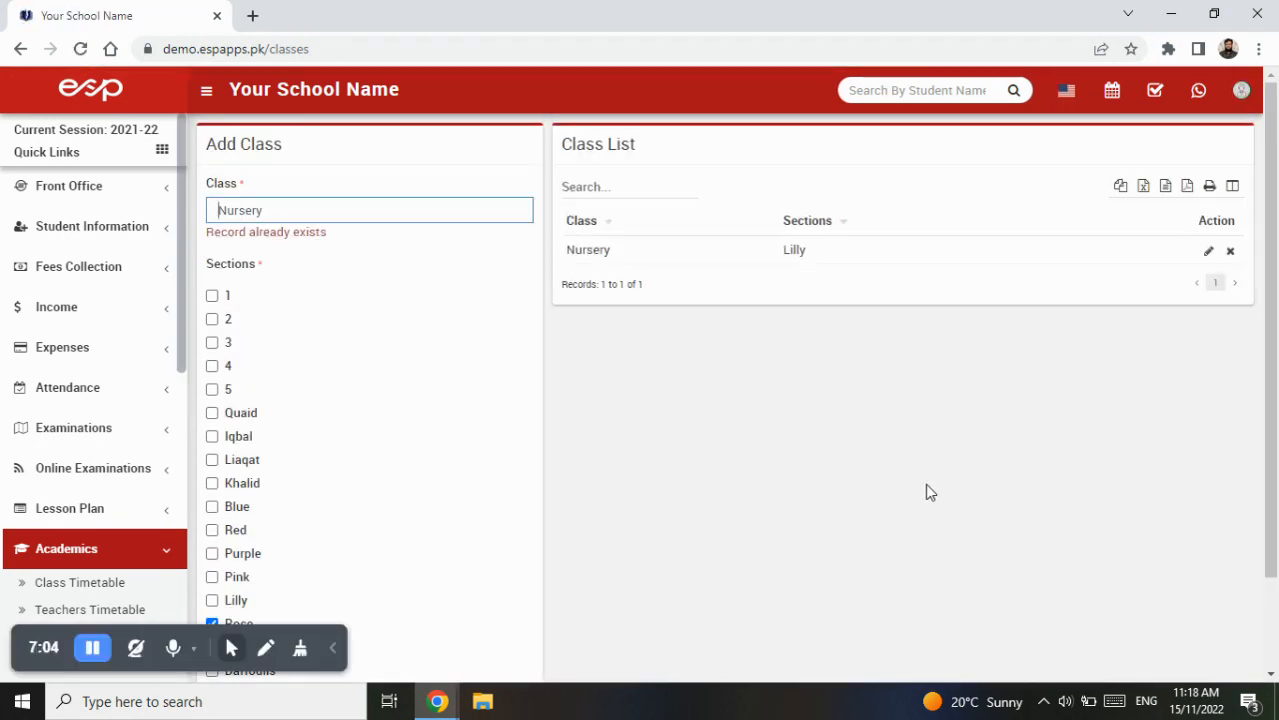
{"action": "left_click_drag", "start_coordinate": [332, 236], "coordinate": [204, 237]}
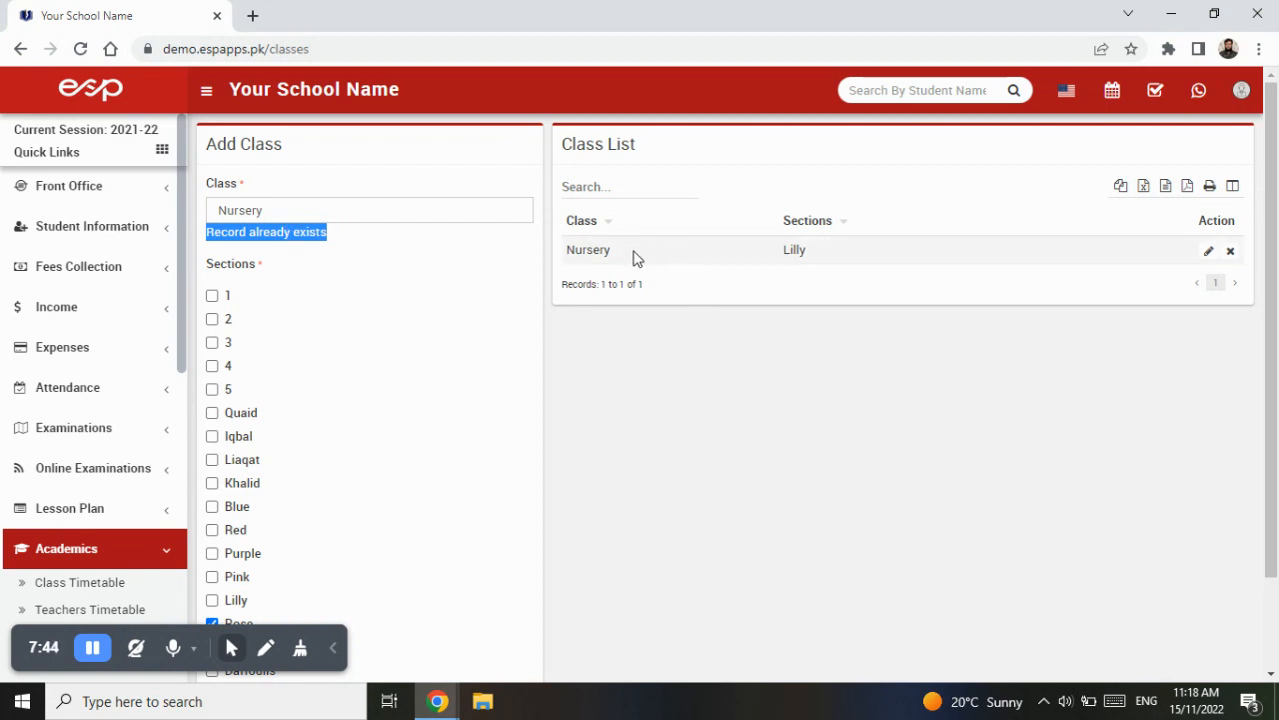
- Edit the Nursery class to add the Rose section and save the change
{"action": "left_click", "coordinate": [1210, 253]}
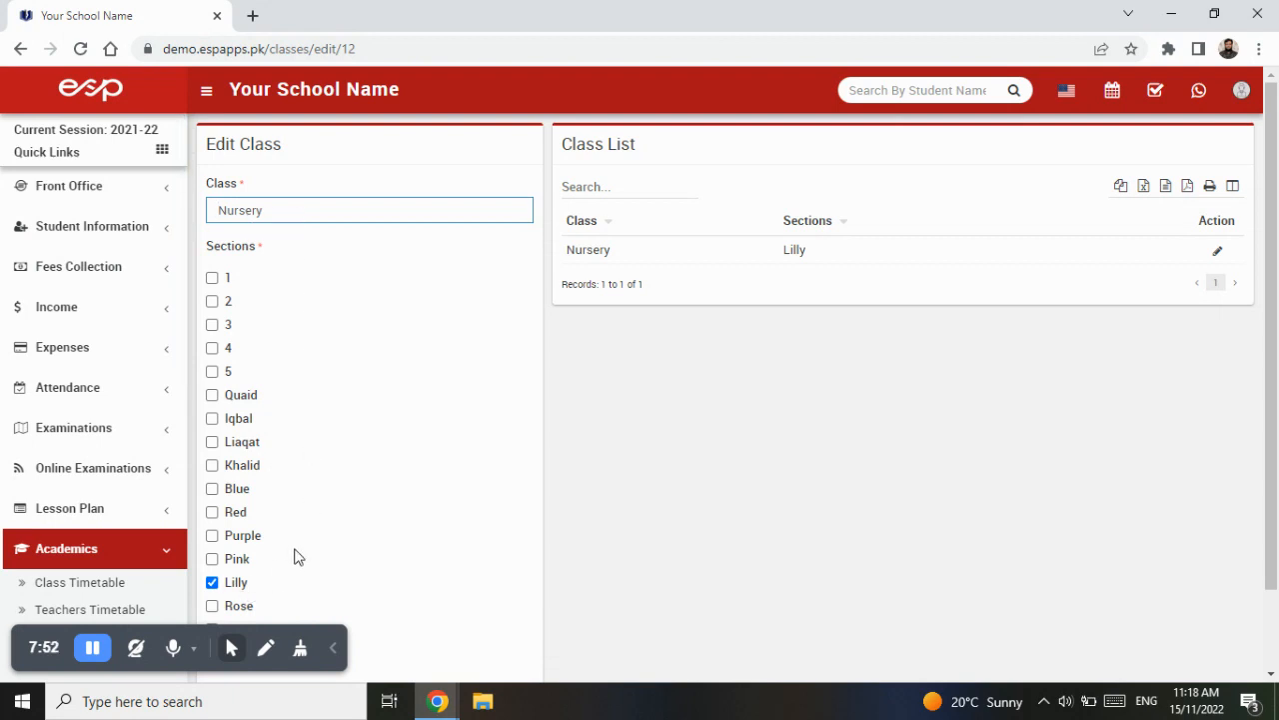
{"action": "scroll", "coordinate": [343, 527], "scroll_direction": "down", "scroll_amount": 2}
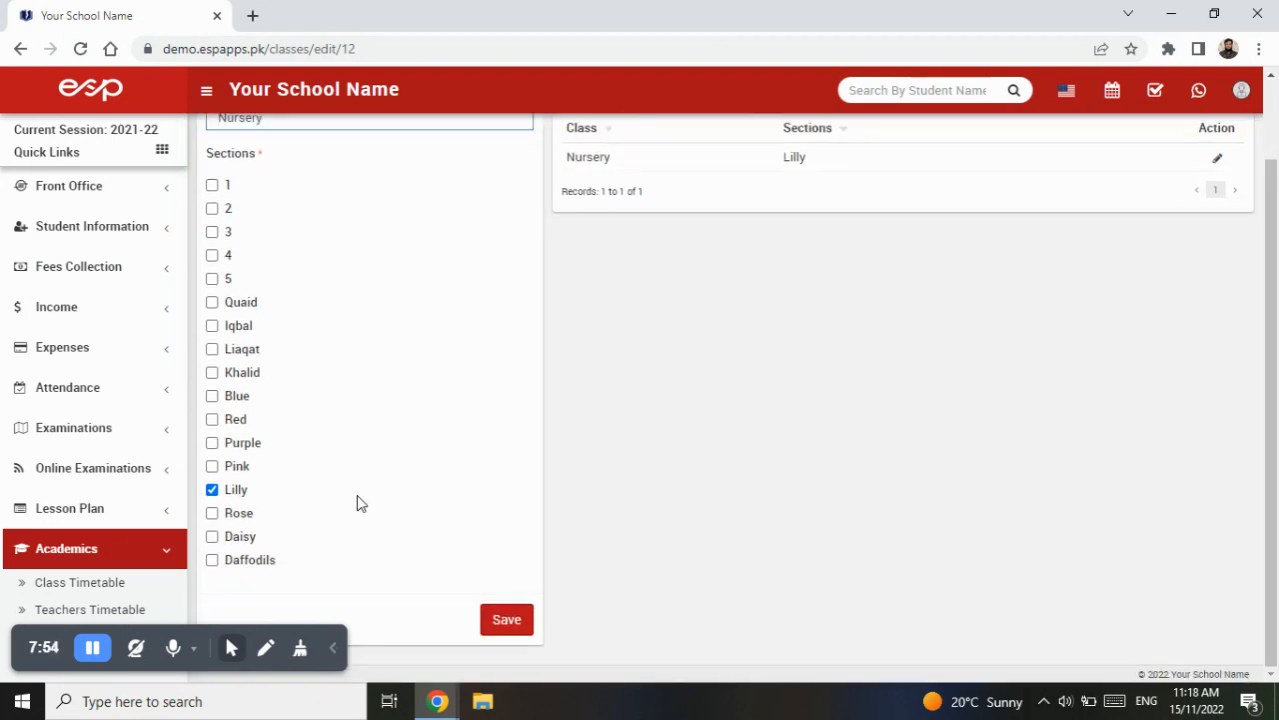
{"action": "scroll", "coordinate": [356, 496], "scroll_direction": "up", "scroll_amount": 2}
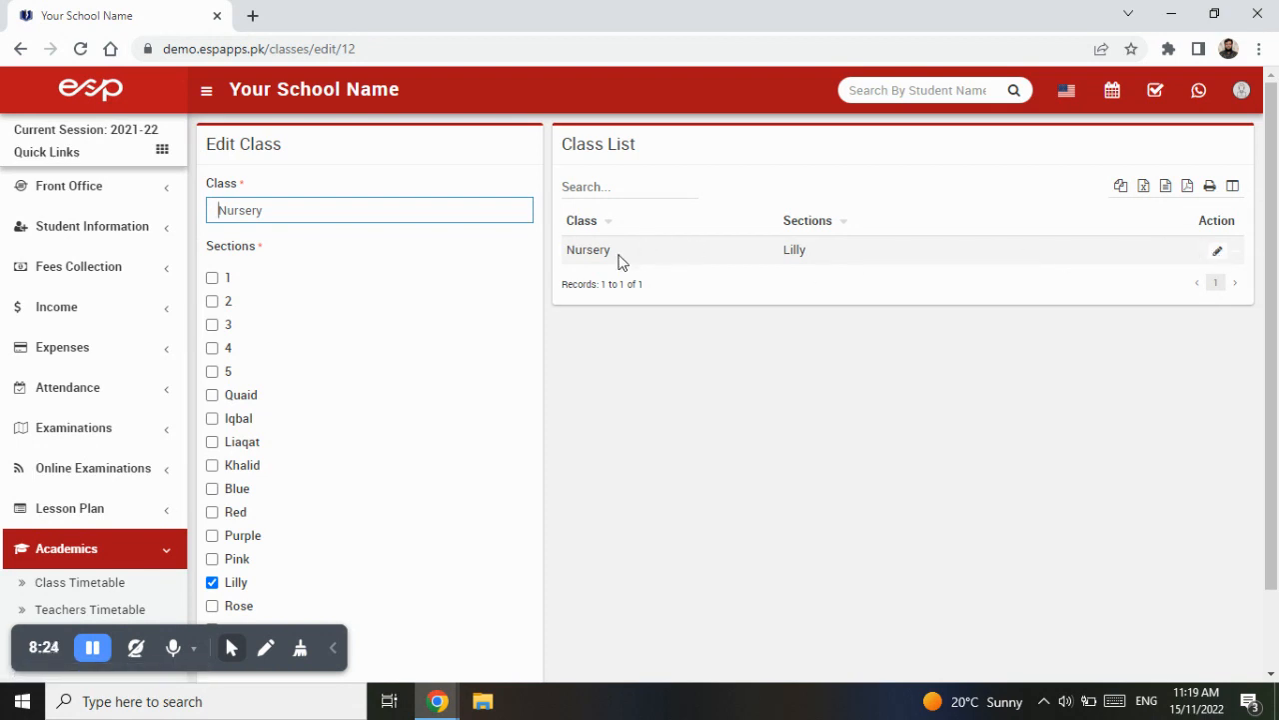
{"action": "left_click", "coordinate": [1218, 251]}
{"action": "scroll", "coordinate": [319, 377], "scroll_direction": "down", "scroll_amount": 1}
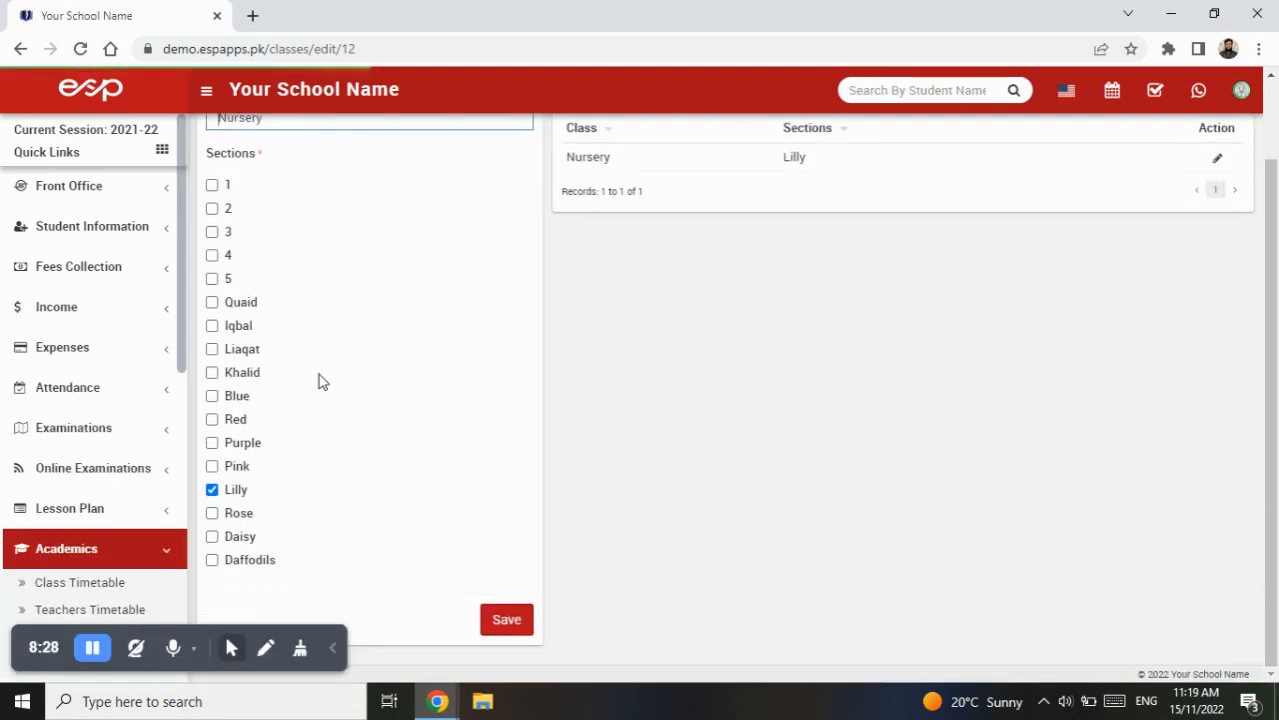
{"action": "left_click", "coordinate": [239, 513]}
{"action": "left_click", "coordinate": [514, 622]}
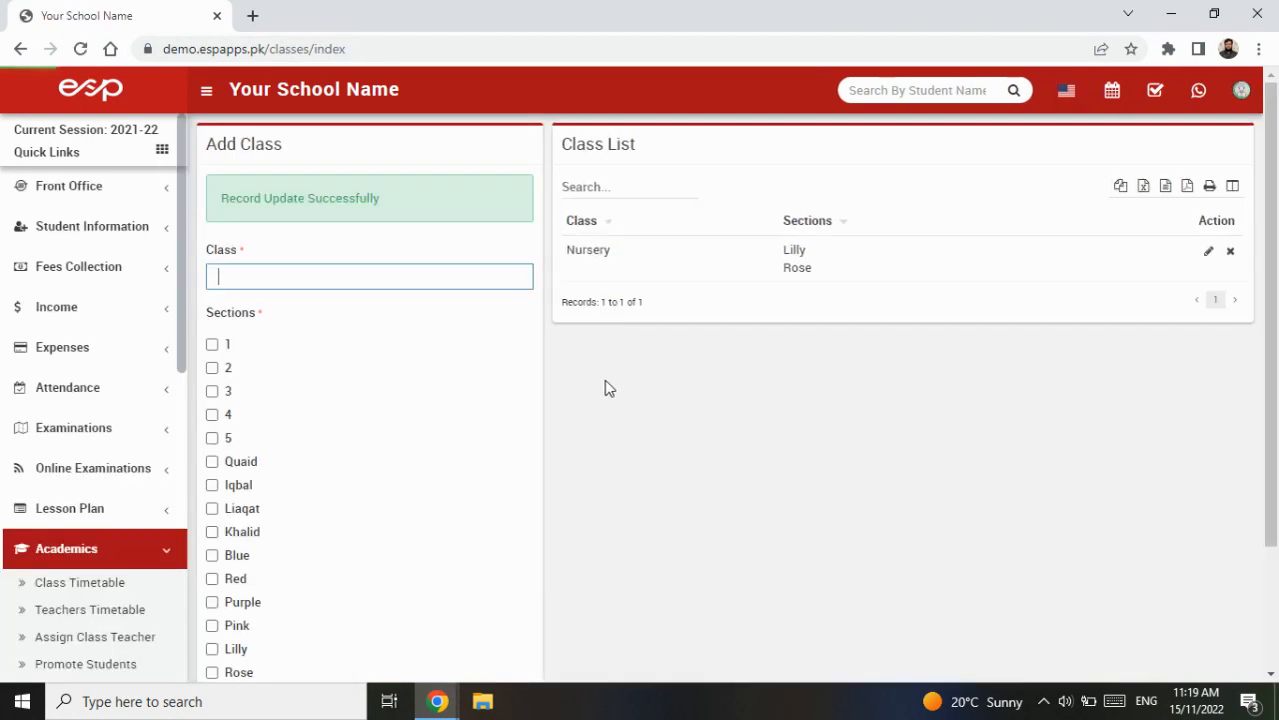
- Create a class named KG with the Lilly, Rose and Daisy sections and save it
{"action": "left_click_drag", "start_coordinate": [597, 250], "coordinate": [622, 251]}
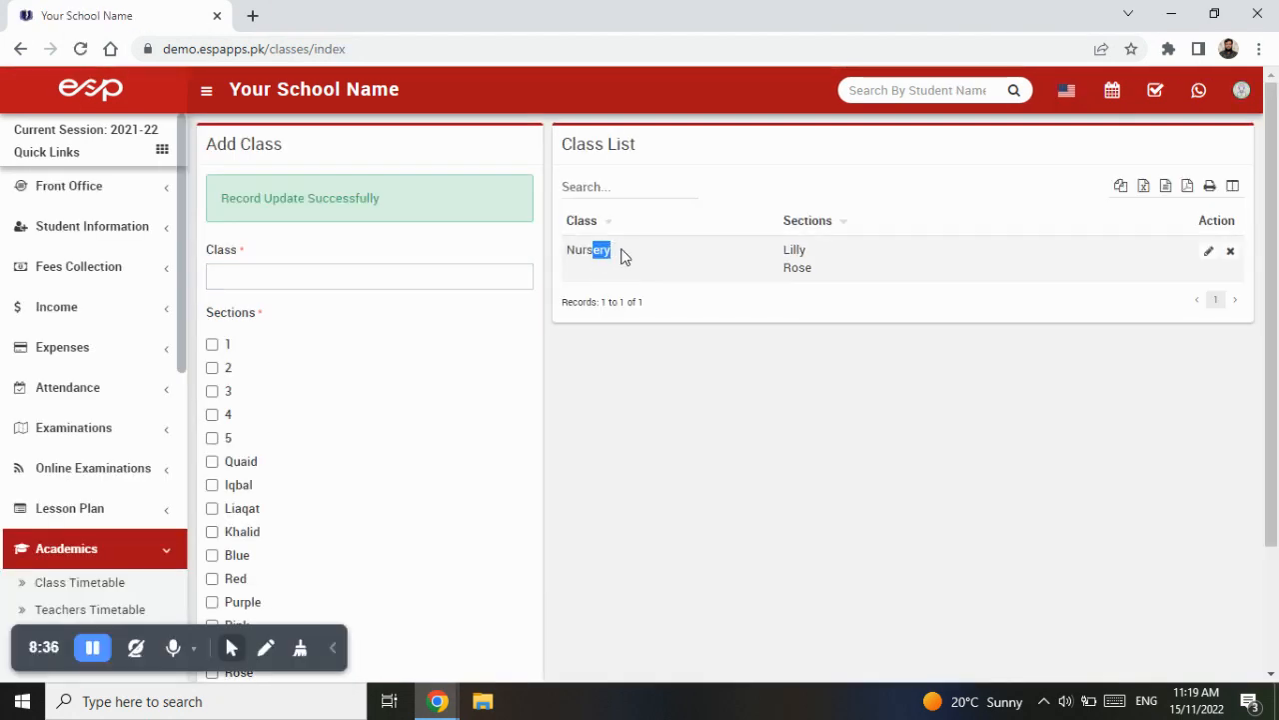
{"action": "left_click_drag", "start_coordinate": [784, 250], "coordinate": [806, 251]}
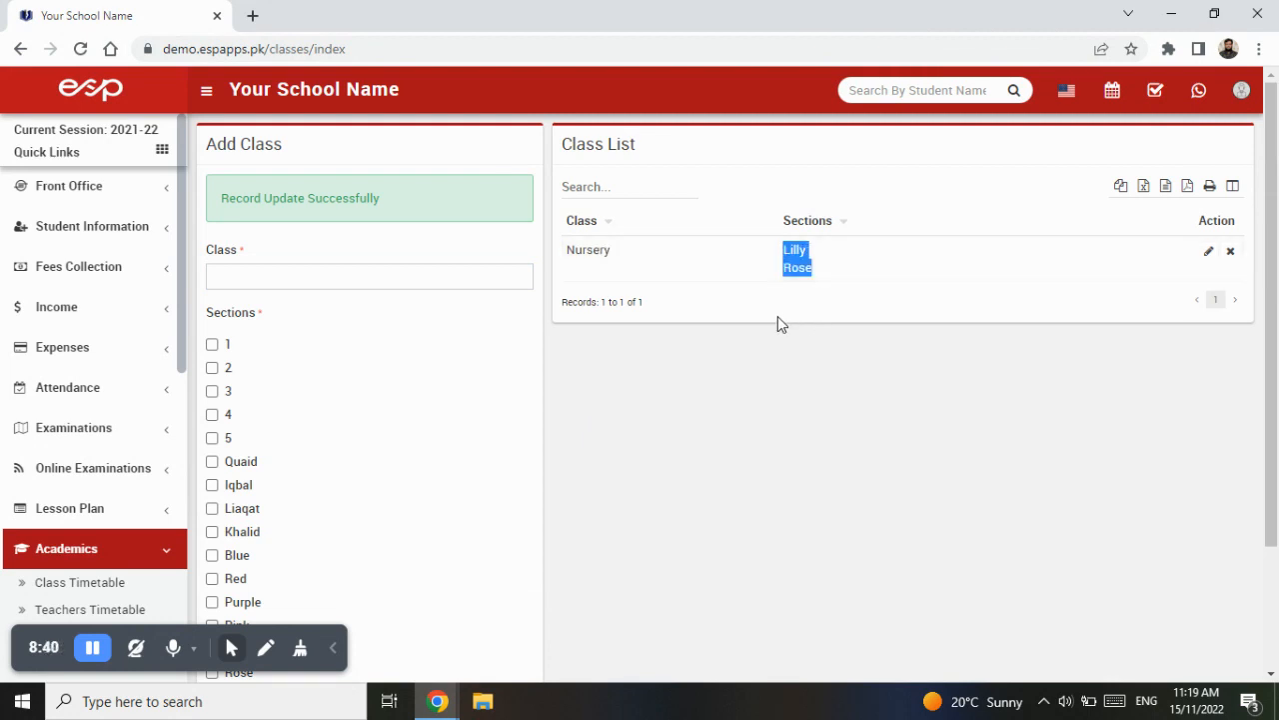
{"action": "left_click", "coordinate": [393, 280]}
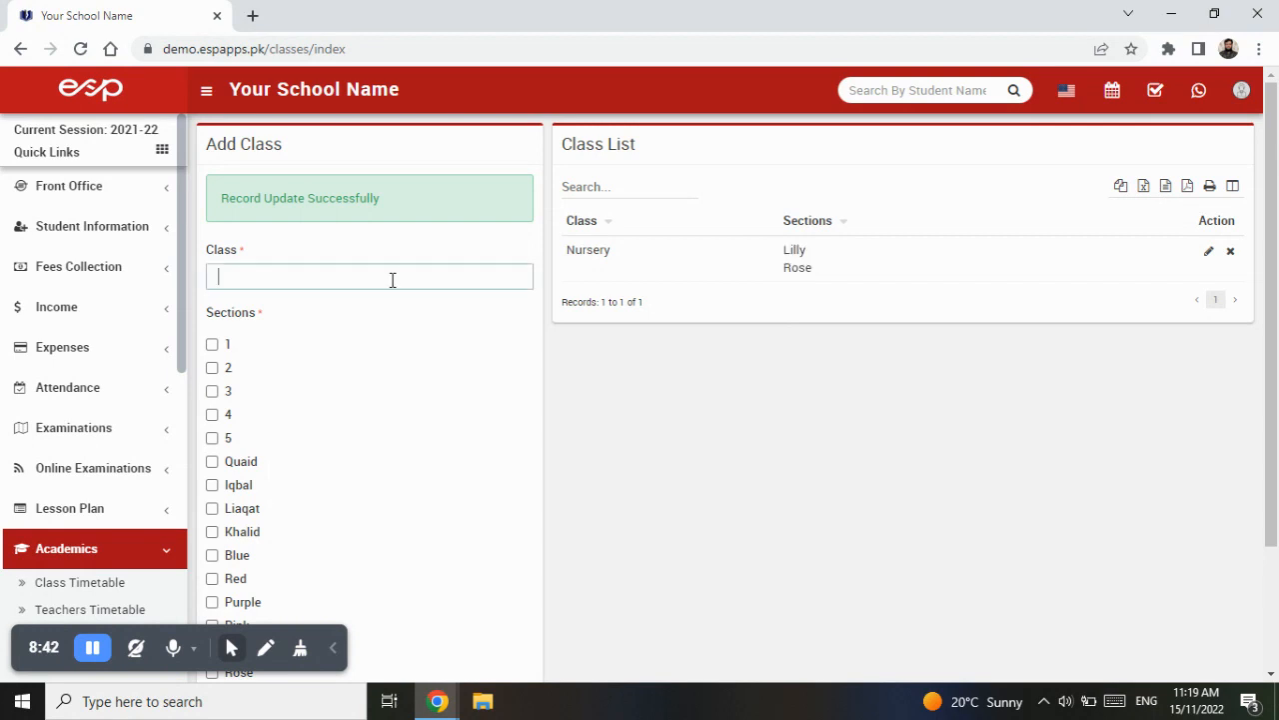
{"action": "type", "text": "KG"}
{"action": "scroll", "coordinate": [345, 418], "scroll_direction": "down", "scroll_amount": 3}
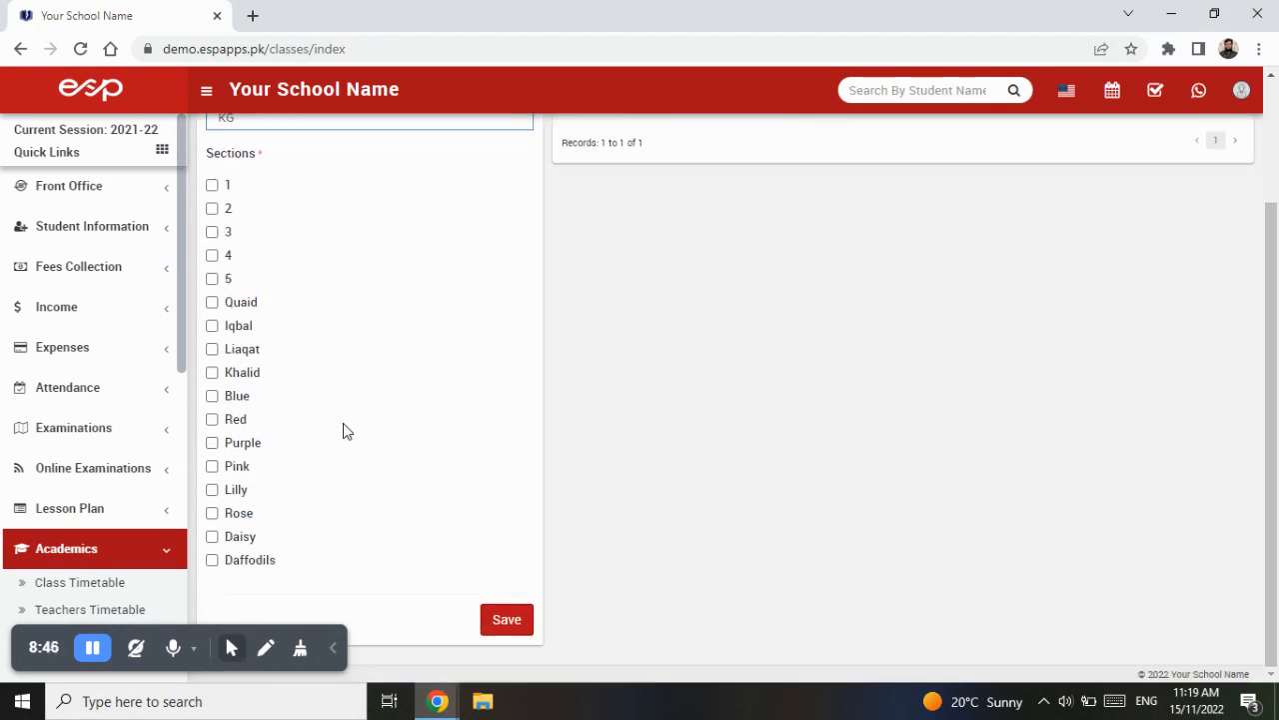
{"action": "left_click", "coordinate": [212, 490]}
{"action": "left_click", "coordinate": [212, 513]}
{"action": "left_click", "coordinate": [212, 536]}
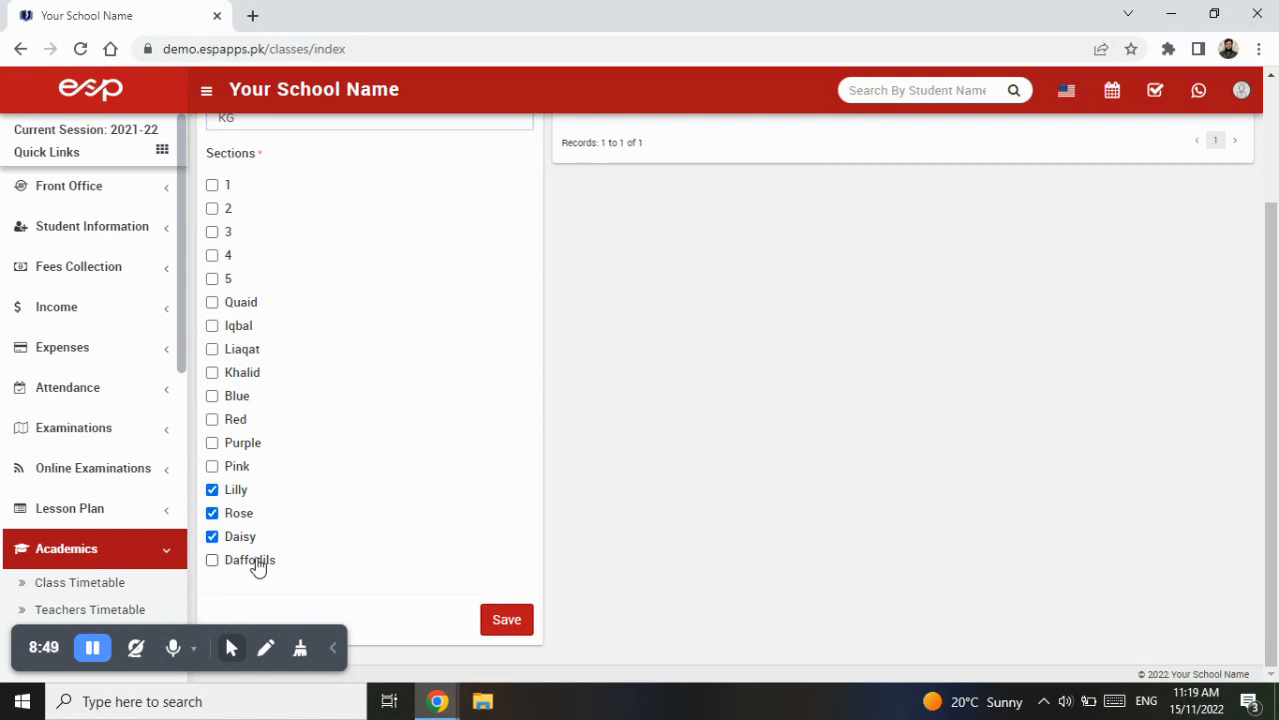
{"action": "left_click", "coordinate": [505, 628]}
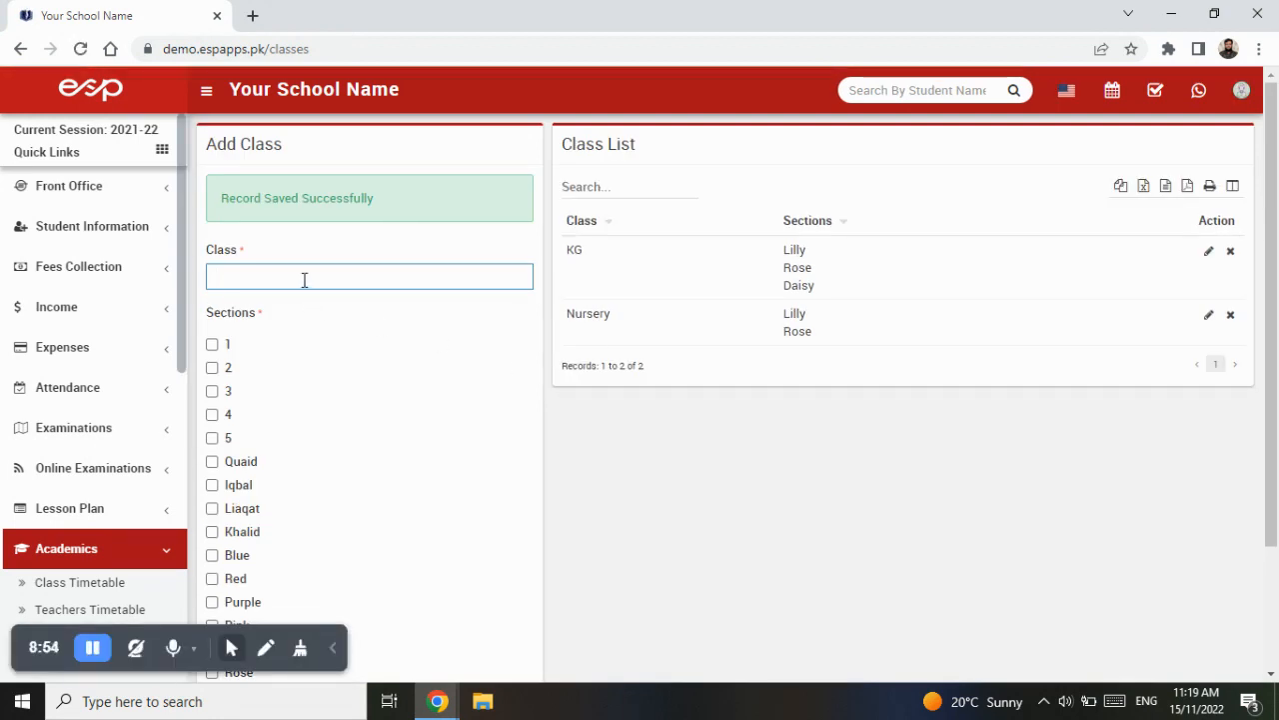
- Create a class named 1 with the Blue and Pink sections and save it
{"action": "type", "text": "1"}
{"action": "scroll", "coordinate": [243, 490], "scroll_direction": "down", "scroll_amount": 2}
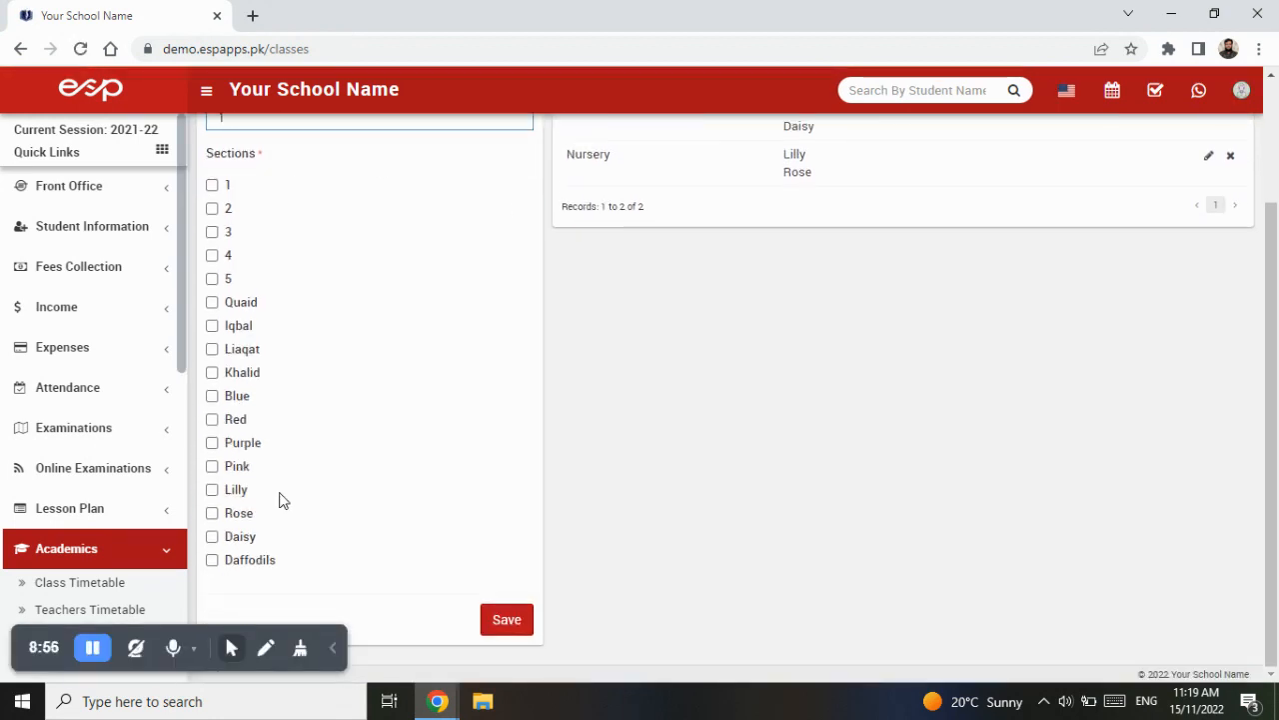
{"action": "left_click", "coordinate": [212, 396]}
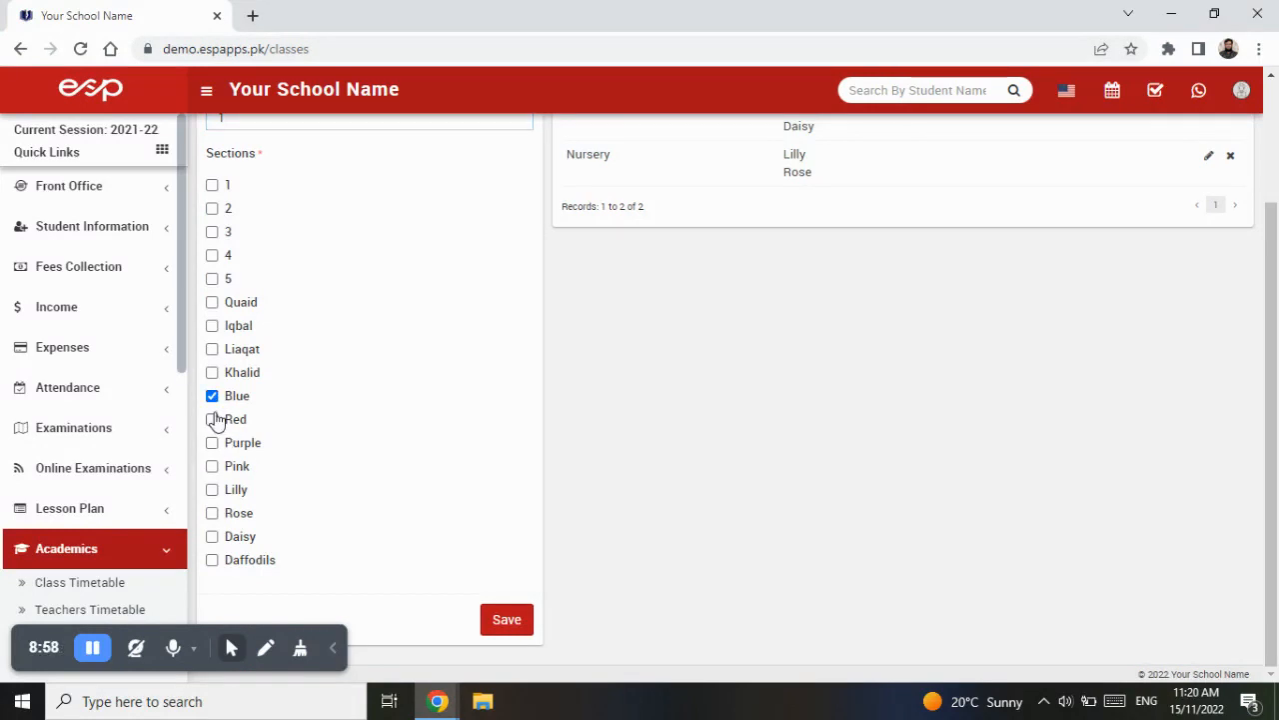
{"action": "left_click", "coordinate": [212, 466]}
{"action": "left_click", "coordinate": [493, 618]}
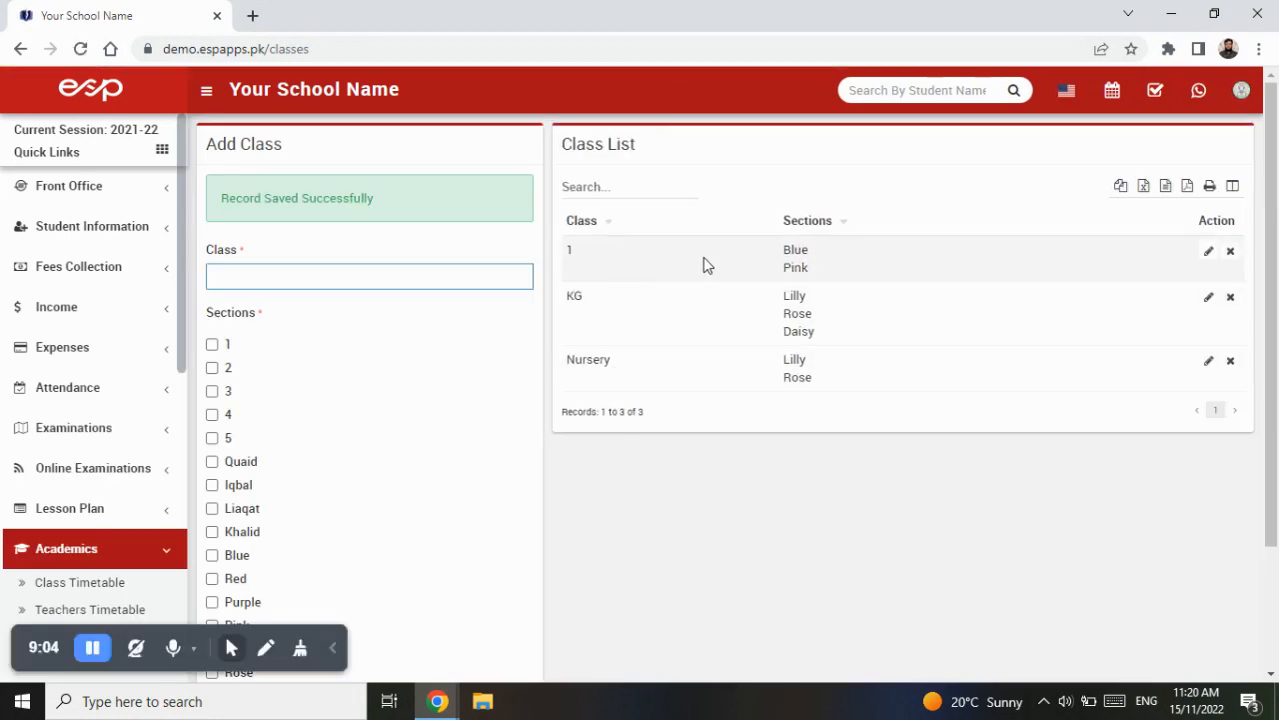
- Edit class 1 to add the Red section and save the change
{"action": "left_click", "coordinate": [1209, 255]}
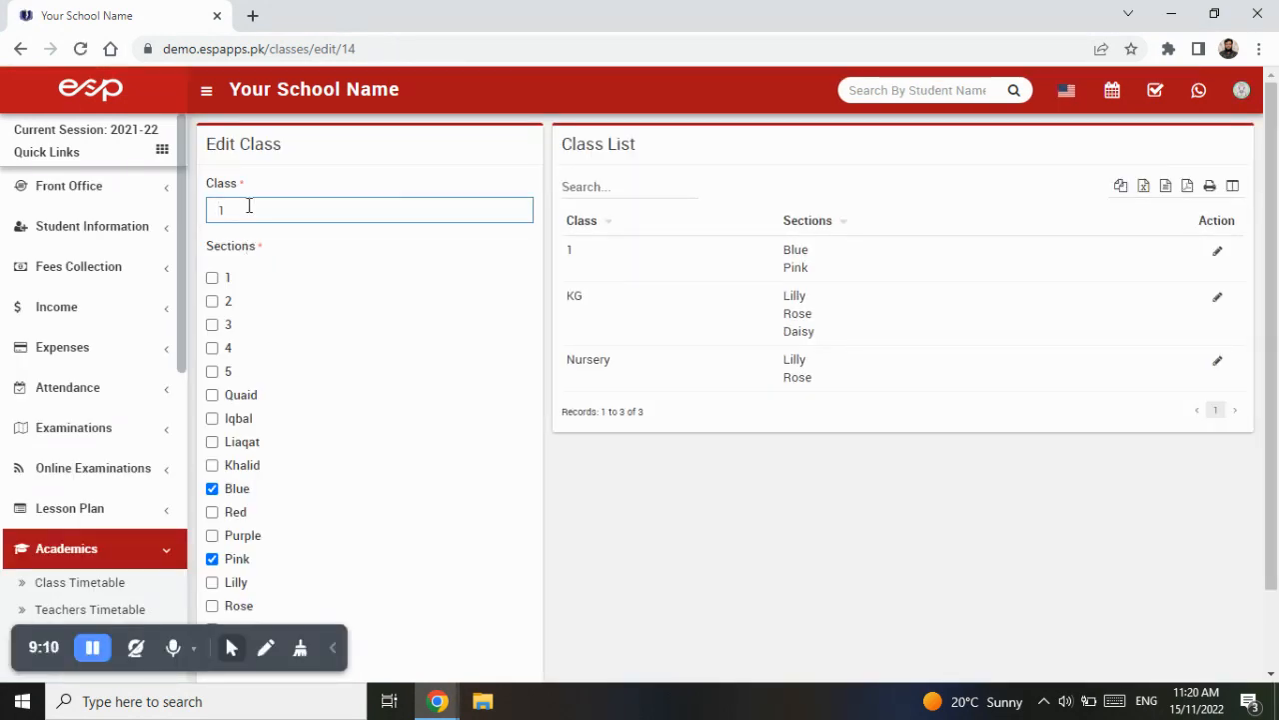
{"action": "scroll", "coordinate": [343, 454], "scroll_direction": "down", "scroll_amount": 1}
{"action": "scroll", "coordinate": [343, 459], "scroll_direction": "up", "scroll_amount": 1}
{"action": "left_click", "coordinate": [214, 516]}
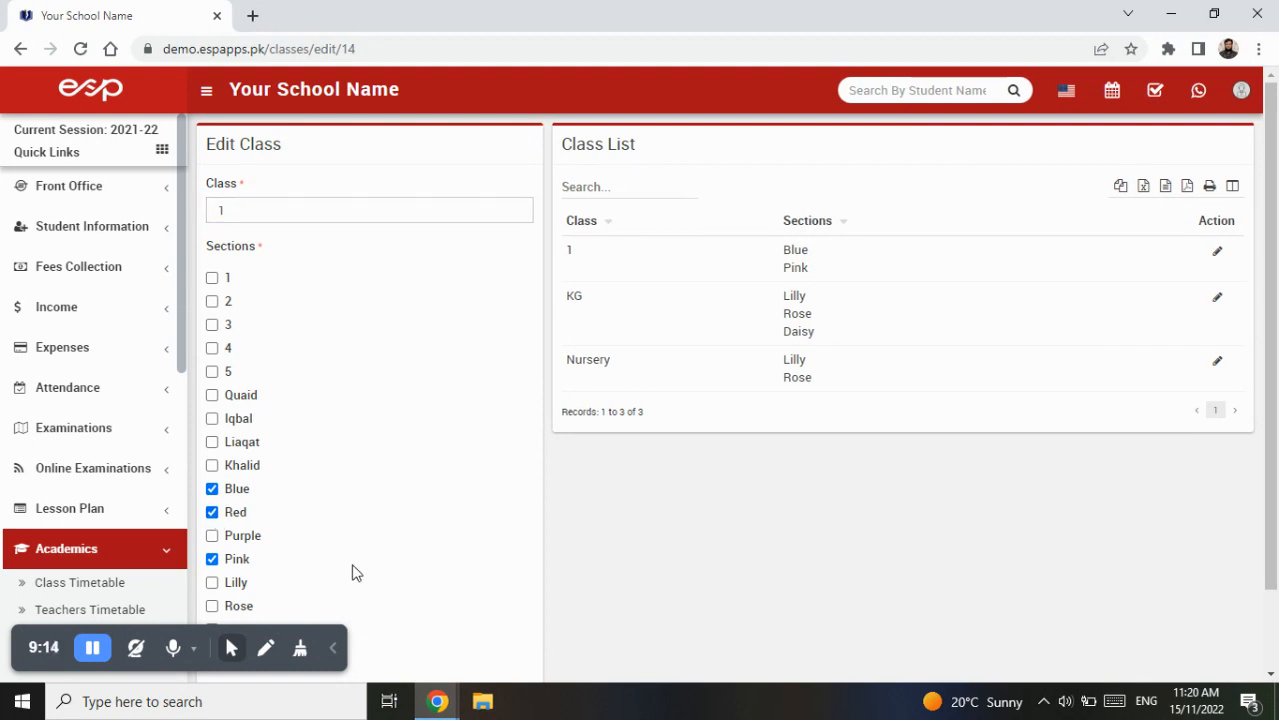
{"action": "scroll", "coordinate": [410, 569], "scroll_direction": "down", "scroll_amount": 1}
{"action": "left_click", "coordinate": [510, 625]}
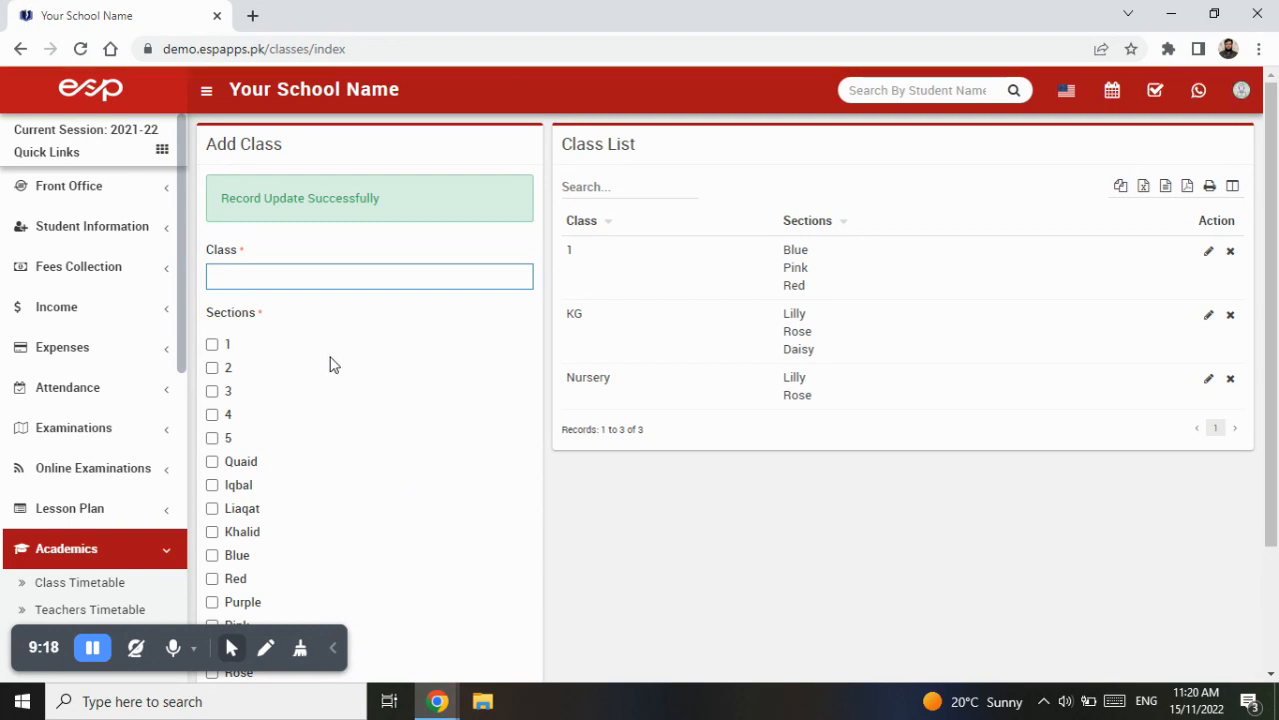
- Create a class named 2 with the Blue, Red and Purple sections and save it
{"action": "scroll", "coordinate": [243, 466], "scroll_direction": "down", "scroll_amount": 1}
{"action": "left_click", "coordinate": [211, 461]}
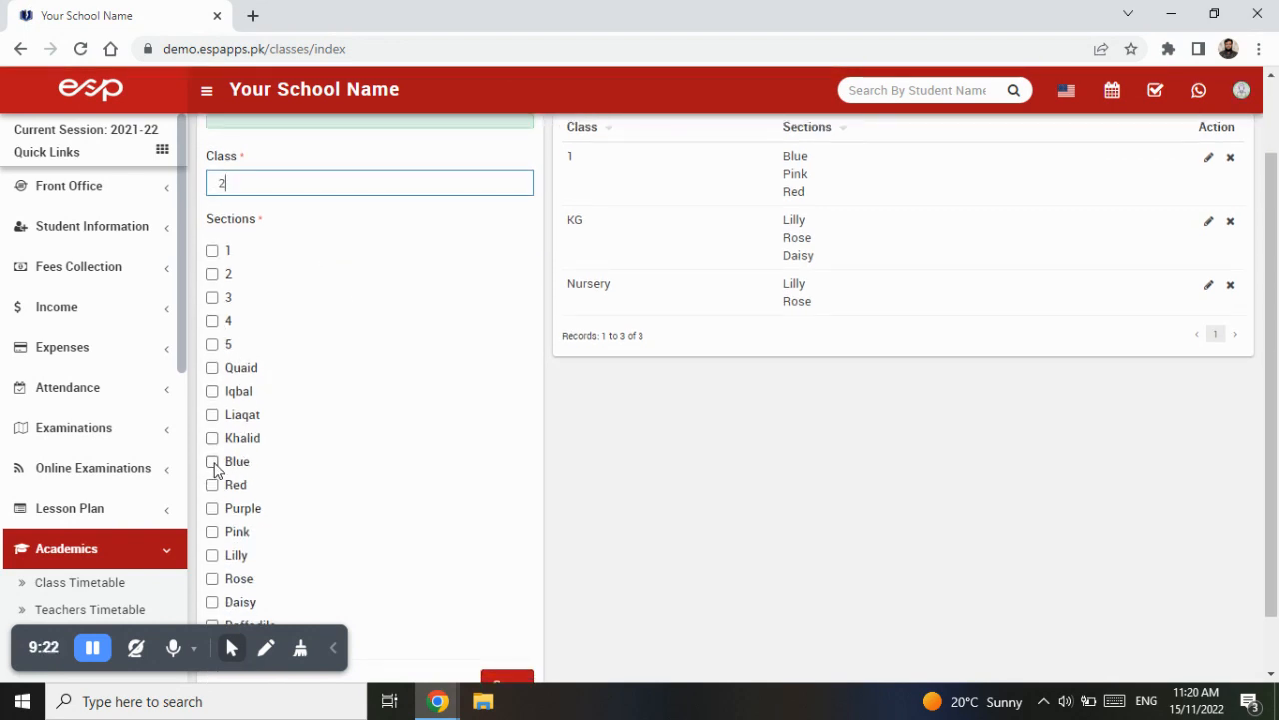
{"action": "left_click", "coordinate": [212, 485]}
{"action": "left_click", "coordinate": [212, 507]}
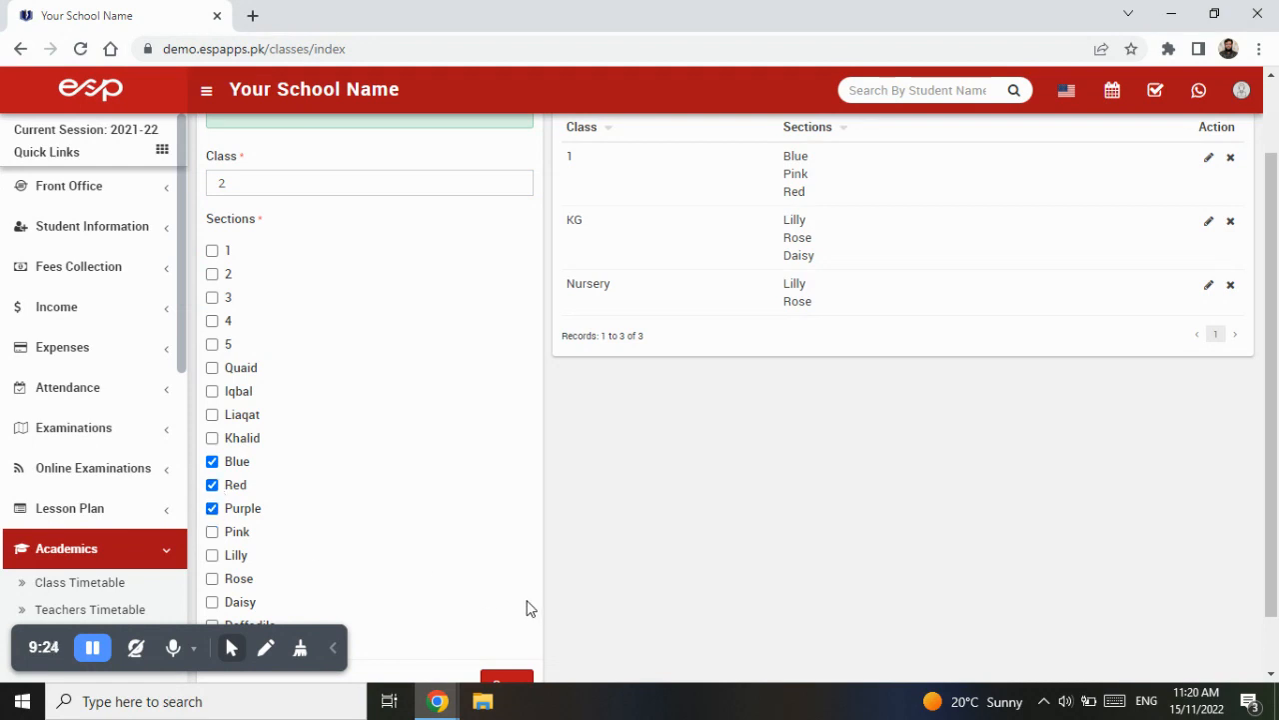
{"action": "scroll", "coordinate": [525, 610], "scroll_direction": "down", "scroll_amount": 1}
{"action": "left_click", "coordinate": [524, 616]}
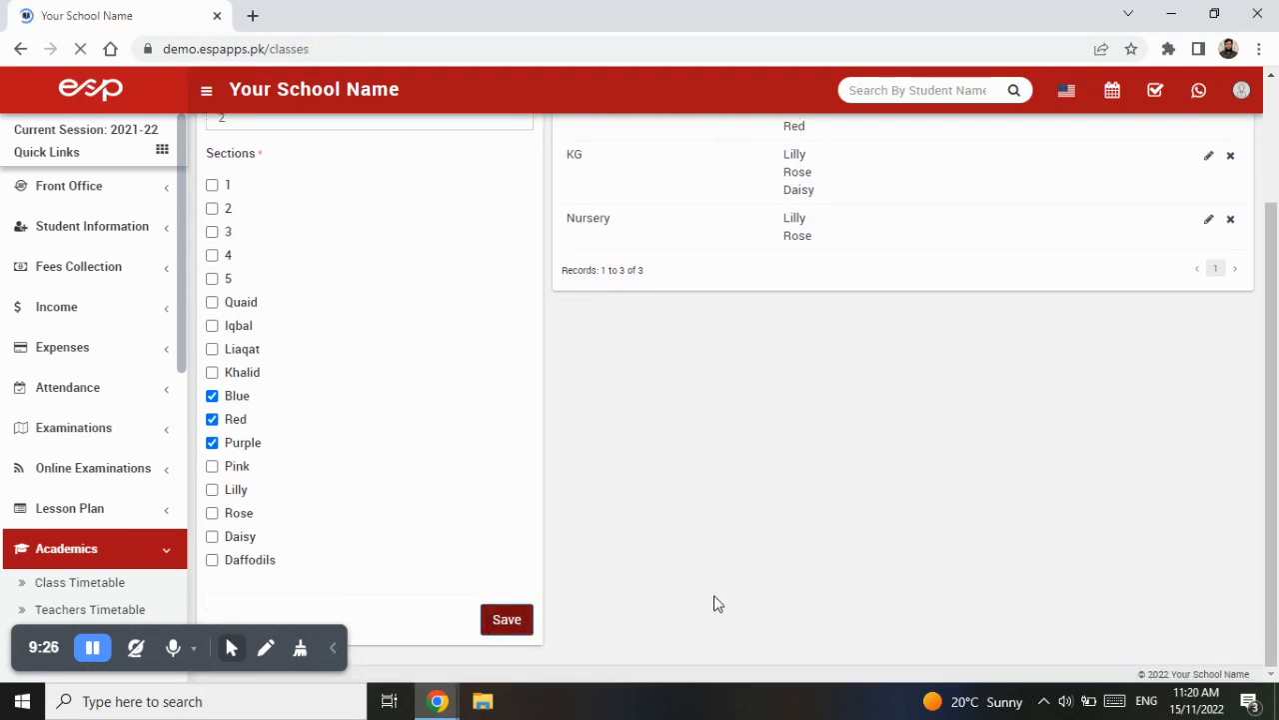
- Create a class named 3 with the Quaid, Iqbal, Liaqat and Khalid sections and save it
{"action": "type", "text": "3"}
{"action": "scroll", "coordinate": [340, 430], "scroll_direction": "down", "scroll_amount": 1}
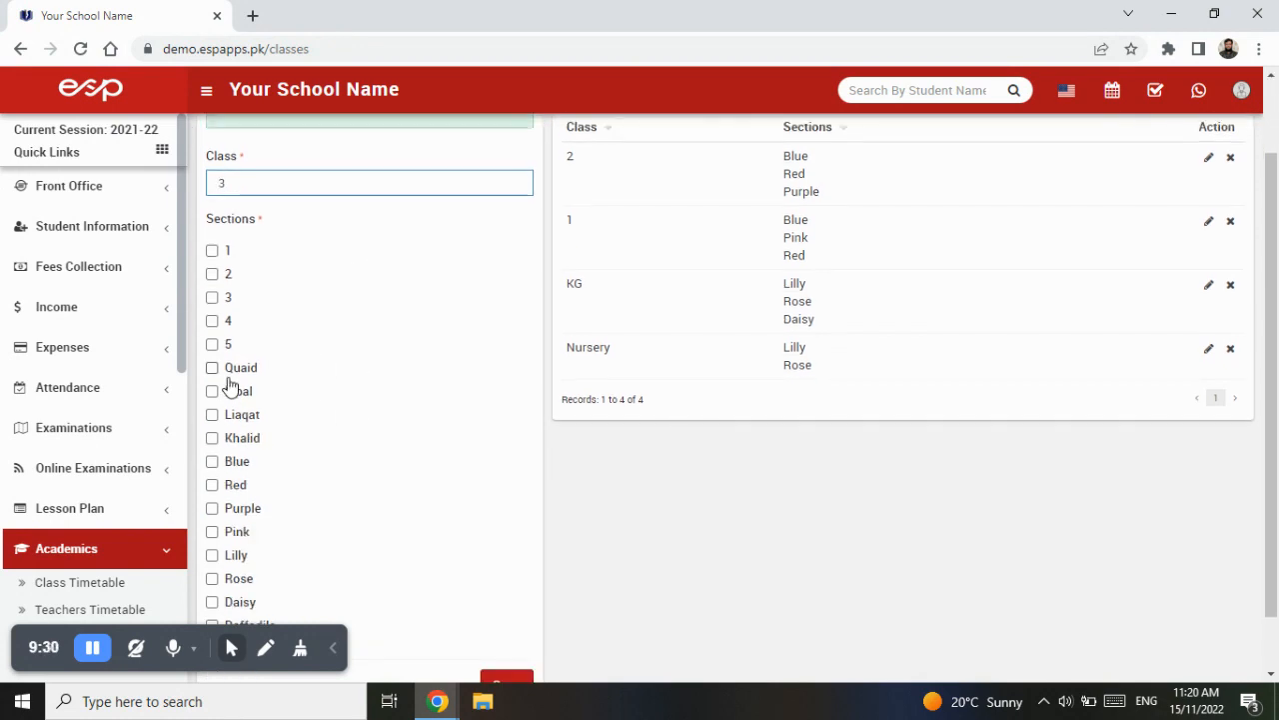
{"action": "left_click", "coordinate": [212, 368]}
{"action": "left_click", "coordinate": [212, 390]}
{"action": "left_click", "coordinate": [212, 413]}
{"action": "left_click", "coordinate": [212, 438]}
{"action": "scroll", "coordinate": [426, 534], "scroll_direction": "down", "scroll_amount": 1}
{"action": "left_click", "coordinate": [509, 622]}
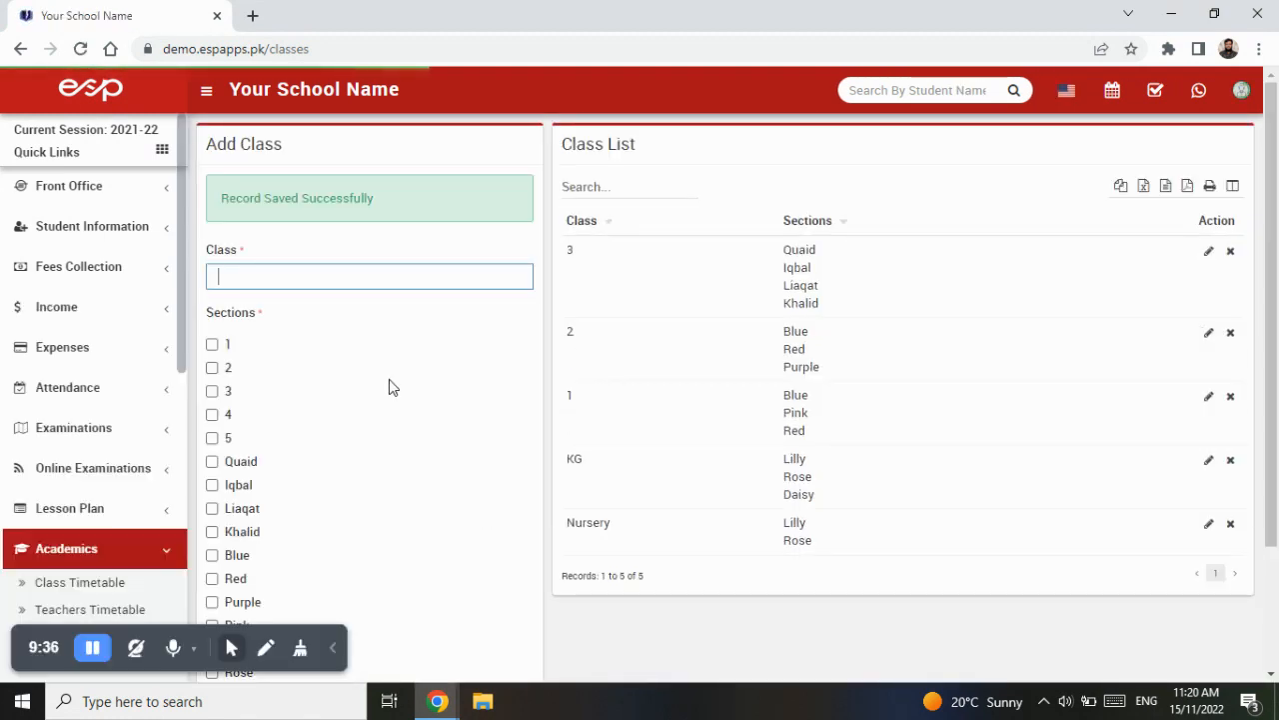
- Create a class named 4 with the Quaid, Iqbal and Liaqat sections and save it
{"action": "type", "text": "4"}
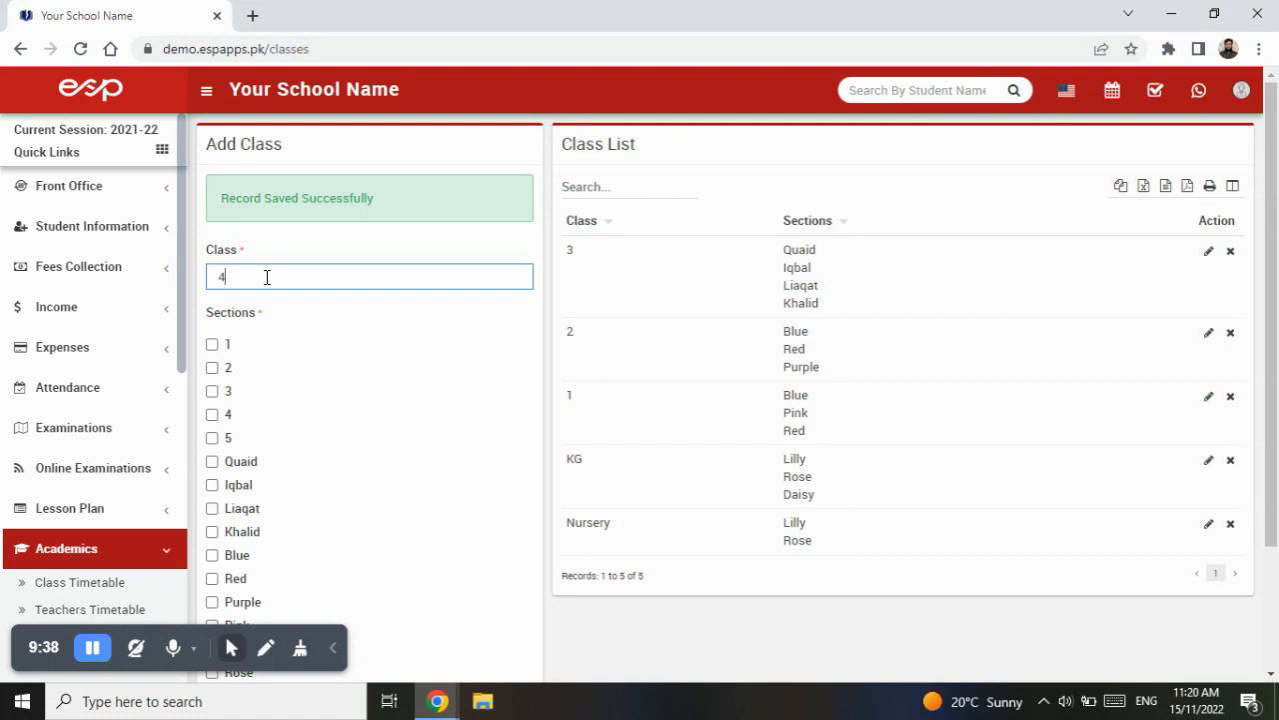
{"action": "left_click", "coordinate": [212, 461]}
{"action": "left_click", "coordinate": [212, 485]}
{"action": "left_click", "coordinate": [212, 507]}
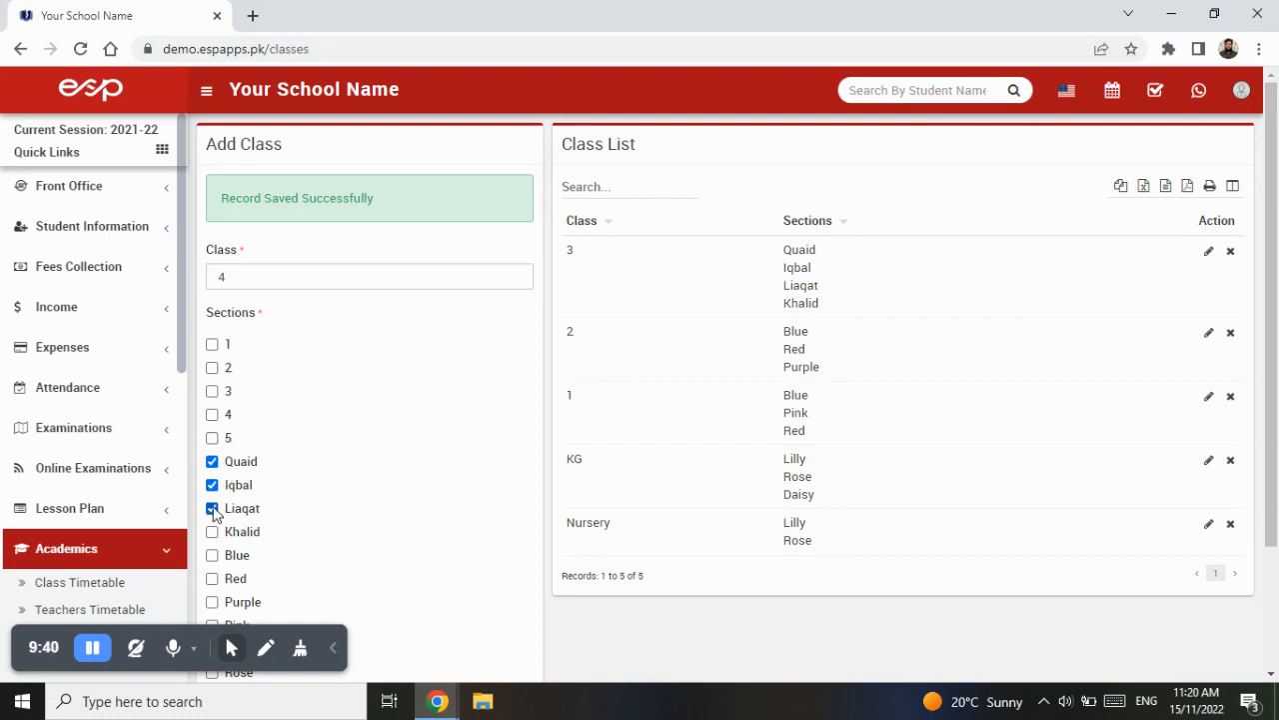
{"action": "scroll", "coordinate": [463, 560], "scroll_direction": "down", "scroll_amount": 3}
{"action": "left_click", "coordinate": [507, 620]}
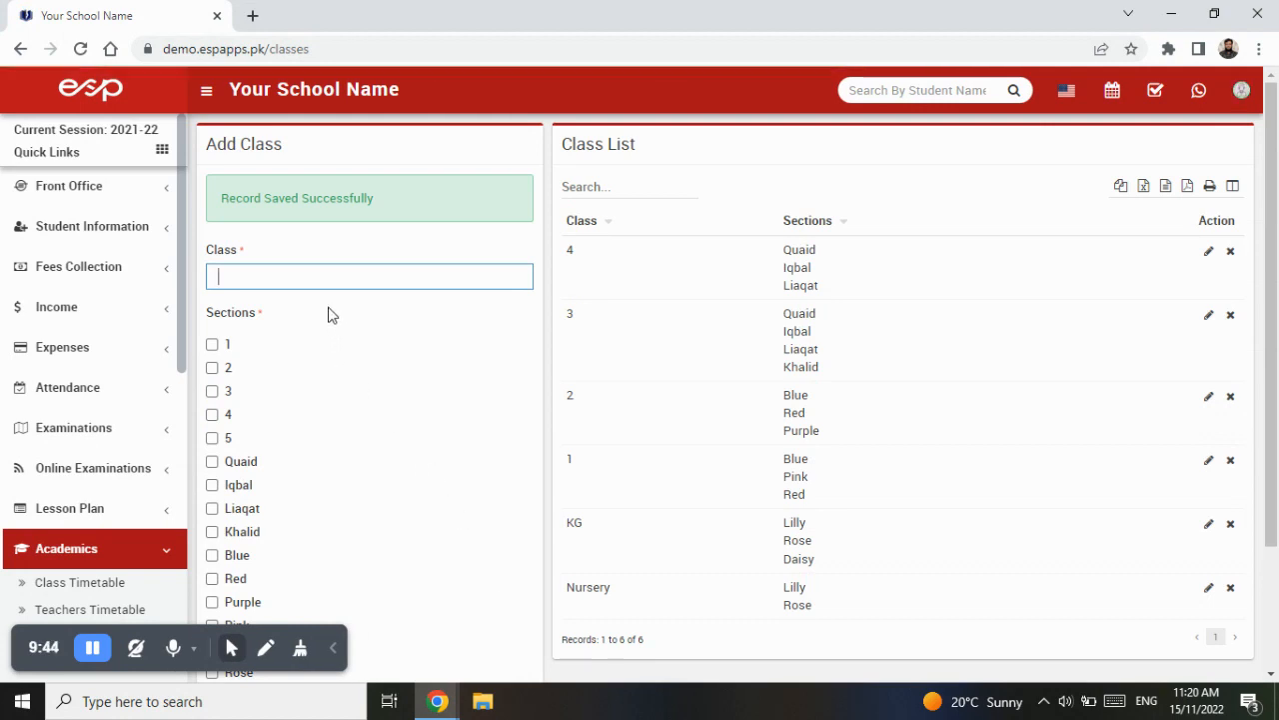
- Create a class named 5 with sections 1, 2, 3 and 4 and save it
{"action": "left_click", "coordinate": [212, 344]}
{"action": "left_click", "coordinate": [213, 368]}
{"action": "left_click", "coordinate": [212, 391]}
{"action": "left_click", "coordinate": [212, 414]}
{"action": "scroll", "coordinate": [460, 504], "scroll_direction": "down", "scroll_amount": 3}
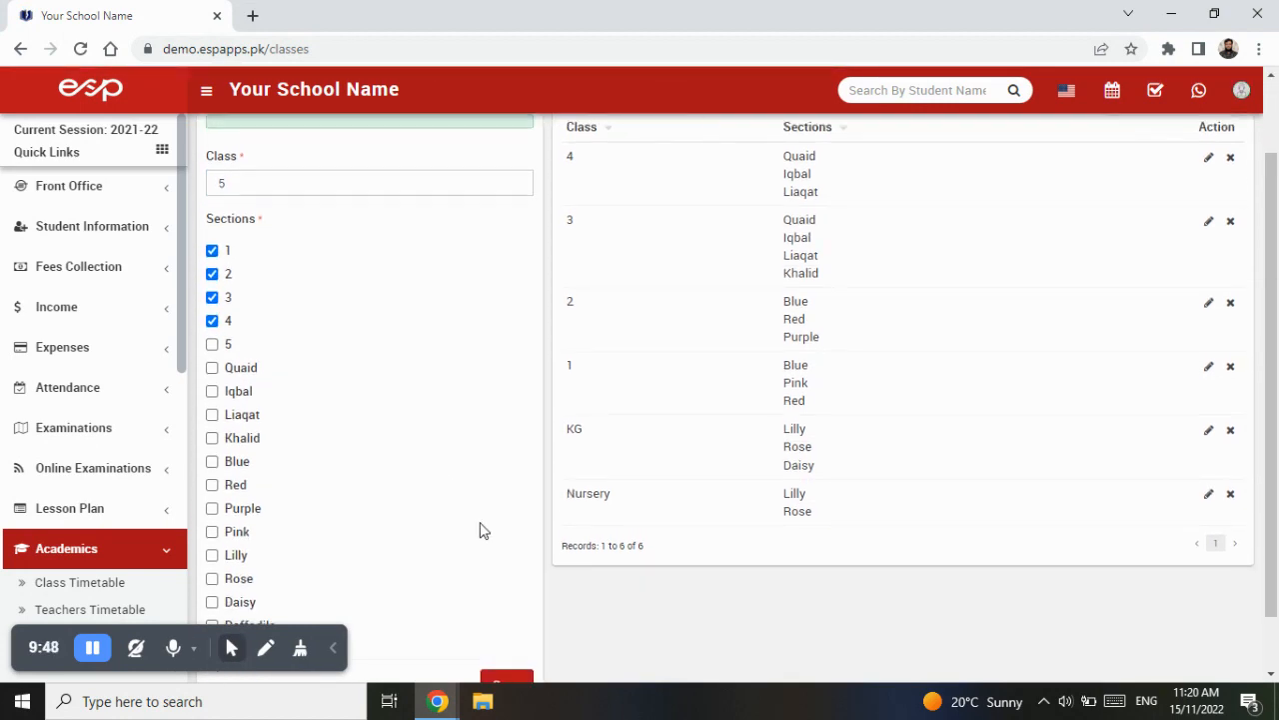
{"action": "left_click", "coordinate": [520, 629]}
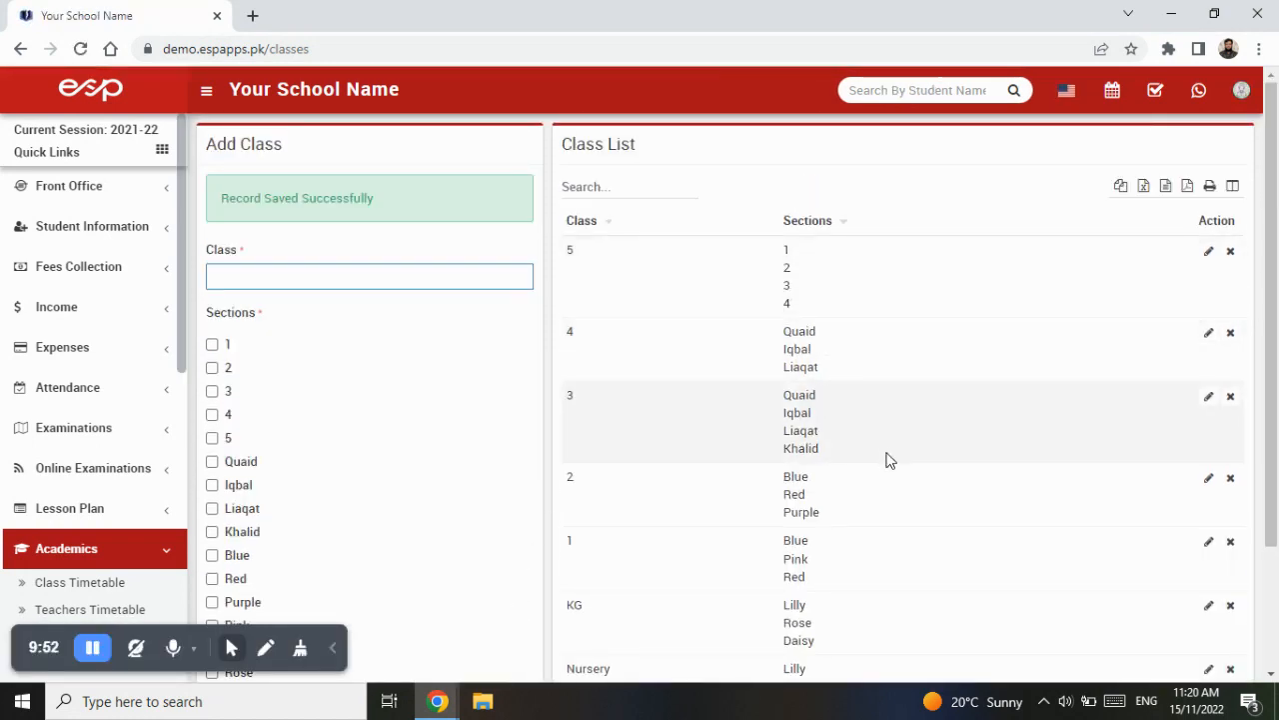
{"action": "scroll", "coordinate": [906, 493], "scroll_direction": "down", "scroll_amount": 2}
{"action": "scroll", "coordinate": [908, 494], "scroll_direction": "down", "scroll_amount": 1}
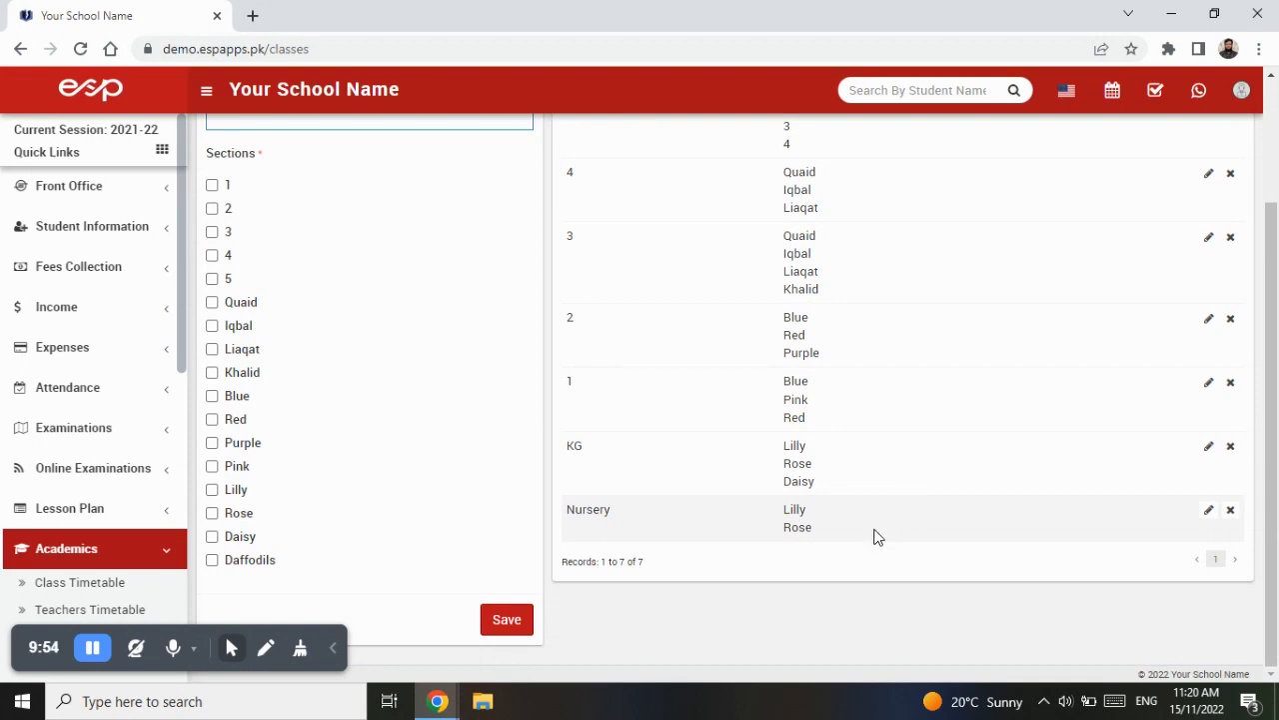
{"action": "scroll", "coordinate": [884, 539], "scroll_direction": "up", "scroll_amount": 1}
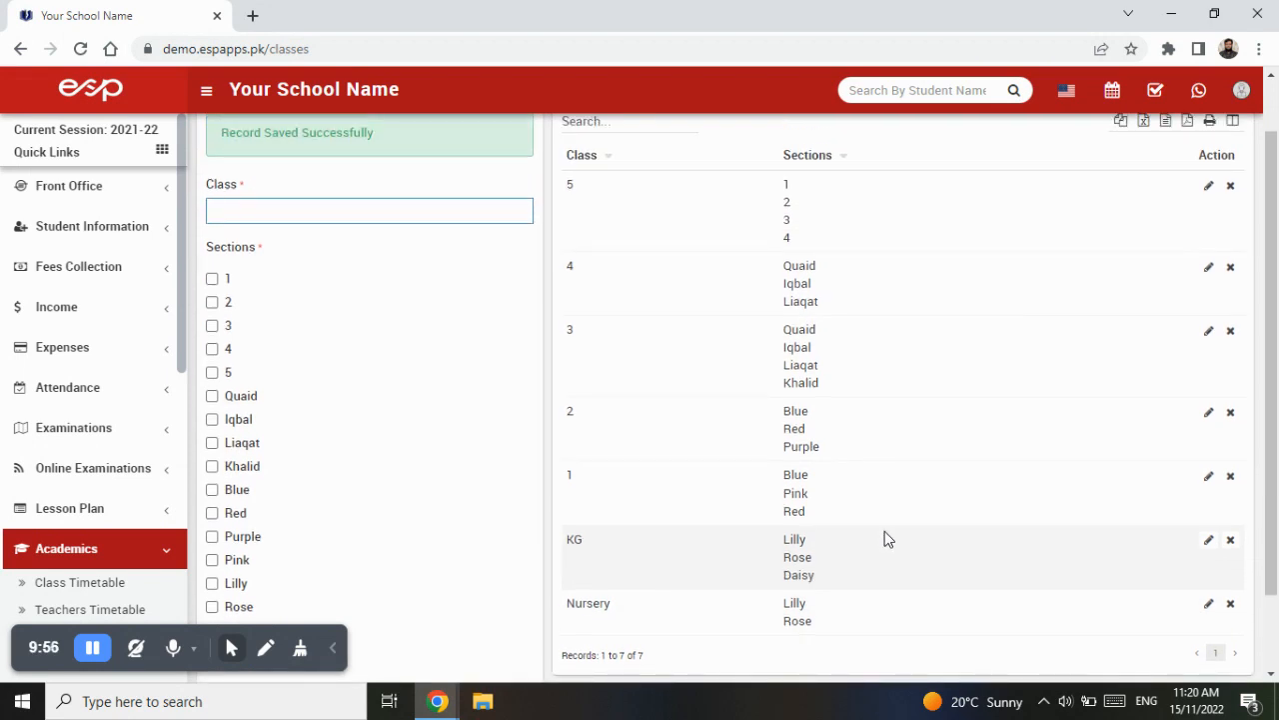
{"action": "scroll", "coordinate": [885, 538], "scroll_direction": "up", "scroll_amount": 1}
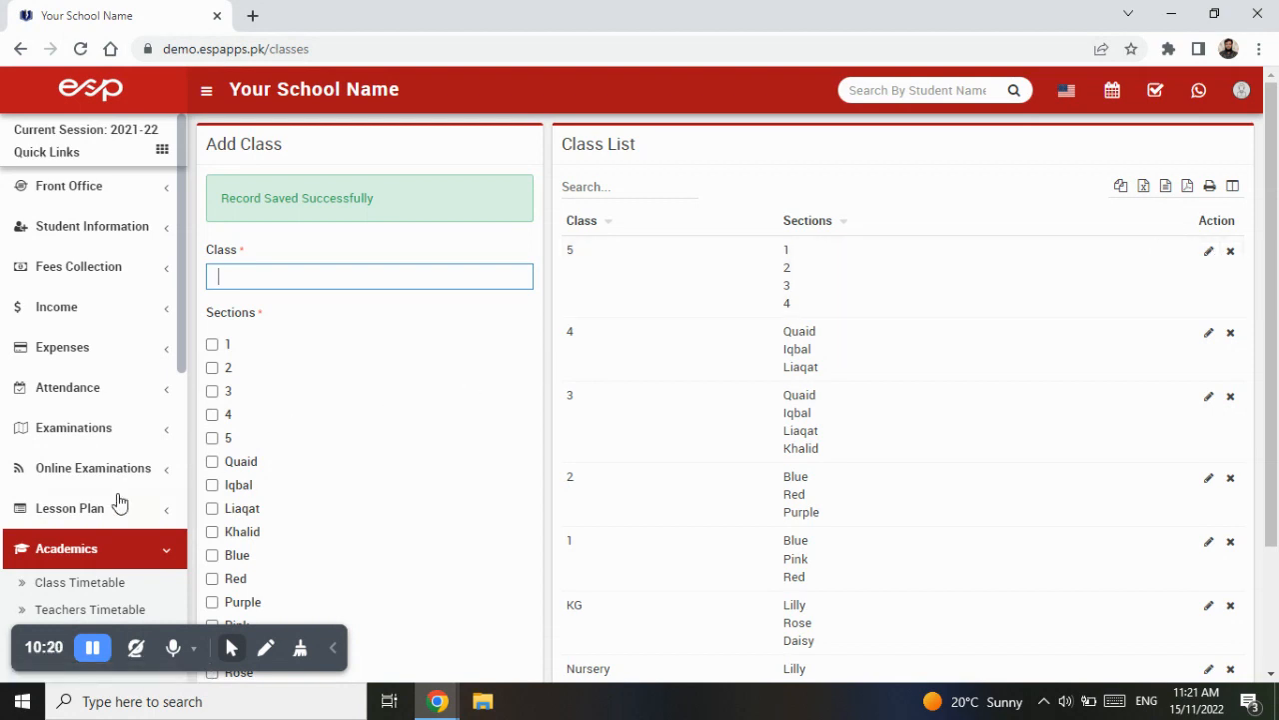
{"action": "left_click", "coordinate": [94, 552]}
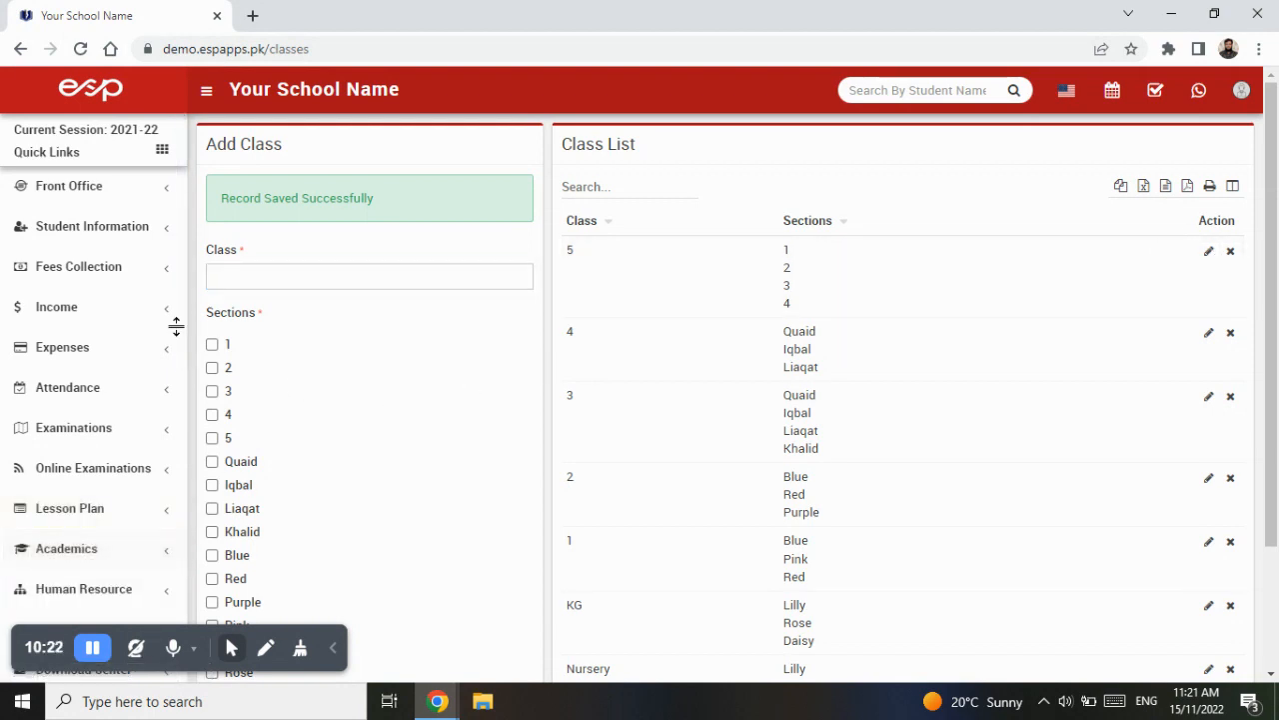
- Open the Student Admission form and examine the class, section, gender and category options
{"action": "left_click", "coordinate": [133, 231]}
{"action": "left_click", "coordinate": [103, 288]}
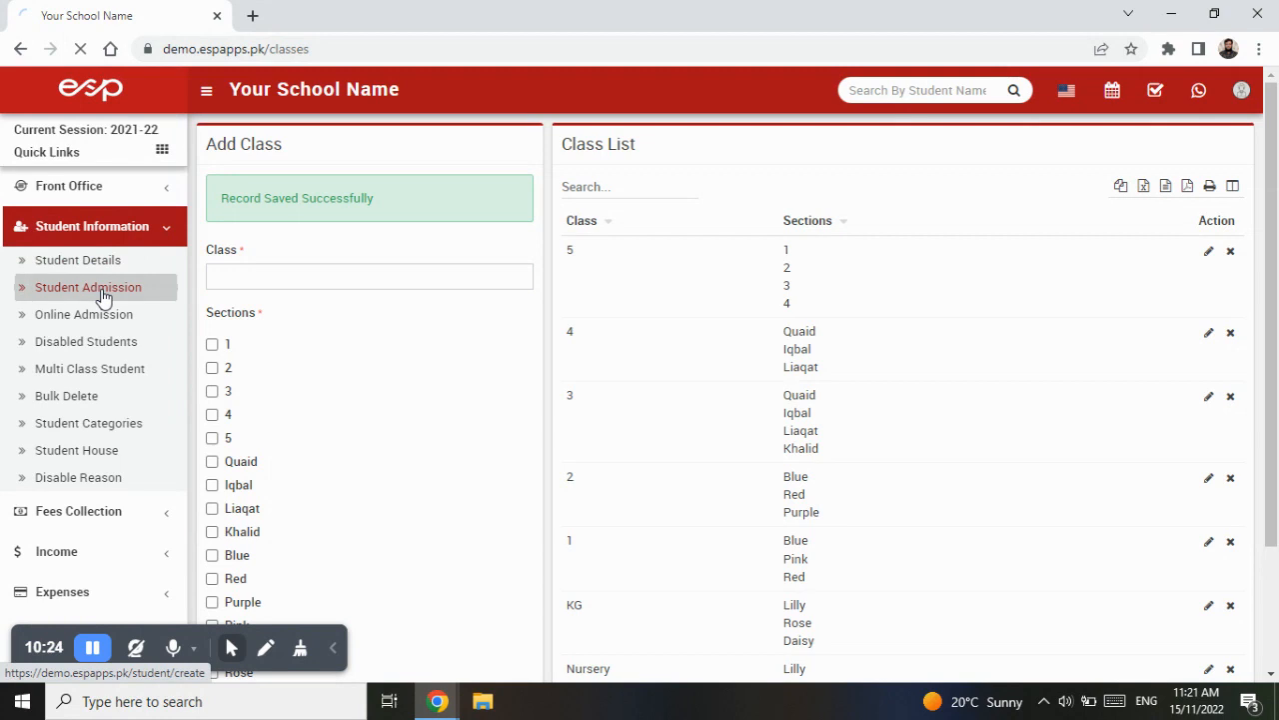
{"action": "left_click", "coordinate": [881, 210]}
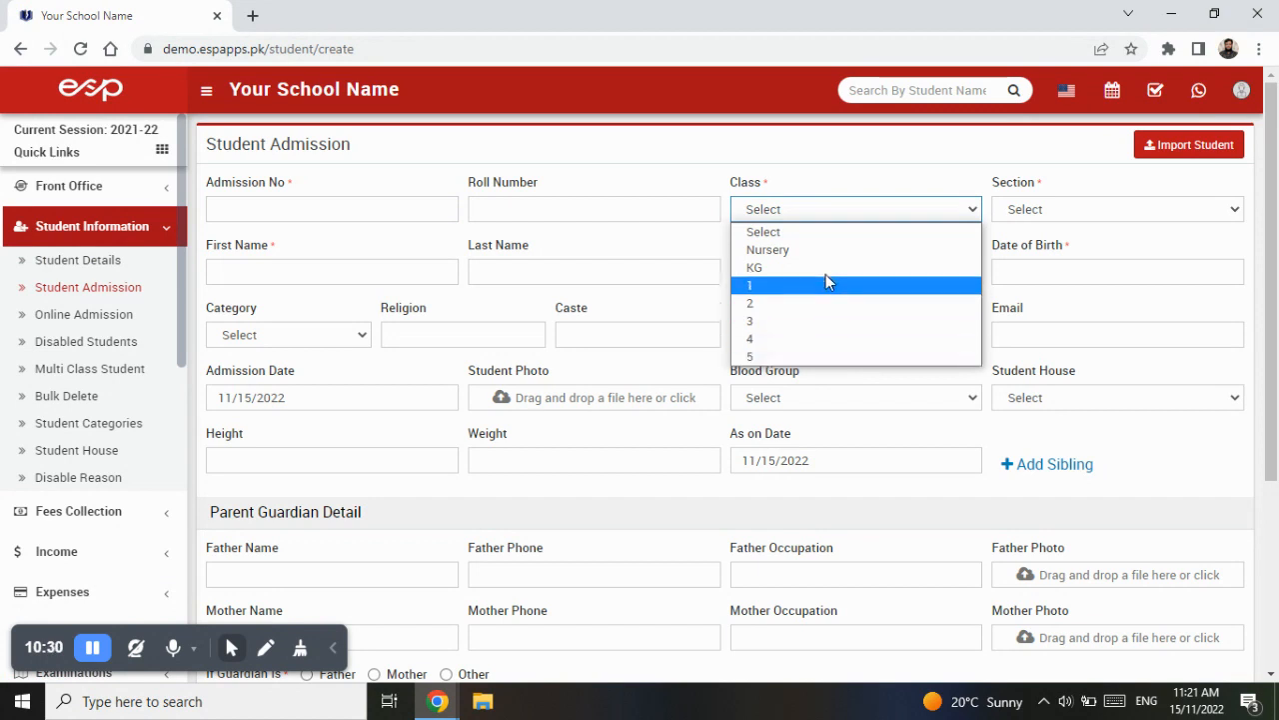
{"action": "left_click", "coordinate": [858, 181]}
{"action": "left_click", "coordinate": [1033, 212]}
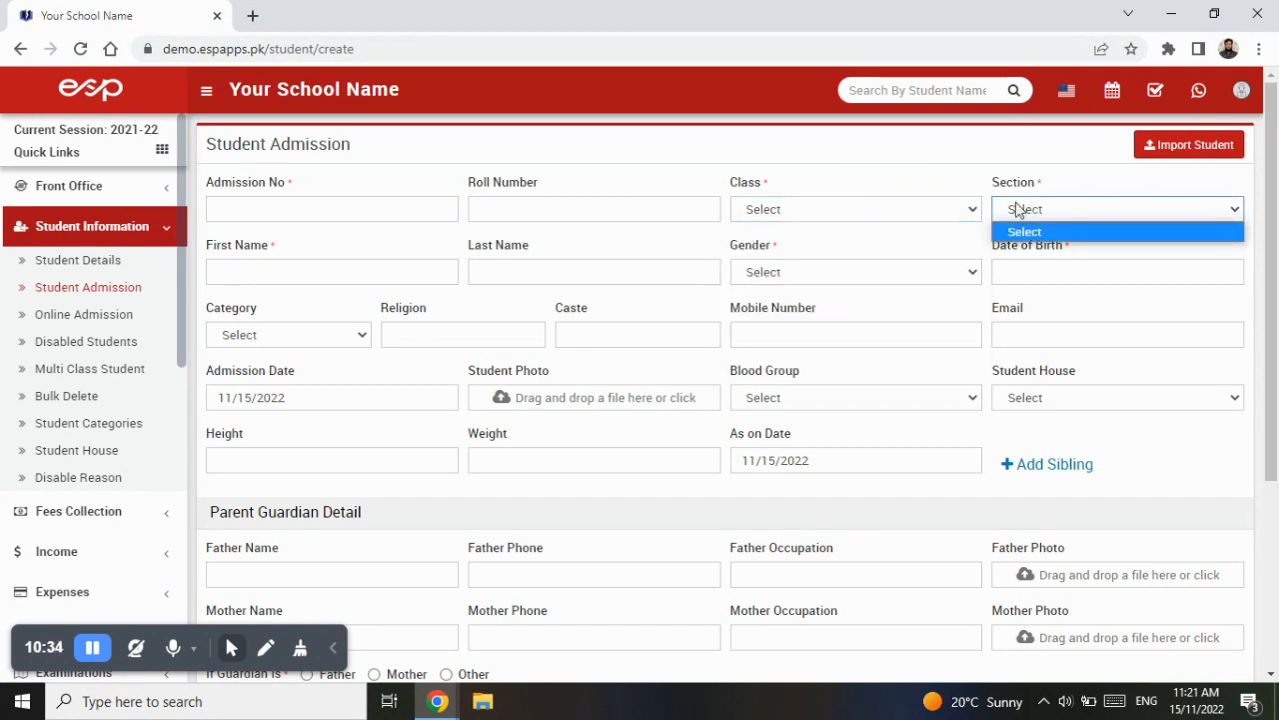
{"action": "left_click", "coordinate": [943, 208]}
{"action": "left_click", "coordinate": [764, 291]}
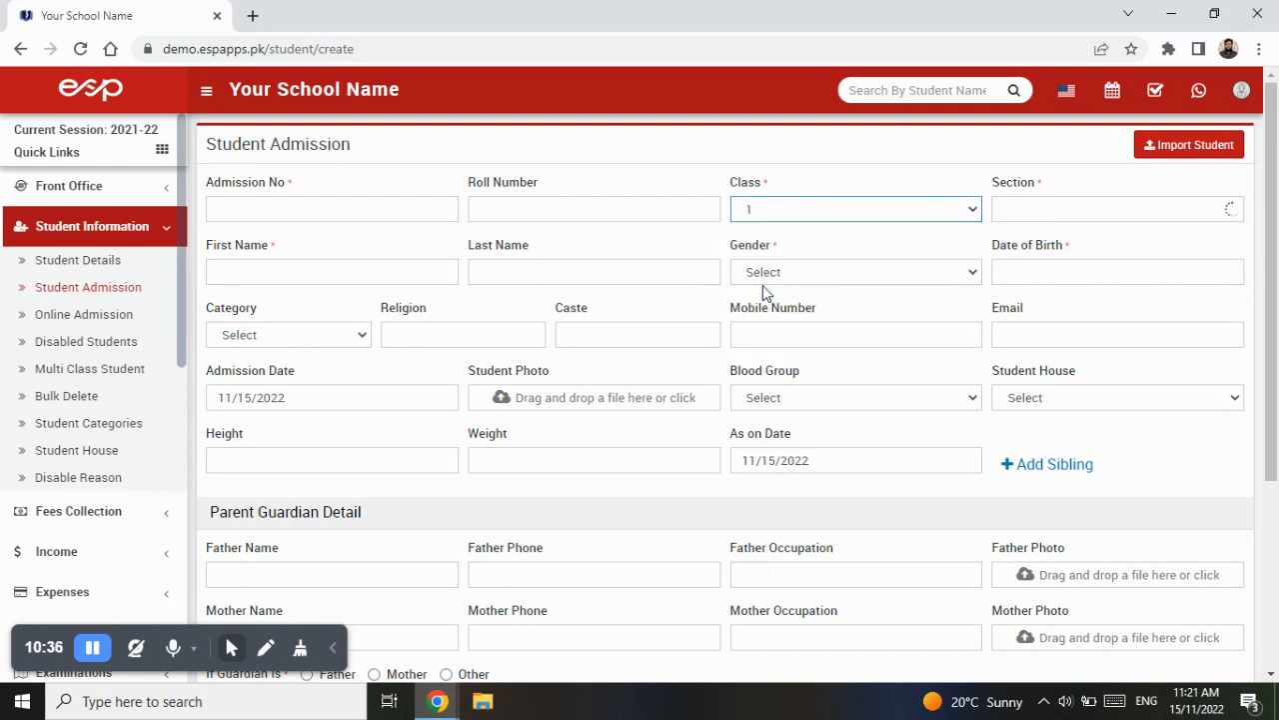
{"action": "left_click", "coordinate": [1073, 207]}
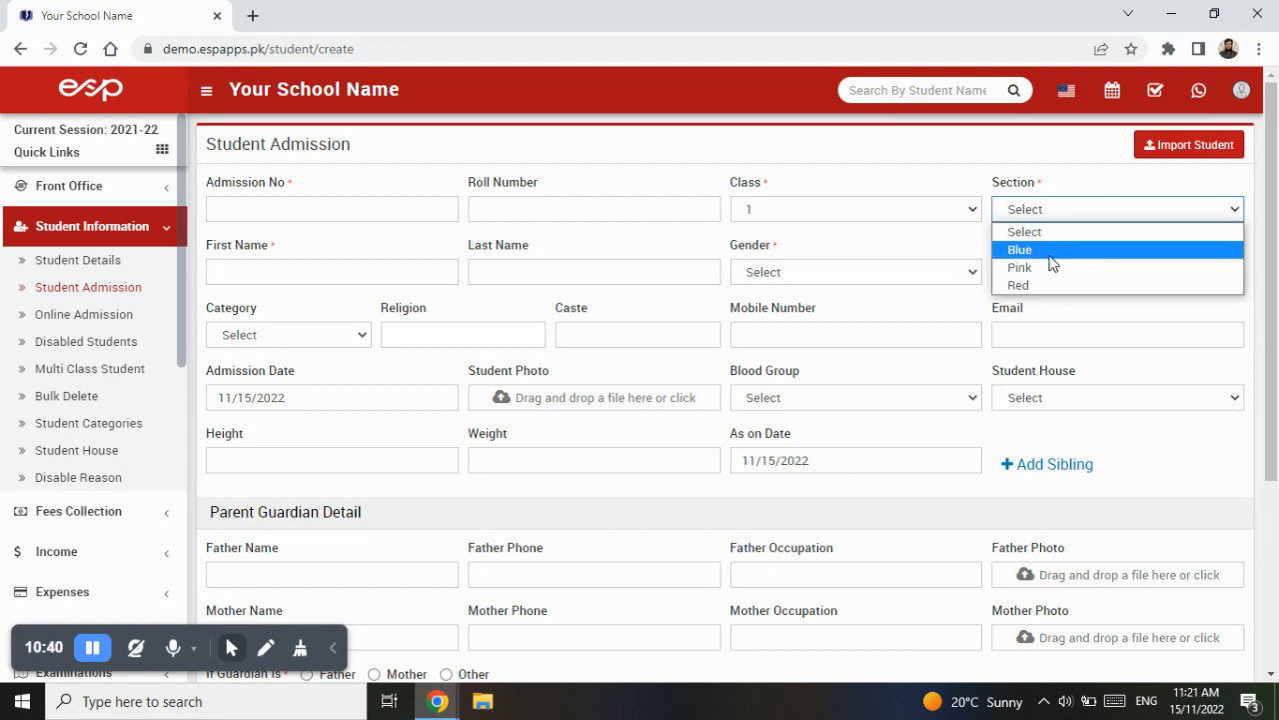
{"action": "left_click", "coordinate": [1057, 209]}
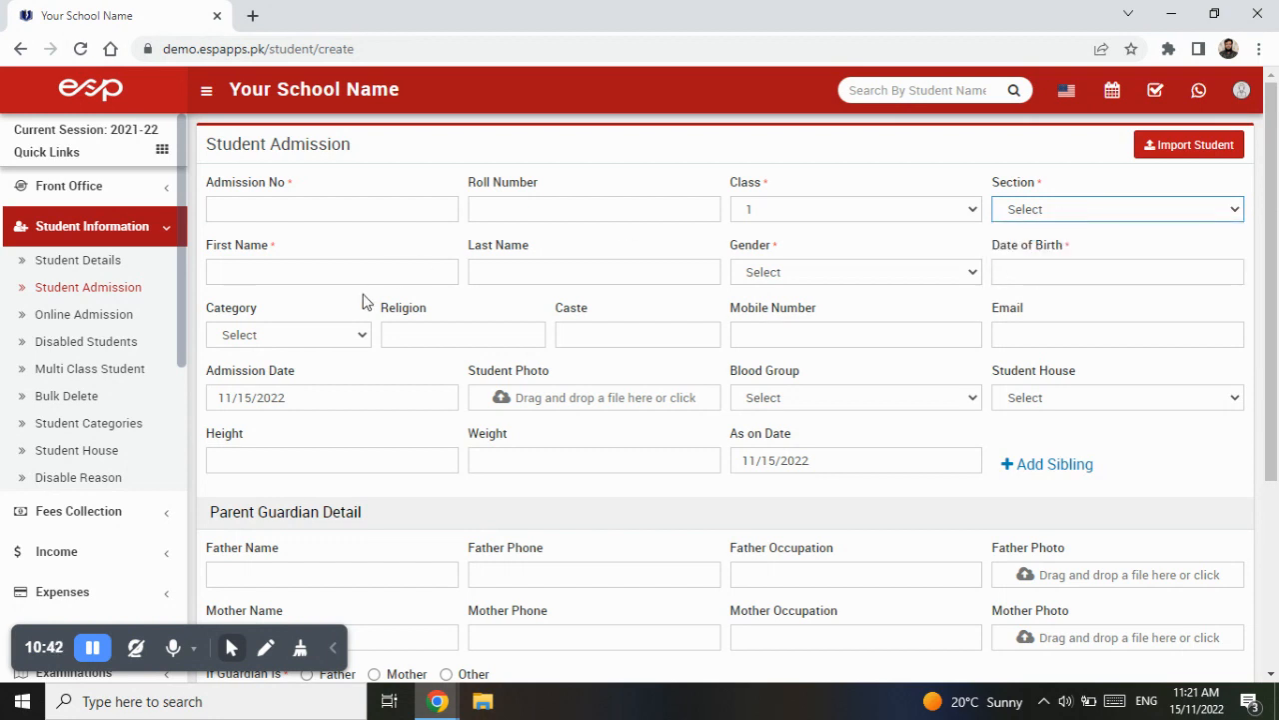
{"action": "left_click", "coordinate": [885, 277]}
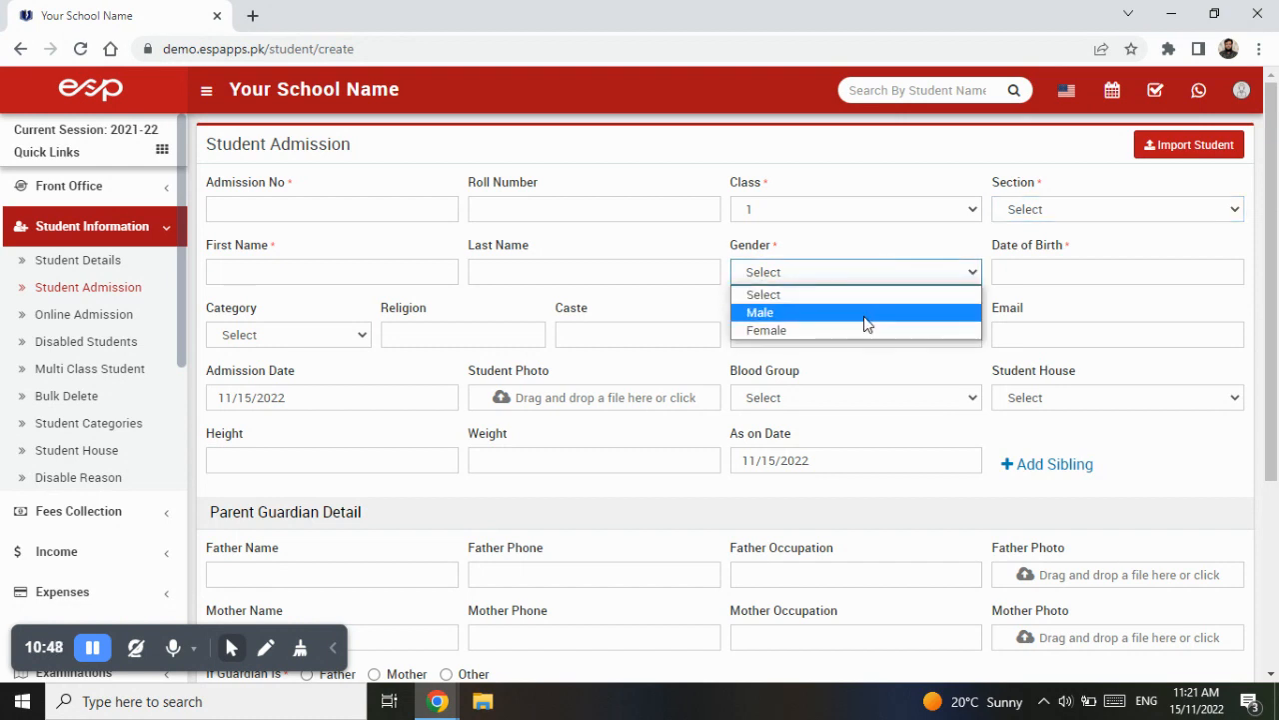
{"action": "left_click", "coordinate": [877, 254]}
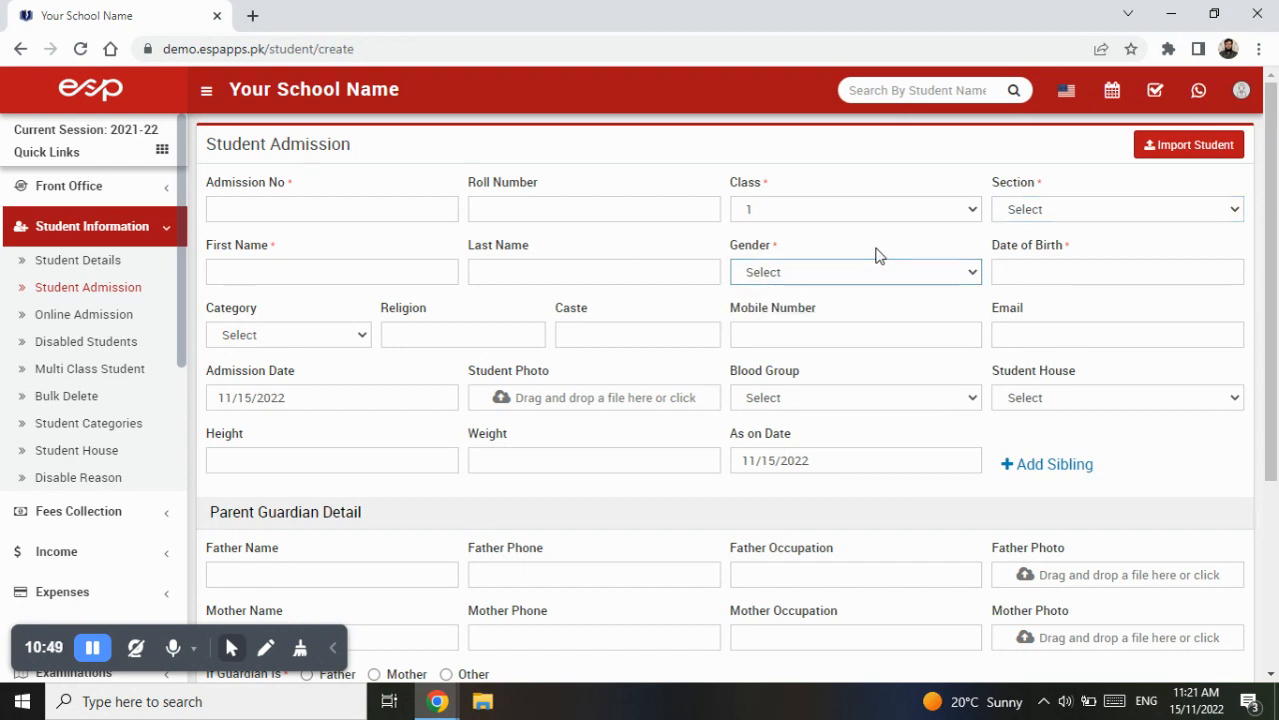
{"action": "left_click", "coordinate": [325, 343]}
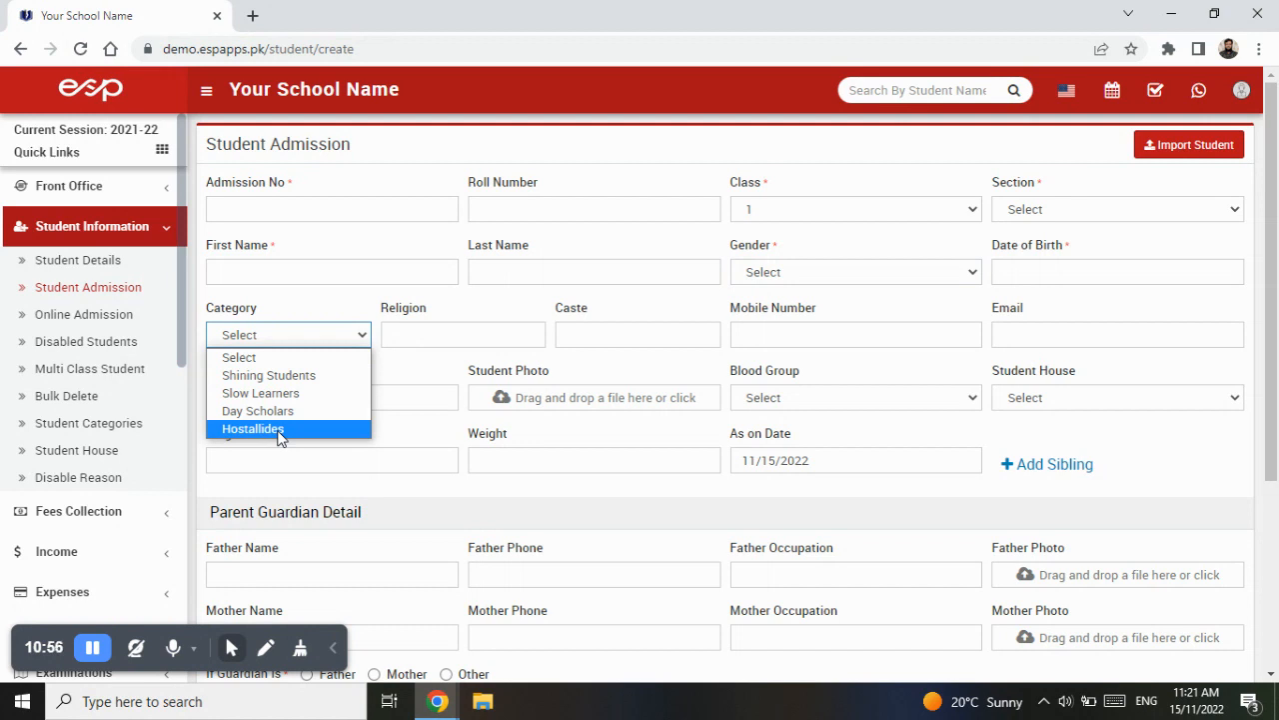
{"action": "left_click", "coordinate": [296, 335]}
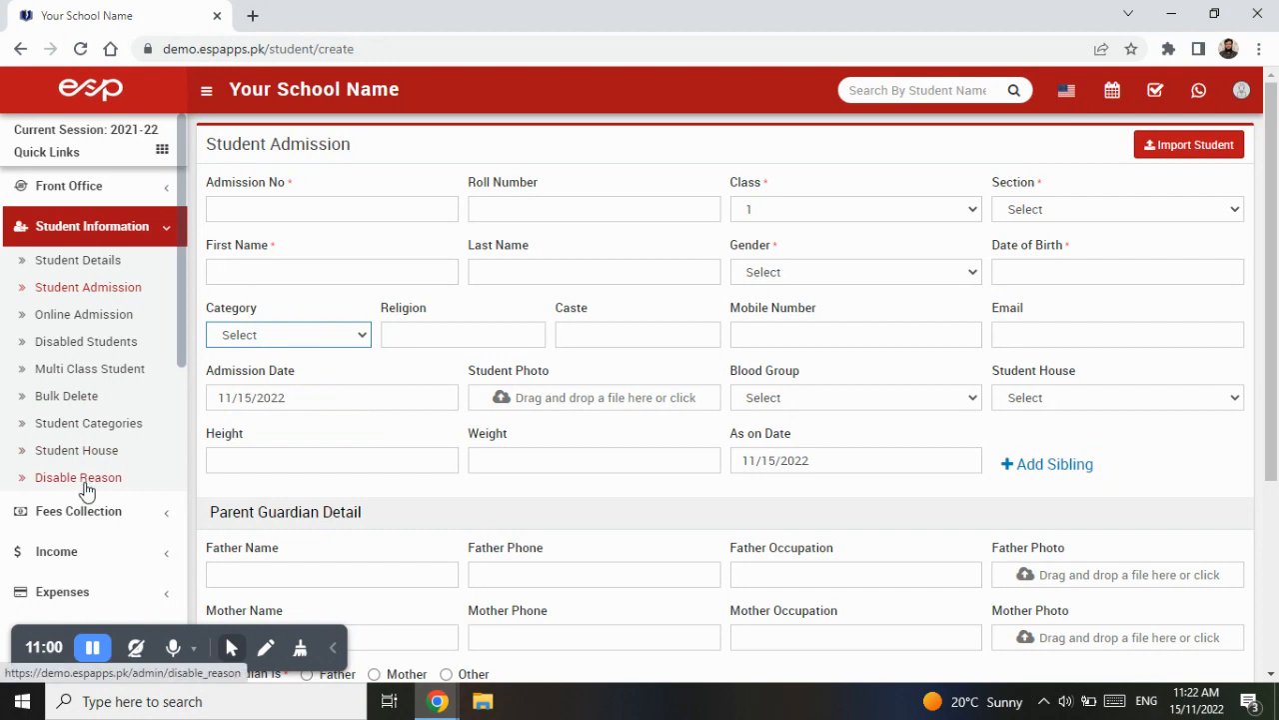
- View the list of student categories, then return to the Student Admission form
{"action": "left_click", "coordinate": [90, 429]}
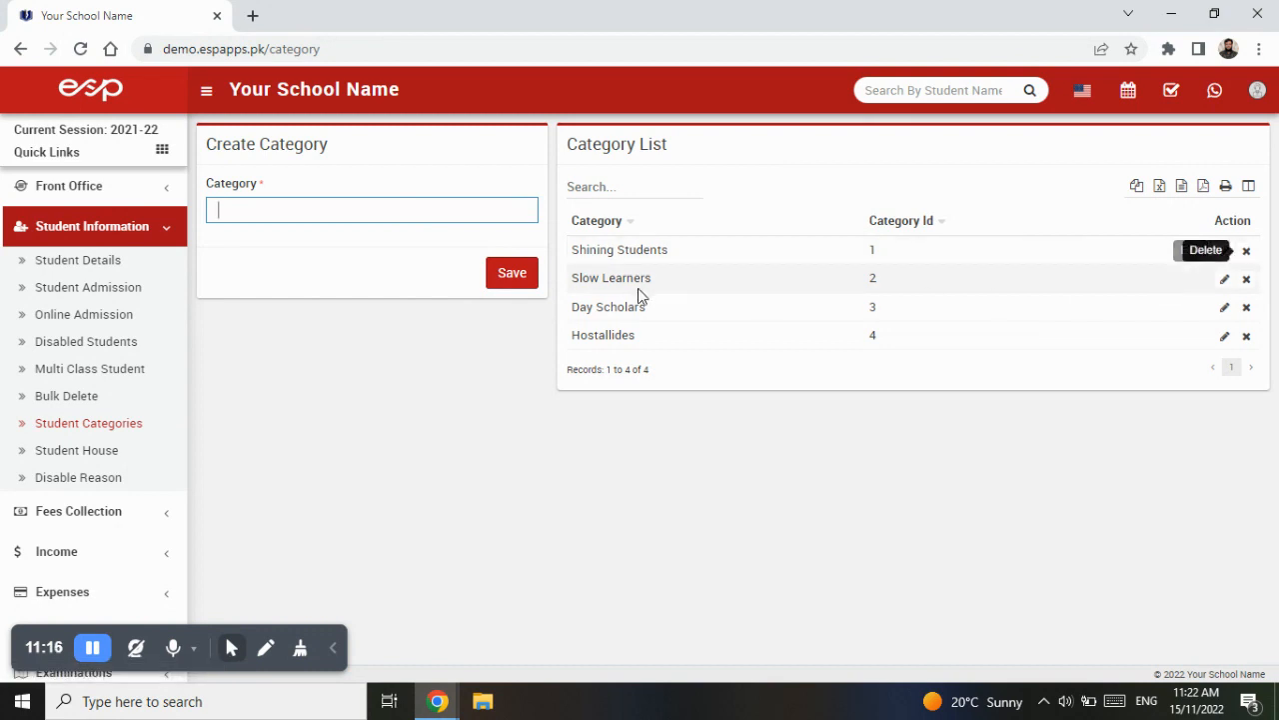
{"action": "left_click", "coordinate": [88, 287]}
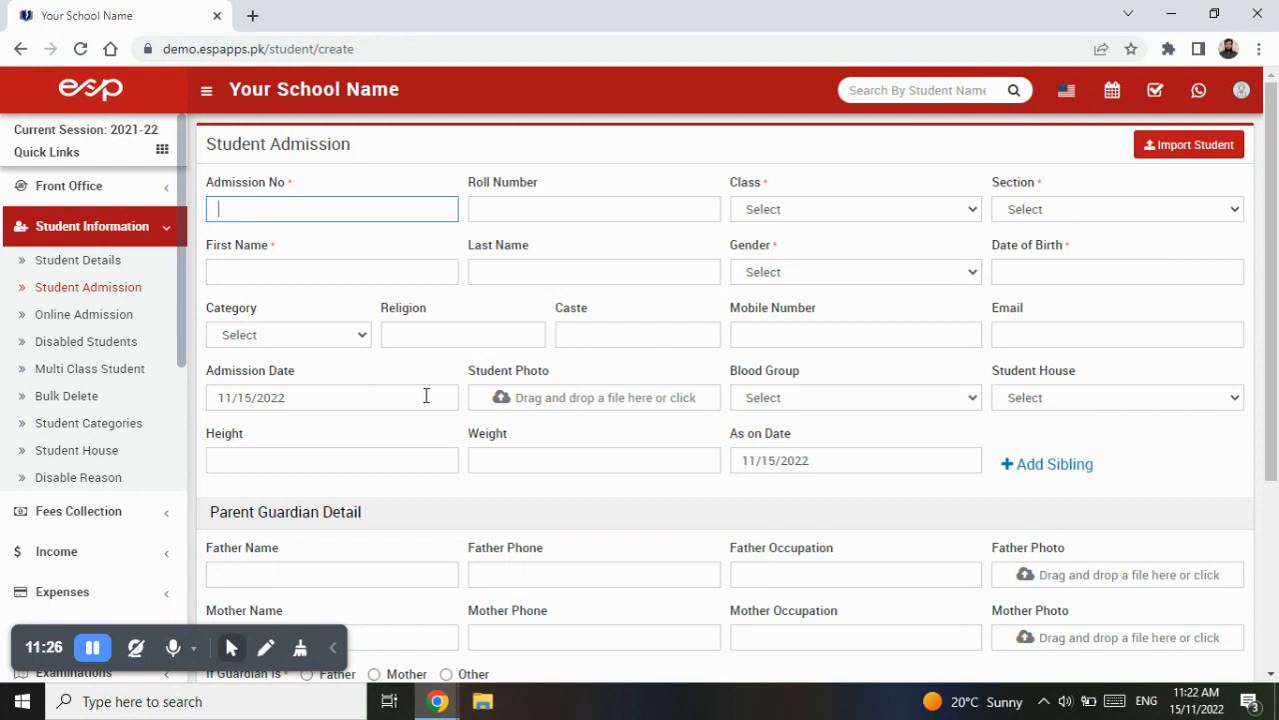
- Examine the blood group and student house options and the Student House list, then reopen Student Admission
{"action": "left_click", "coordinate": [793, 399]}
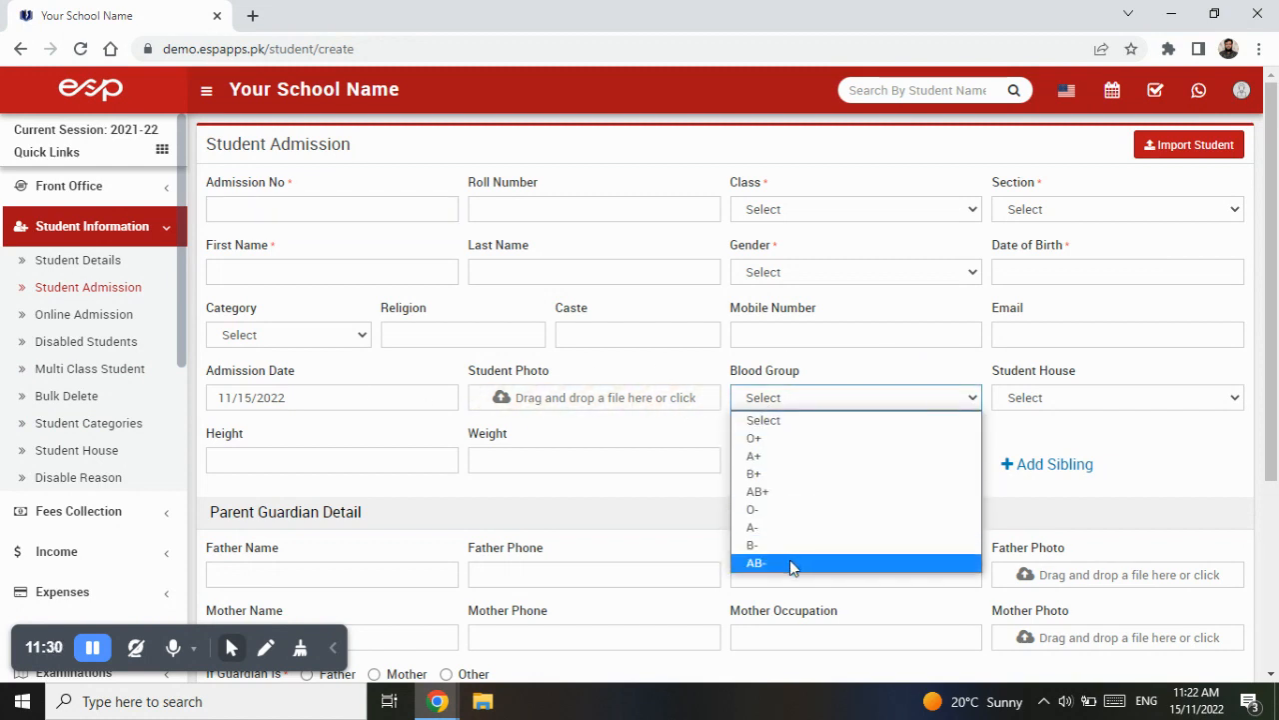
{"action": "left_click", "coordinate": [822, 402]}
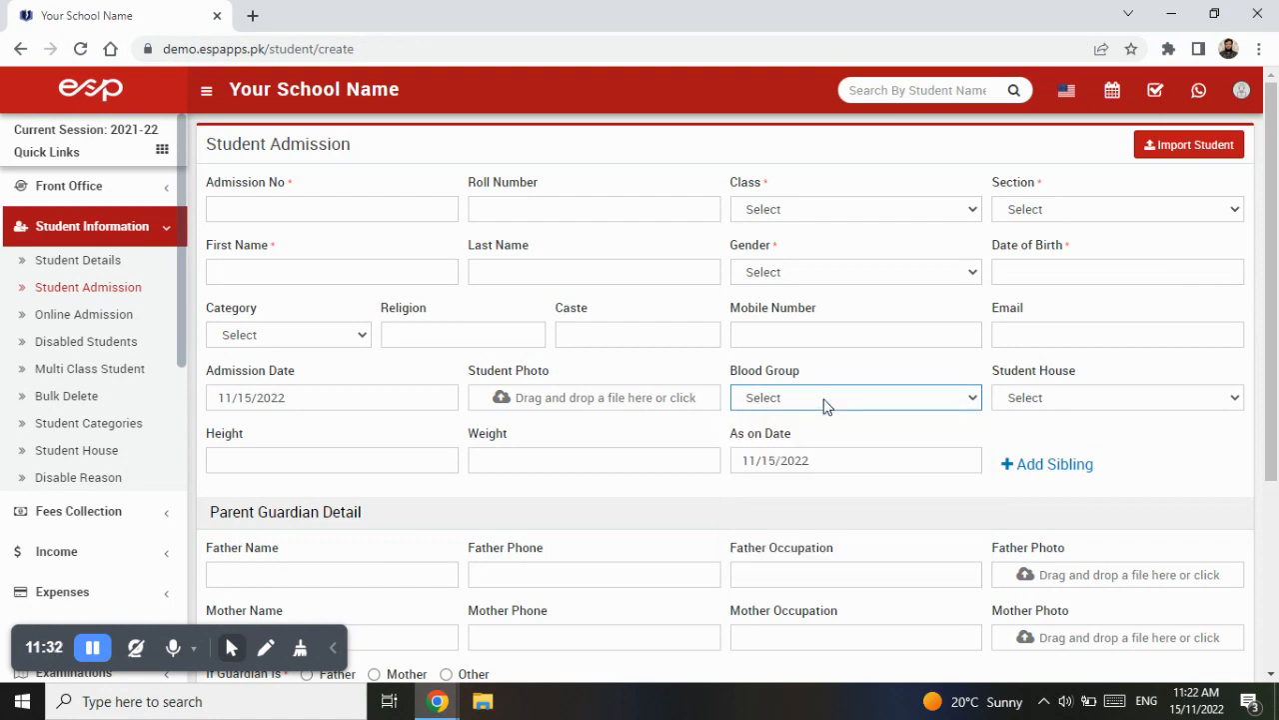
{"action": "left_click", "coordinate": [1135, 402]}
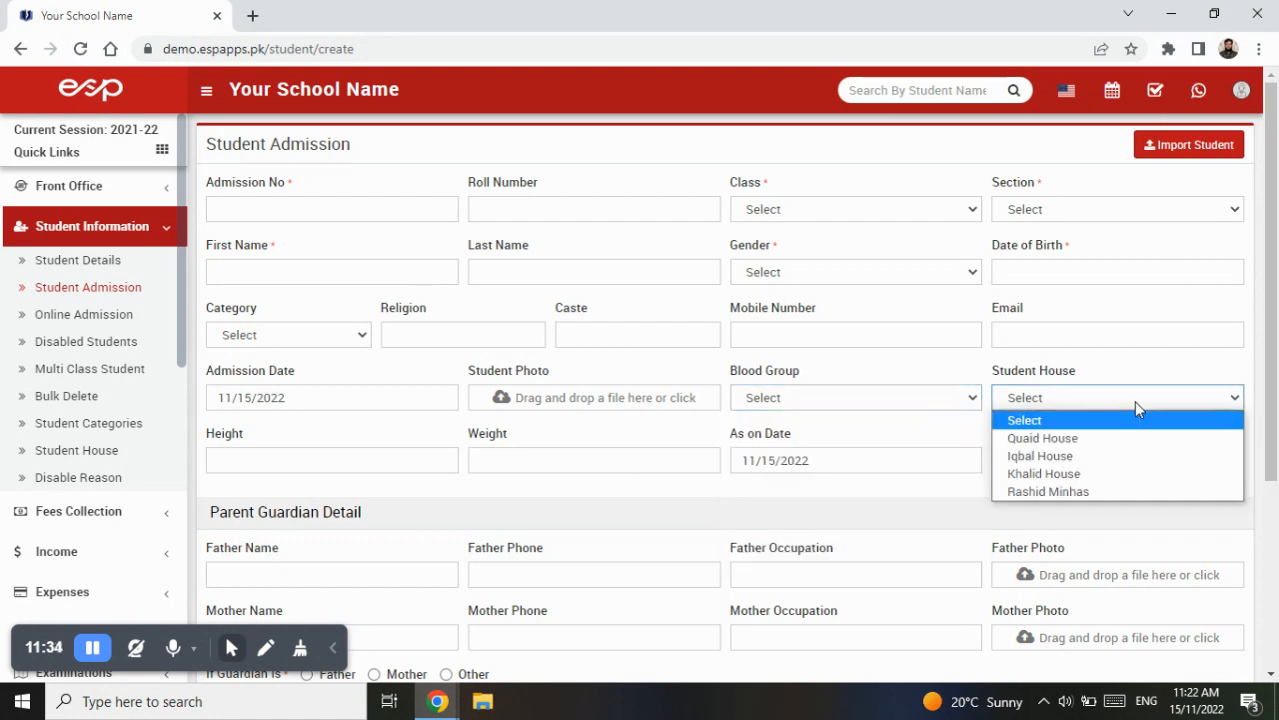
{"action": "left_click", "coordinate": [1138, 398]}
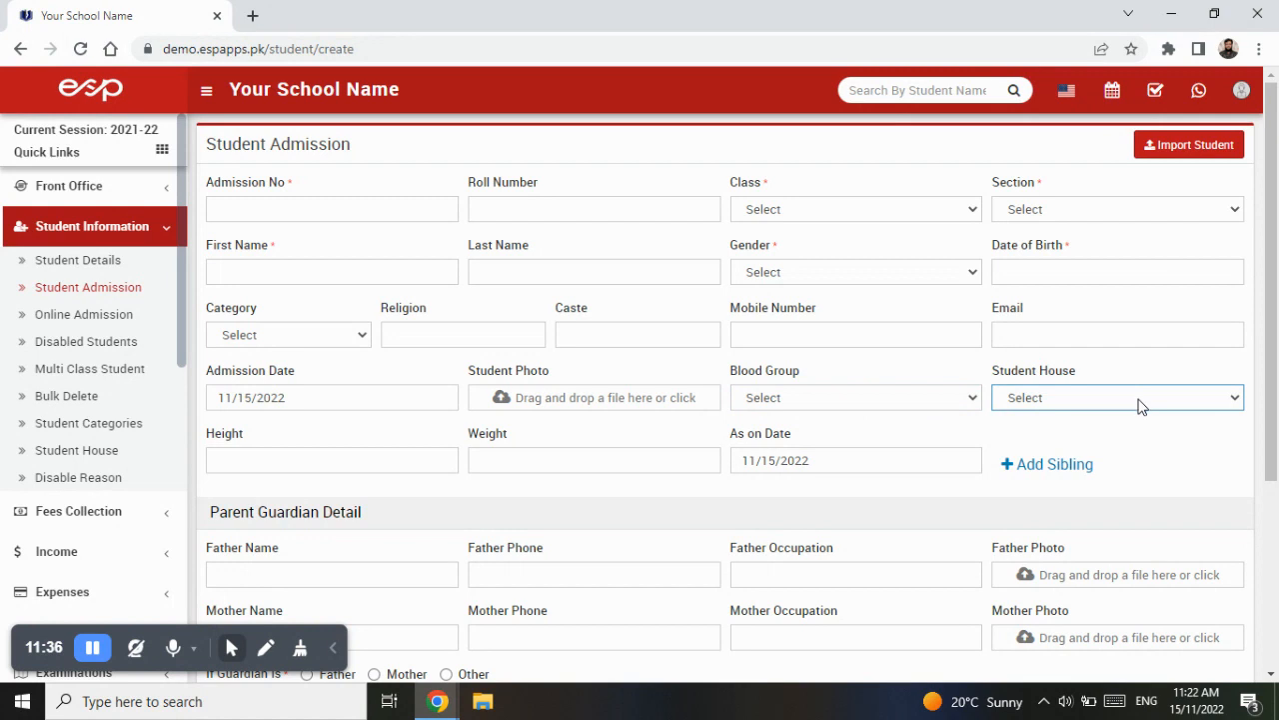
{"action": "left_click", "coordinate": [97, 459]}
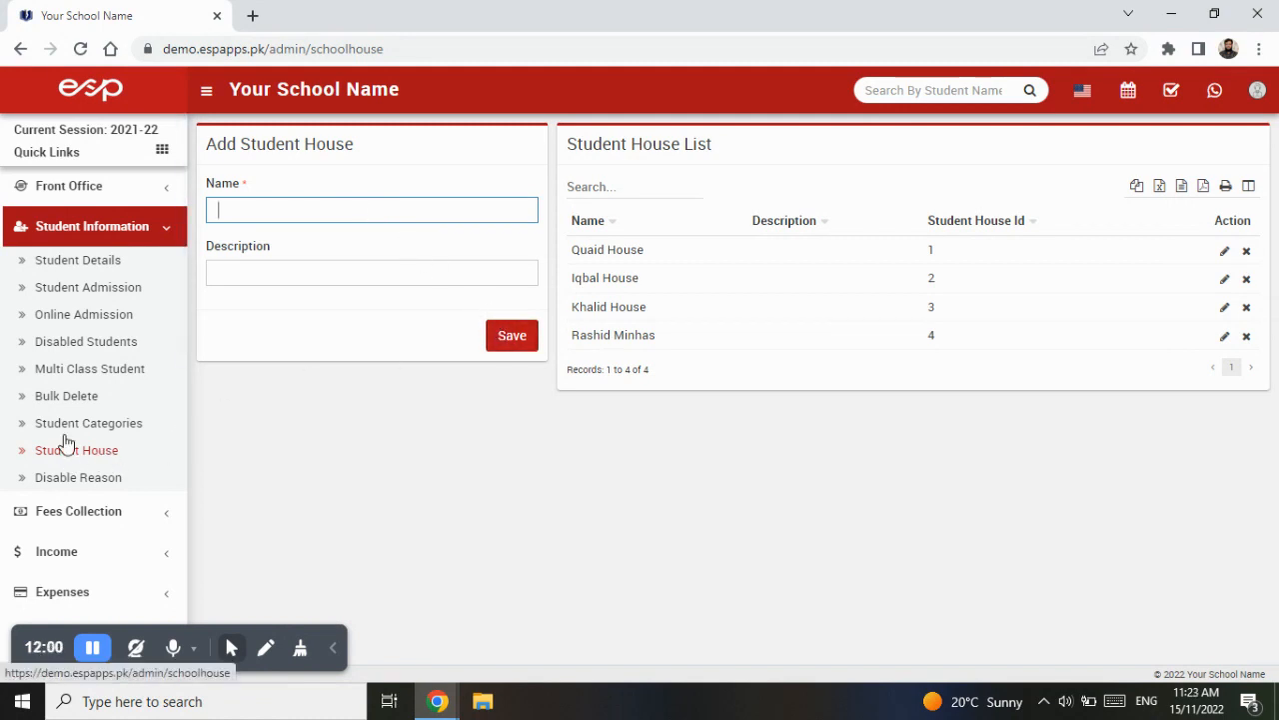
{"action": "left_click", "coordinate": [88, 287]}
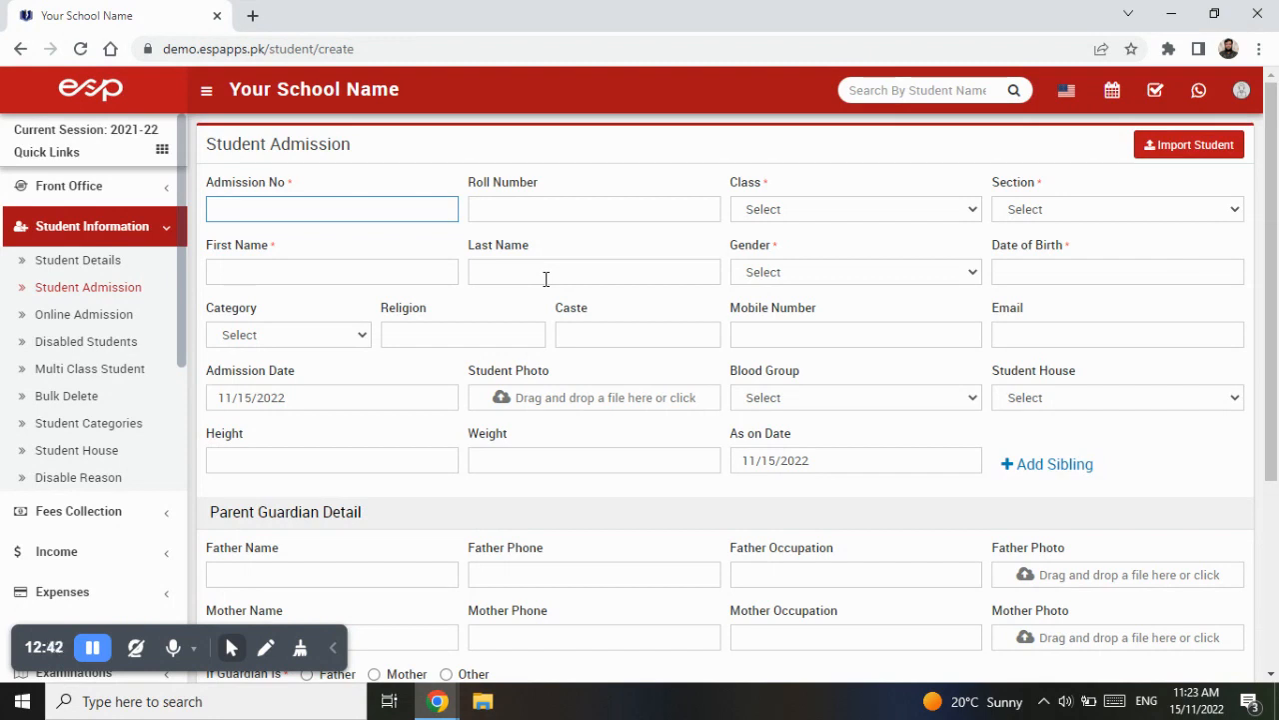
- Enter 1 as both the admission number and the roll number
{"action": "type", "text": "3423423"}
{"action": "key", "text": "BackSpace"}
{"action": "key", "text": "BackSpace"}
{"action": "key", "text": "BackSpace"}
{"action": "key", "text": "BackSpace"}
{"action": "key", "text": "BackSpace"}
{"action": "type", "text": "1"}
{"action": "key", "text": "Tab"}
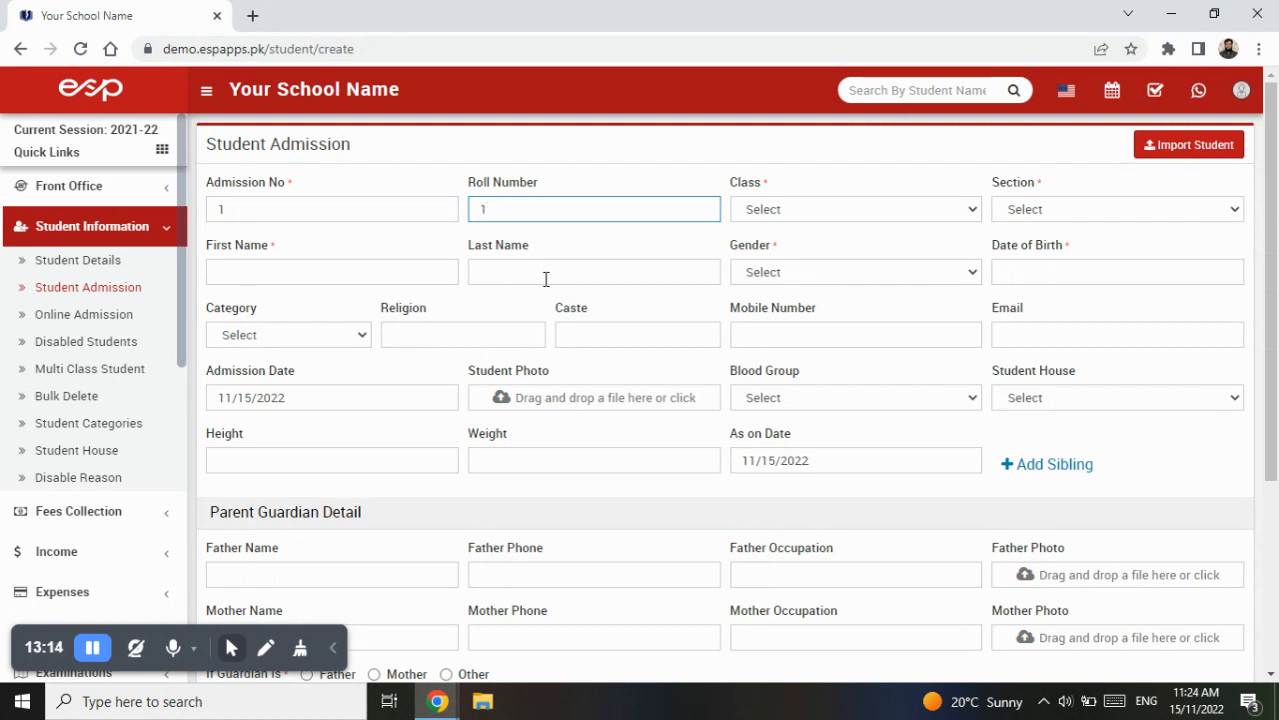
- Select class 1 and section Blue for the new student
{"action": "left_click", "coordinate": [805, 212]}
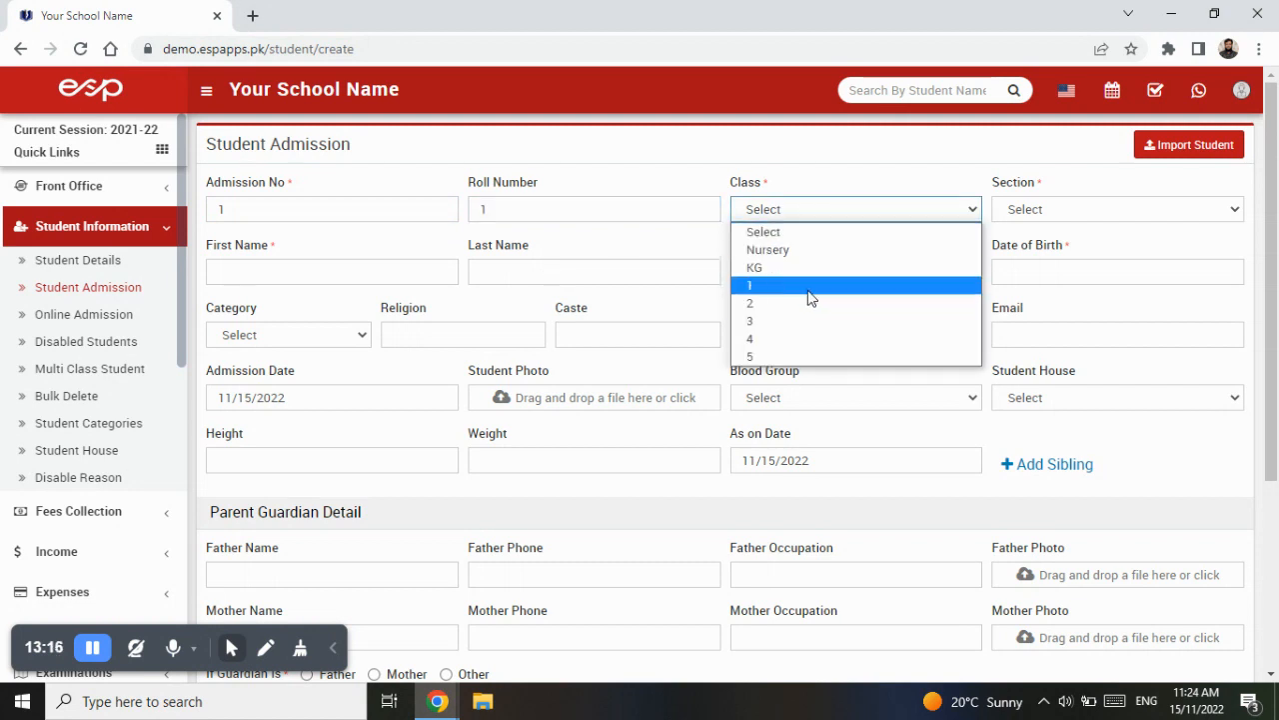
{"action": "left_click", "coordinate": [810, 295]}
{"action": "left_click", "coordinate": [1072, 213]}
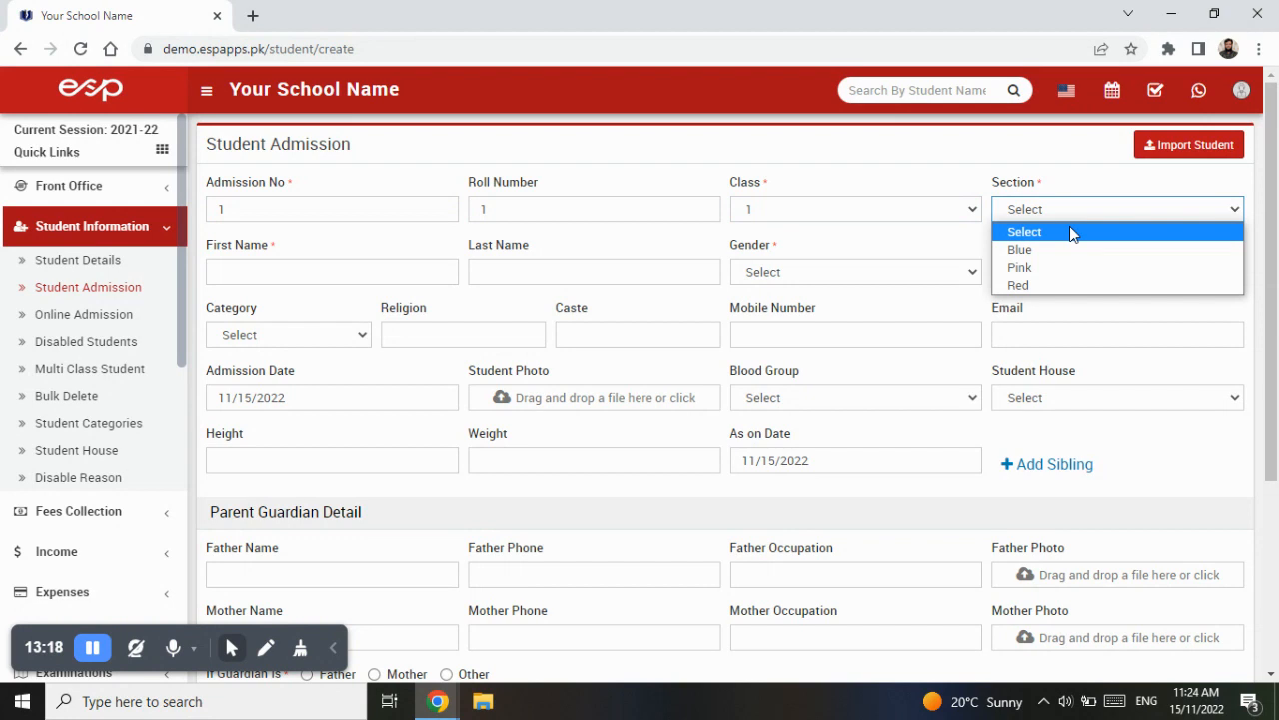
{"action": "left_click", "coordinate": [1072, 250]}
- Enter the student's first and last name and set the gender to Male
{"action": "left_click", "coordinate": [383, 280]}
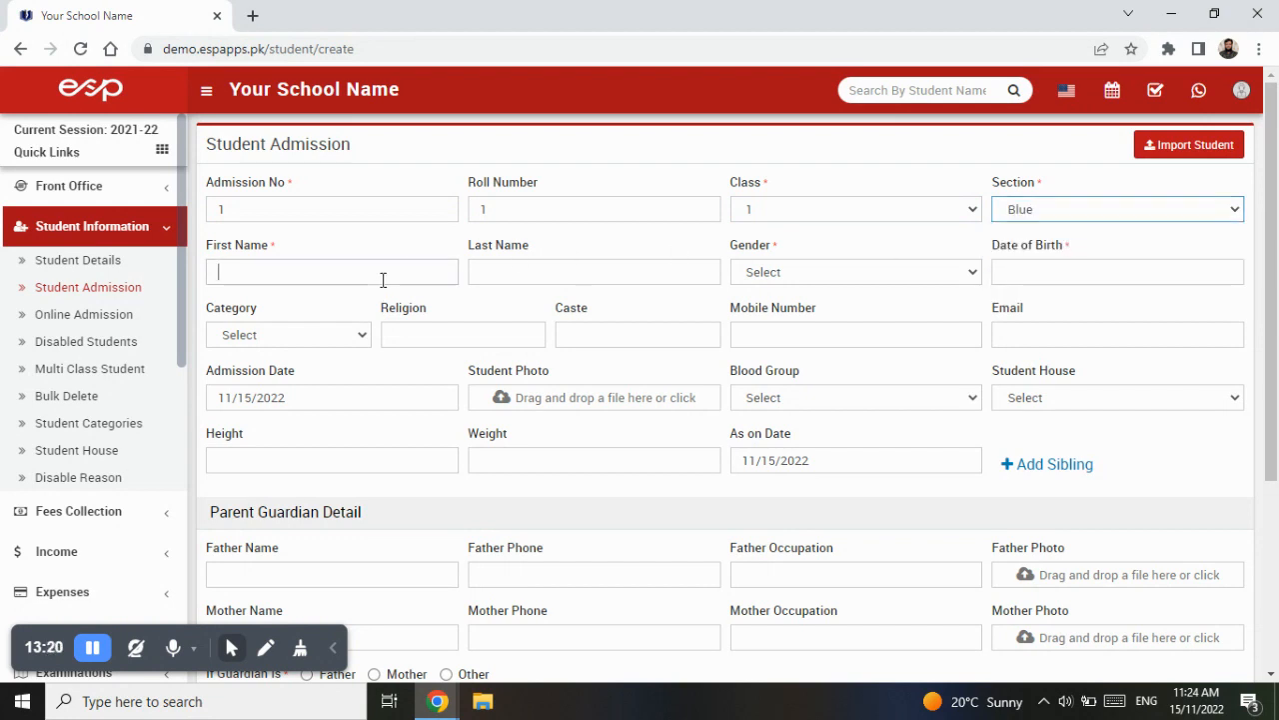
{"action": "key", "text": "Tab"}
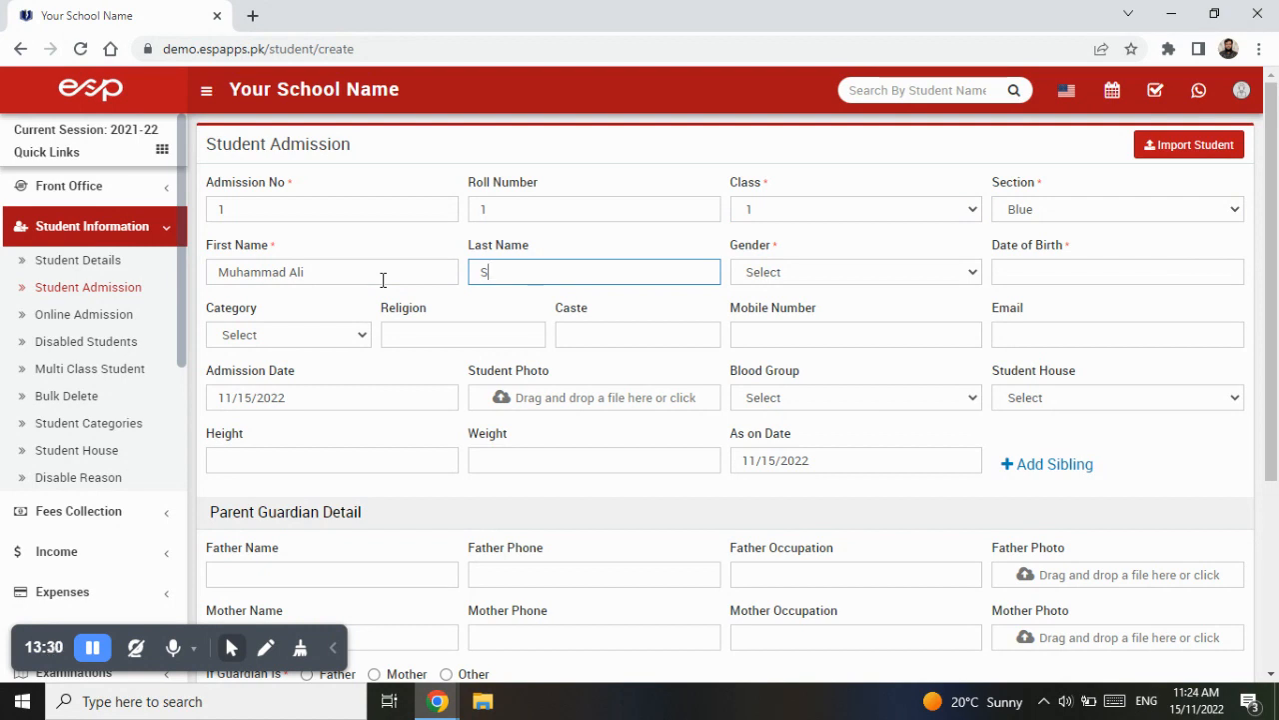
{"action": "type", "text": "hahid"}
{"action": "key", "text": "Tab"}
{"action": "key", "text": "m"}
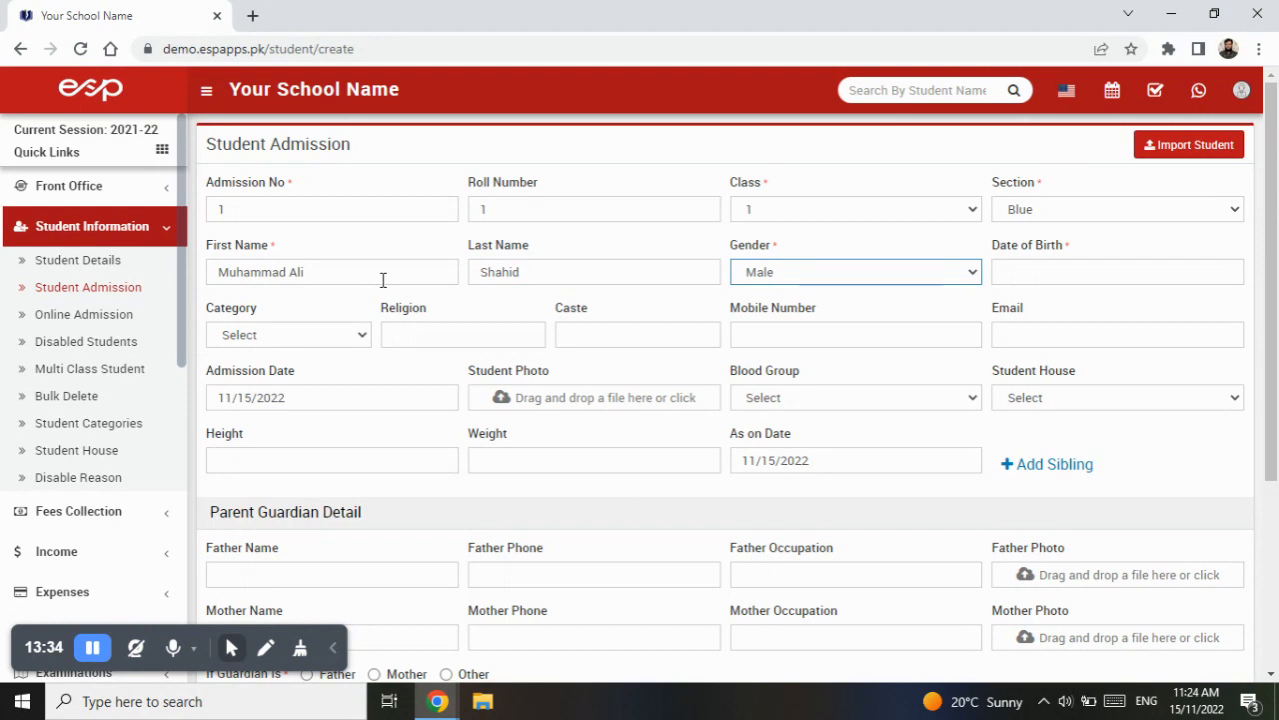
{"action": "key", "text": "Tab"}
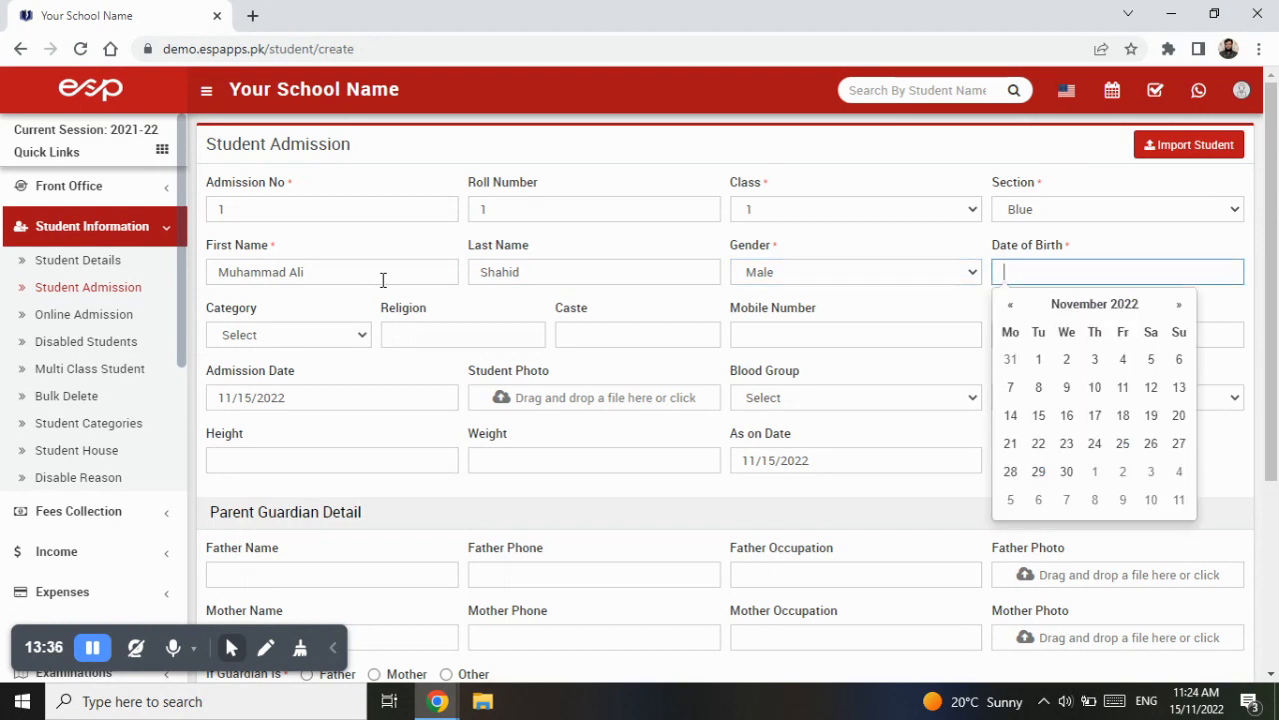
- Set the student's date of birth using the calendar picker
{"action": "left_click", "coordinate": [1115, 304]}
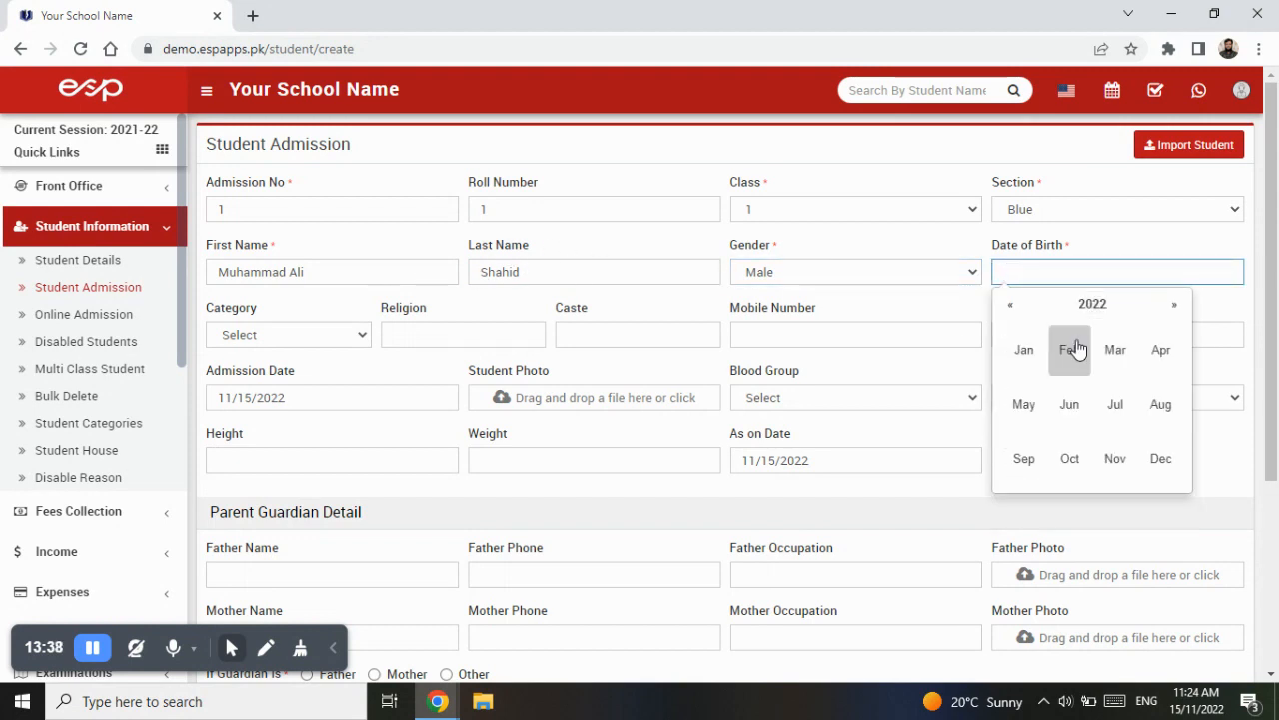
{"action": "left_click", "coordinate": [1108, 306]}
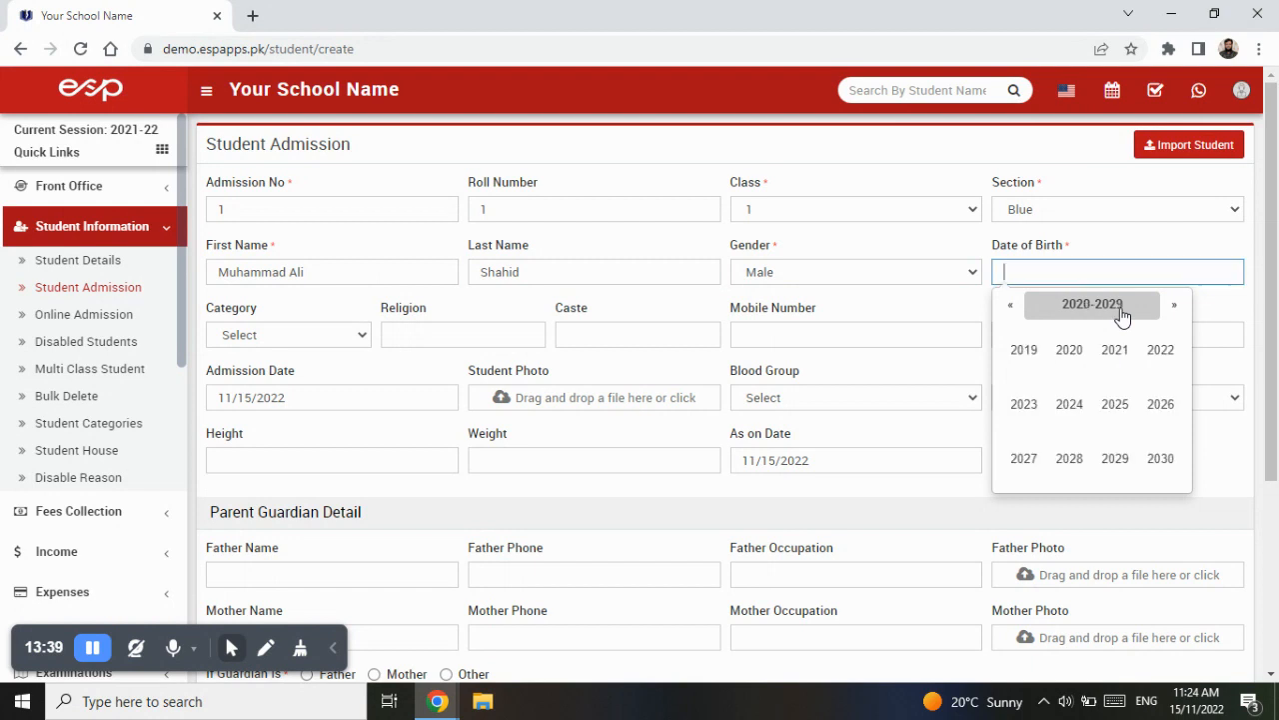
{"action": "left_click", "coordinate": [1088, 258]}
{"action": "left_click", "coordinate": [1085, 270]}
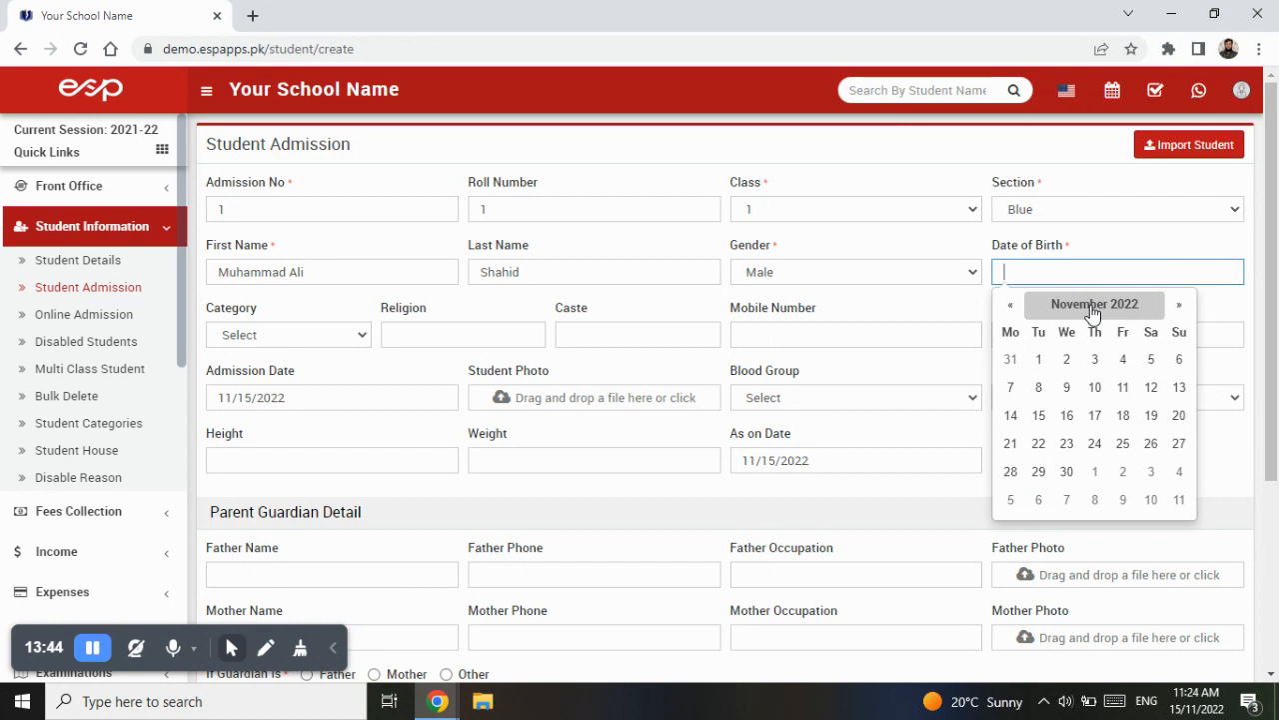
{"action": "left_click", "coordinate": [1096, 310]}
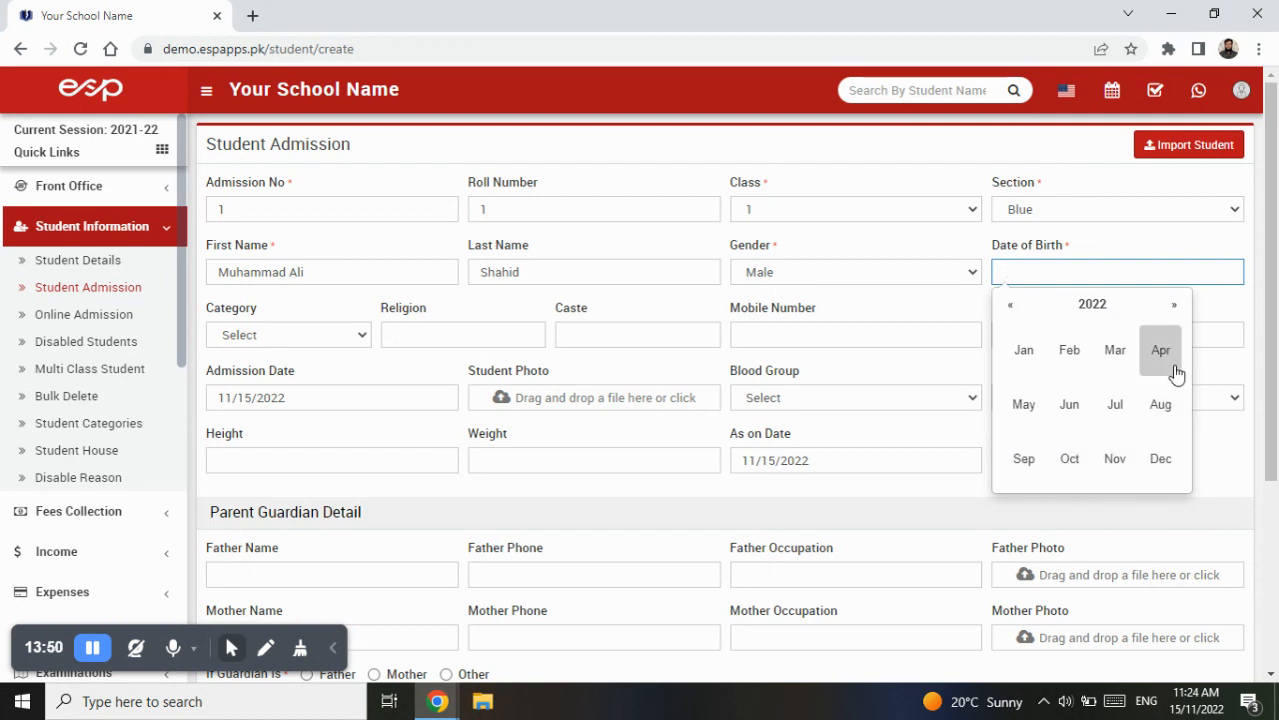
{"action": "left_click", "coordinate": [1093, 305]}
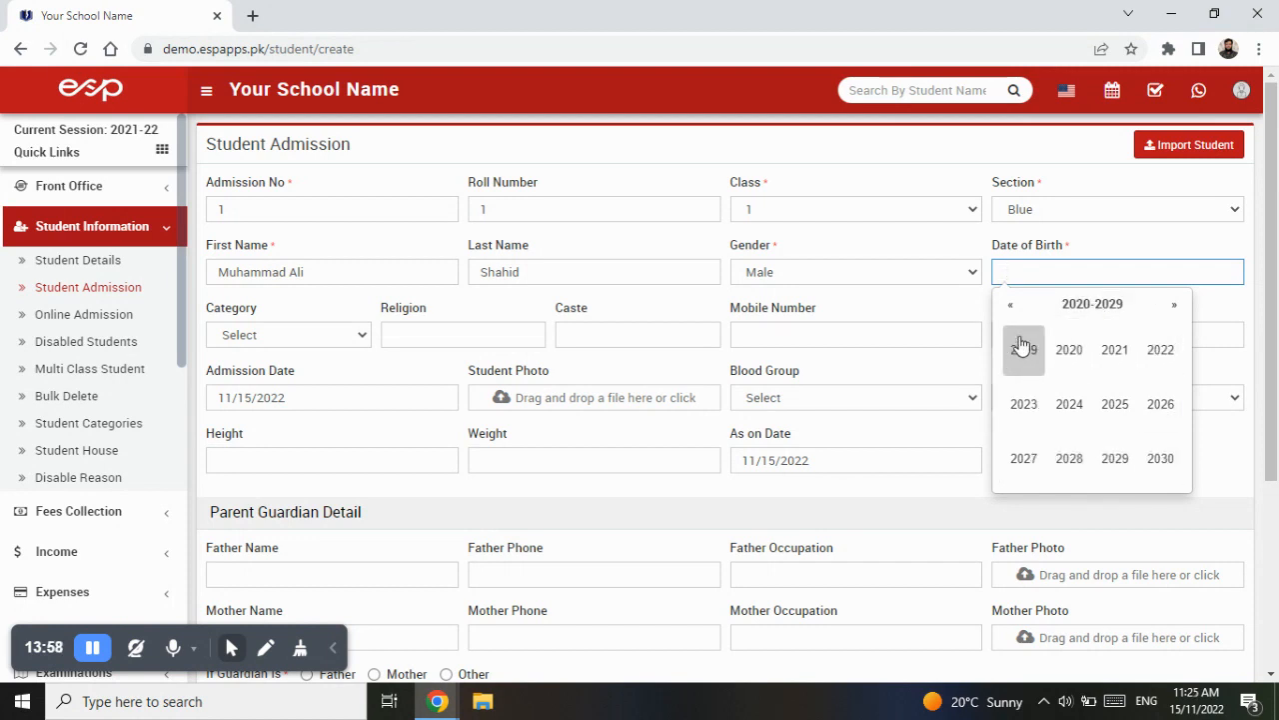
{"action": "left_click", "coordinate": [1013, 306]}
{"action": "left_click", "coordinate": [1012, 306]}
{"action": "left_click", "coordinate": [1175, 306]}
{"action": "left_click", "coordinate": [1175, 306]}
{"action": "left_click", "coordinate": [1011, 305]}
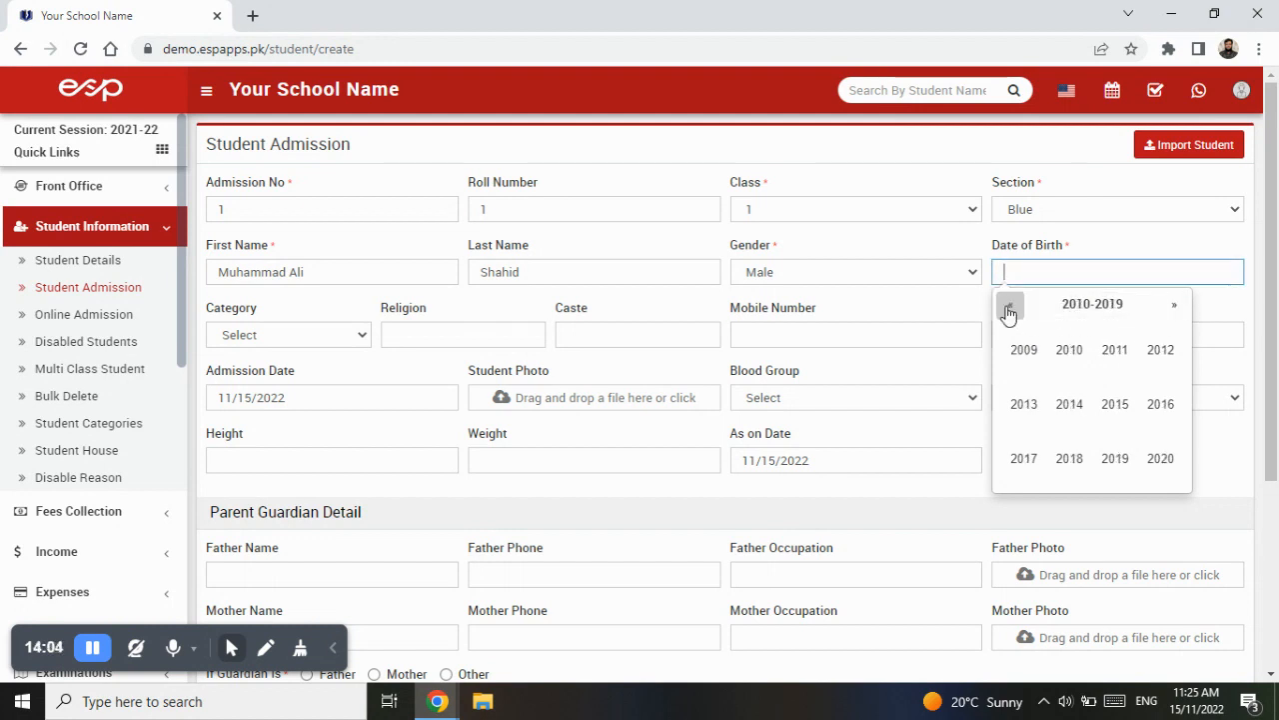
{"action": "left_click", "coordinate": [1079, 362]}
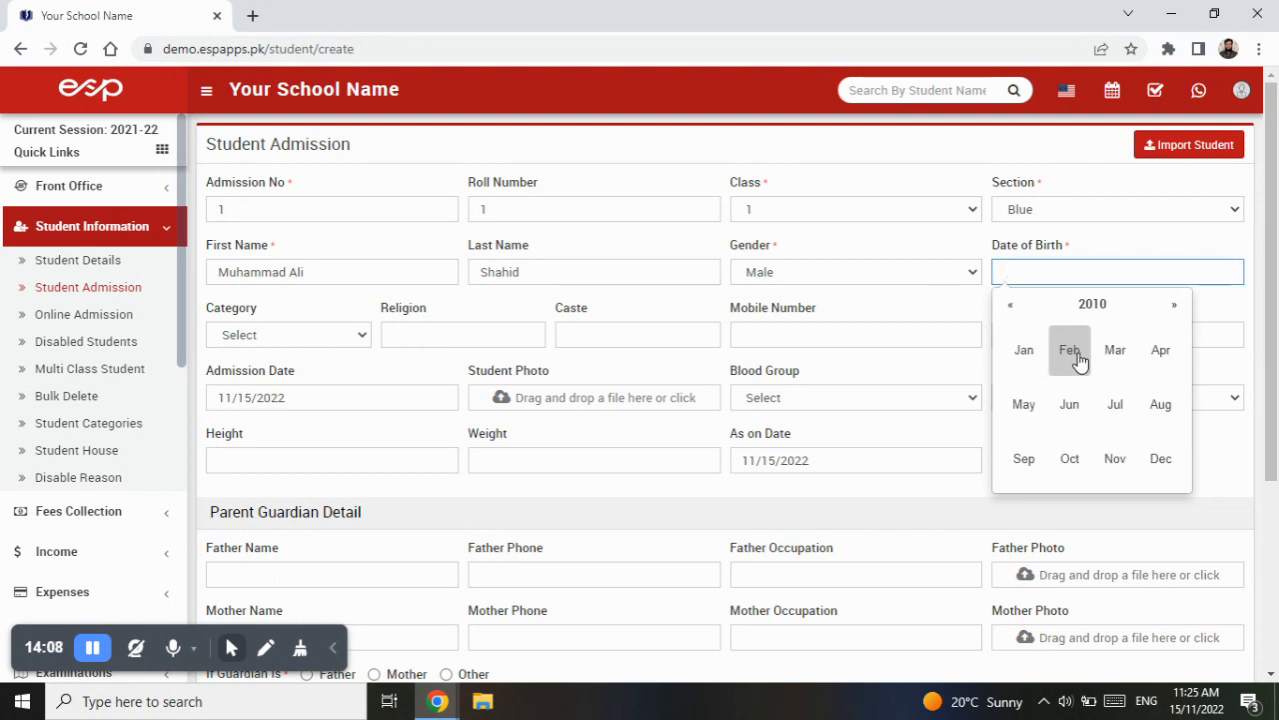
{"action": "left_click", "coordinate": [1024, 352]}
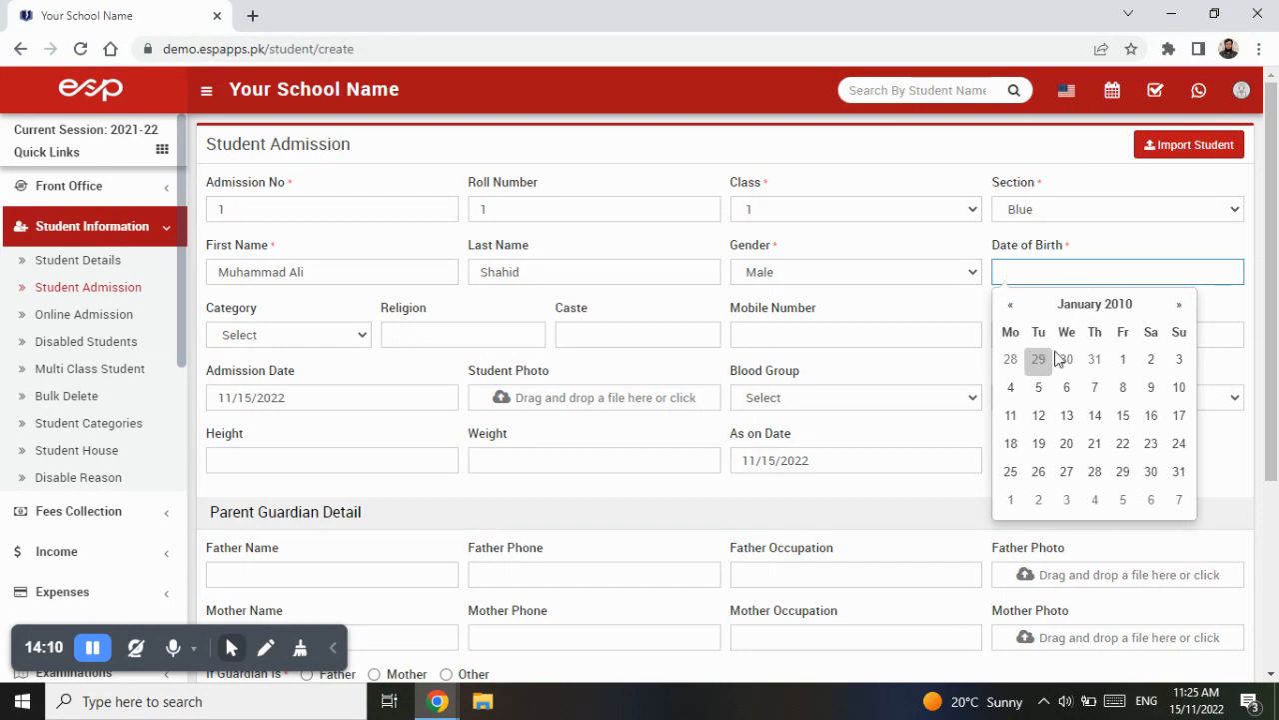
{"action": "left_click", "coordinate": [1123, 359]}
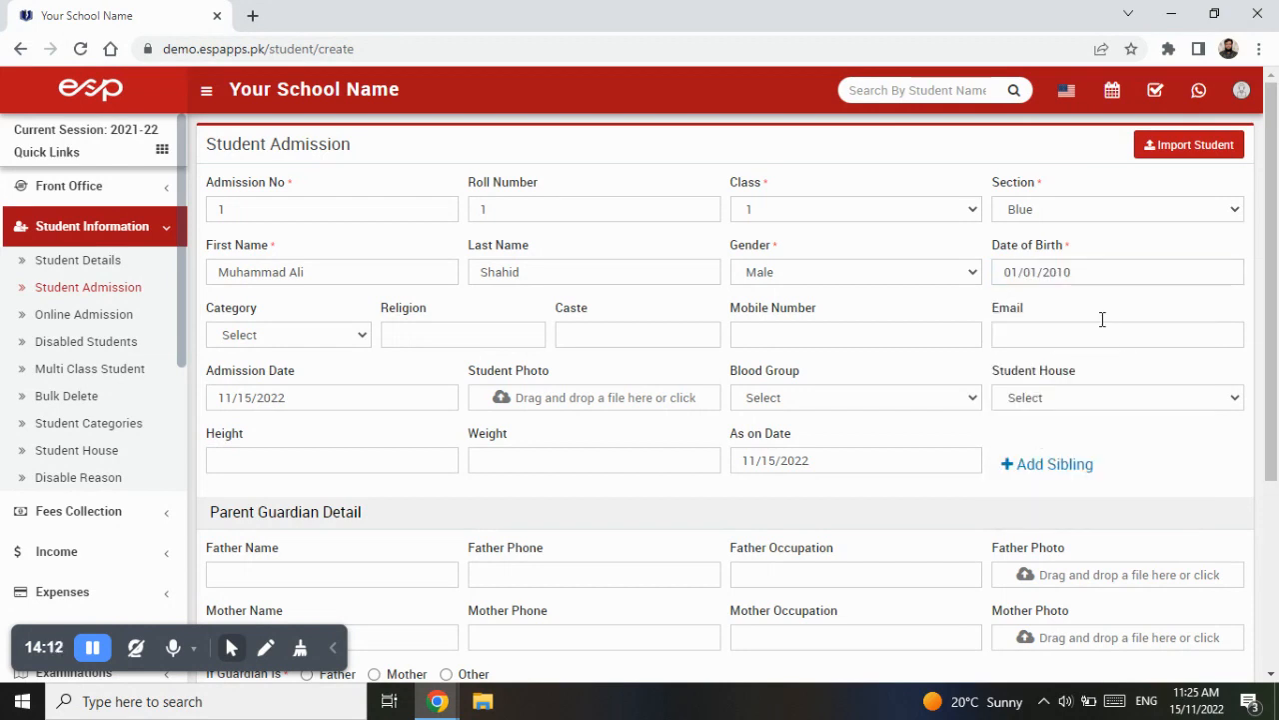
- Set the student's category to Day Scholars and the religion to Islam
{"action": "left_click", "coordinate": [319, 333]}
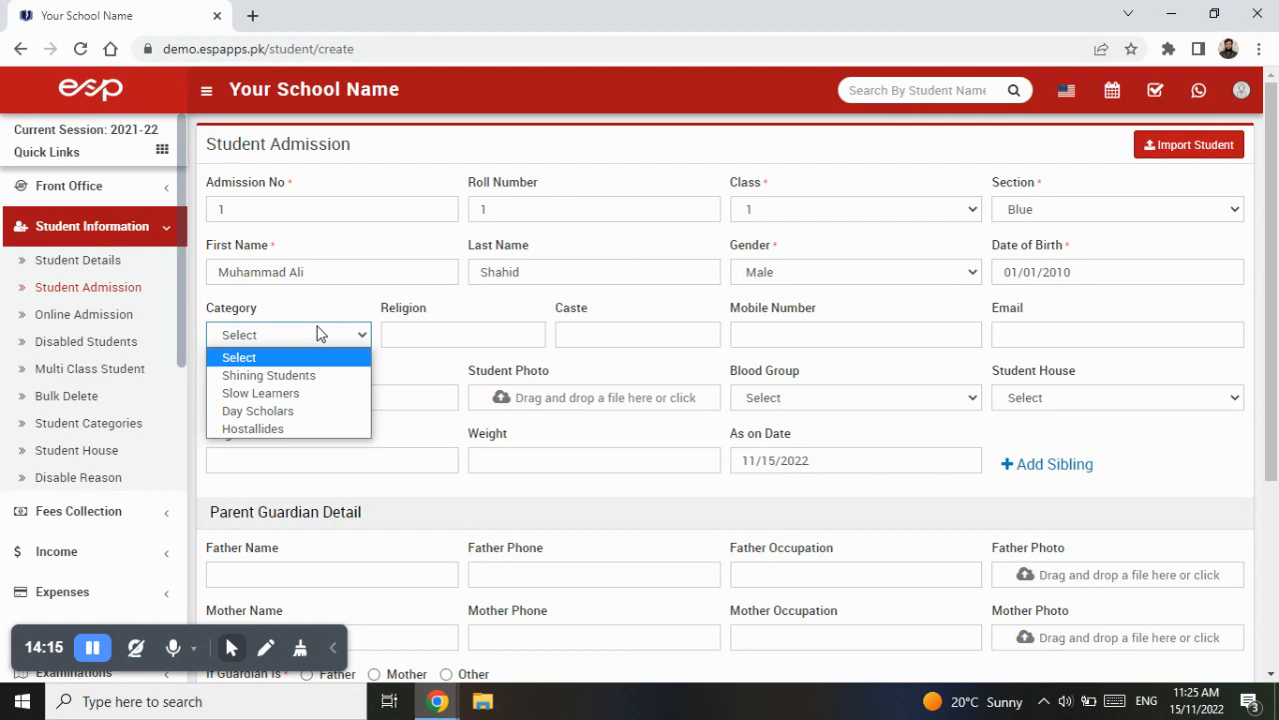
{"action": "left_click", "coordinate": [336, 418]}
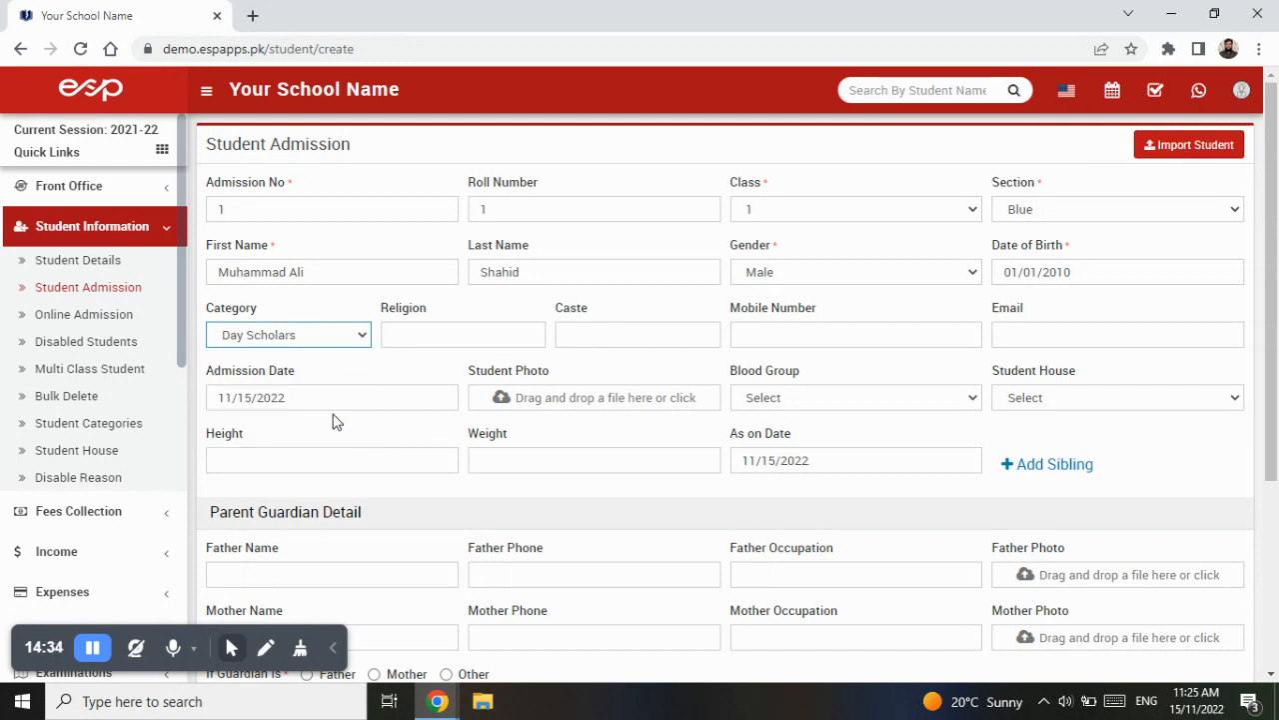
{"action": "left_click", "coordinate": [420, 335]}
{"action": "type", "text": "Islam"}
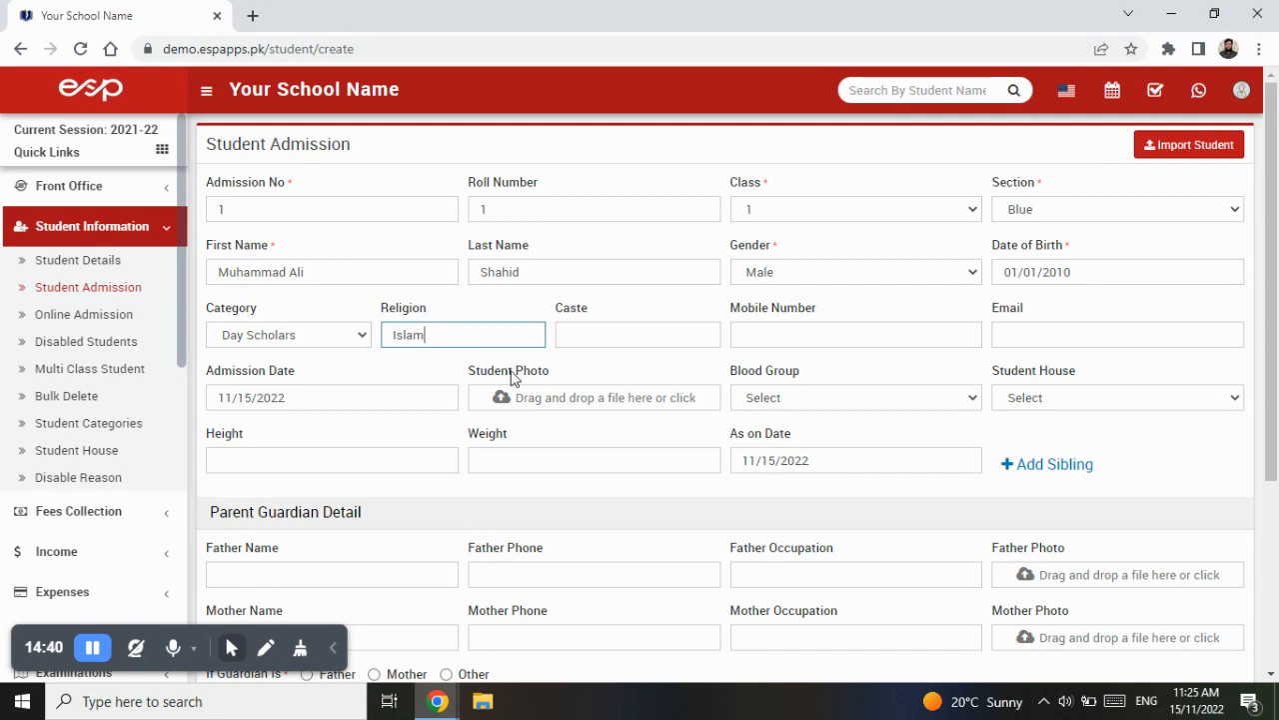
- Enter Malik as the caste and fill in the student's mobile number
{"action": "left_click", "coordinate": [612, 338]}
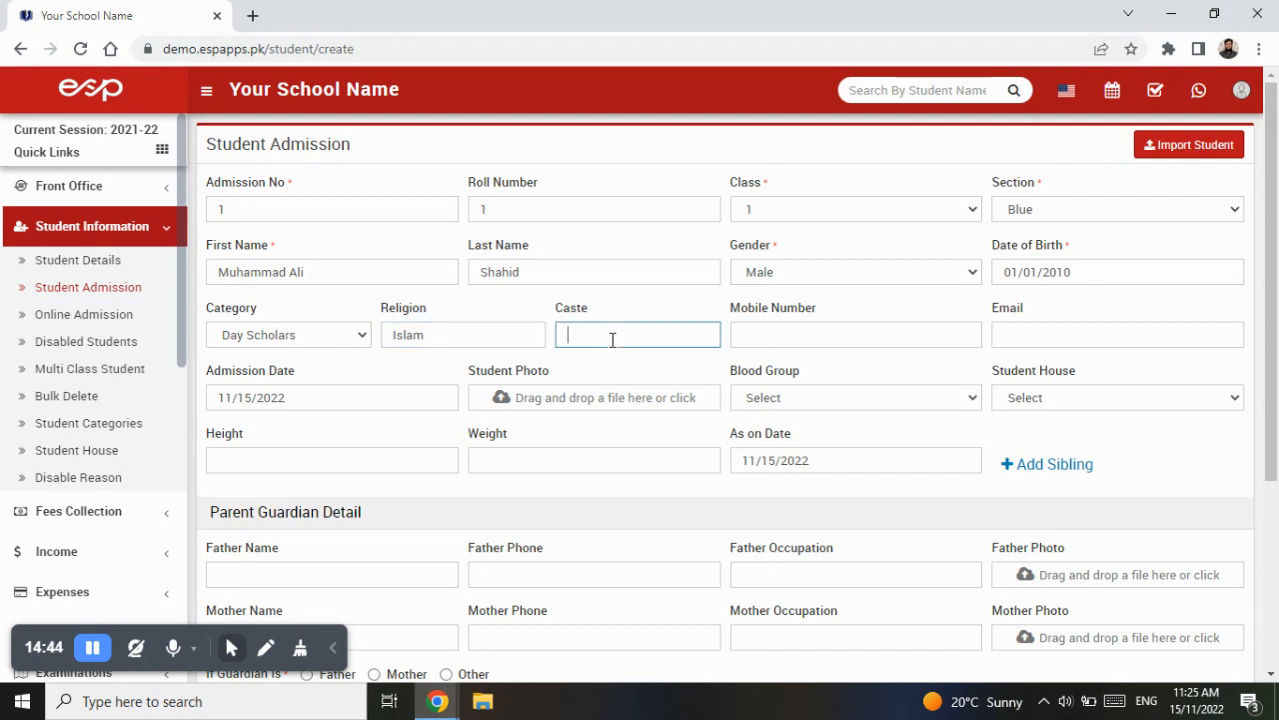
{"action": "type", "text": "Malik"}
{"action": "left_click", "coordinate": [764, 336]}
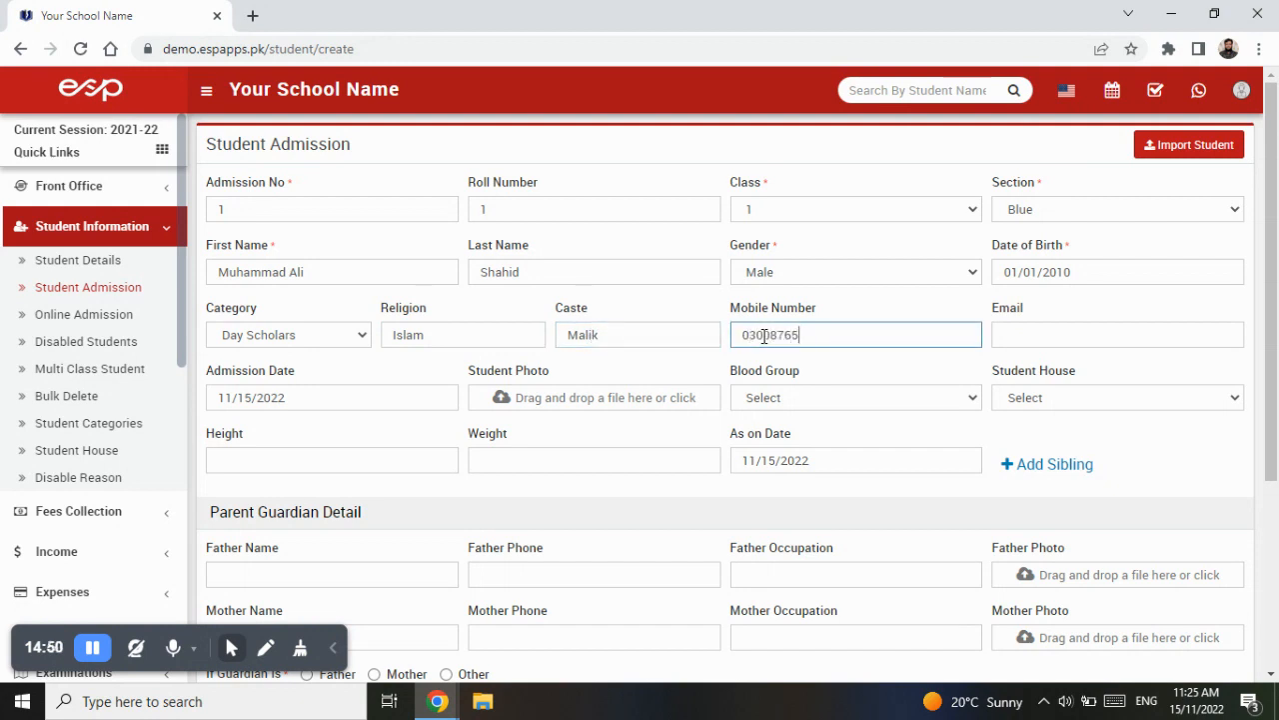
- Fill in the student's e-mail address
{"action": "left_click", "coordinate": [1026, 334]}
{"action": "type", "text": "abc@gmail.com"}
{"action": "key", "text": "Tab"}
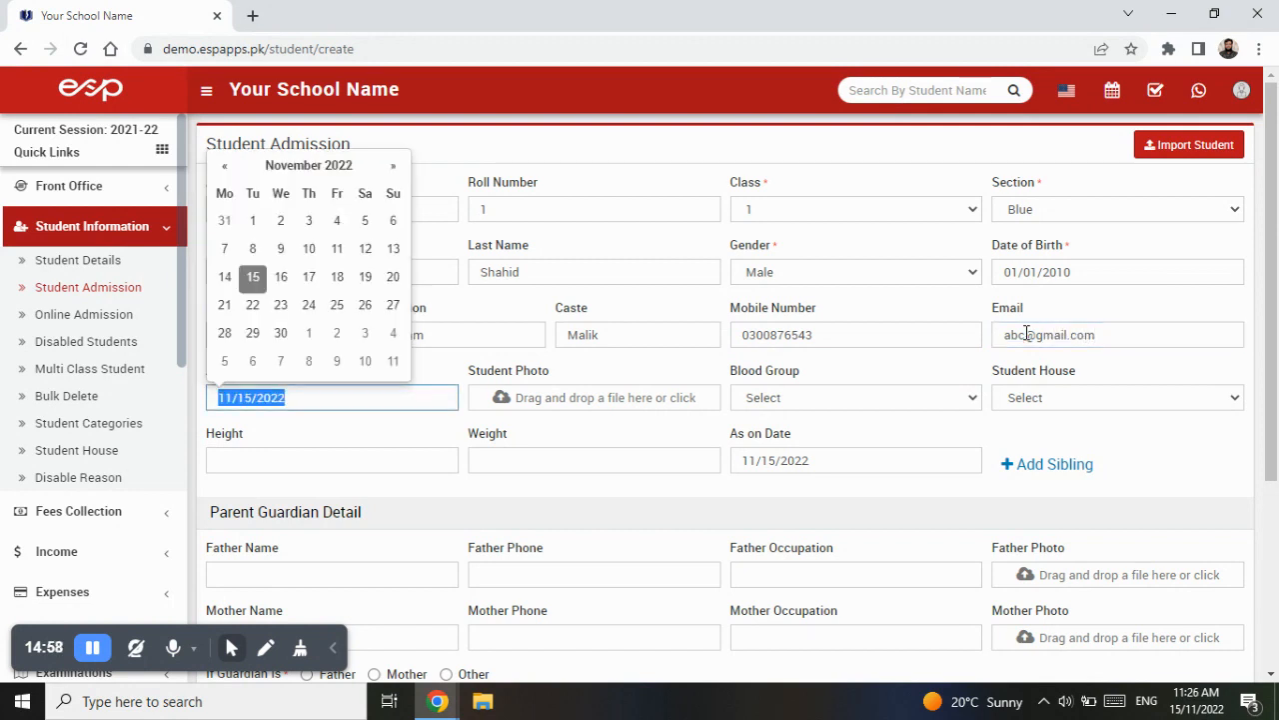
- Upload system development.jpg from the Downloads folder as the student photo
{"action": "left_click", "coordinate": [621, 400]}
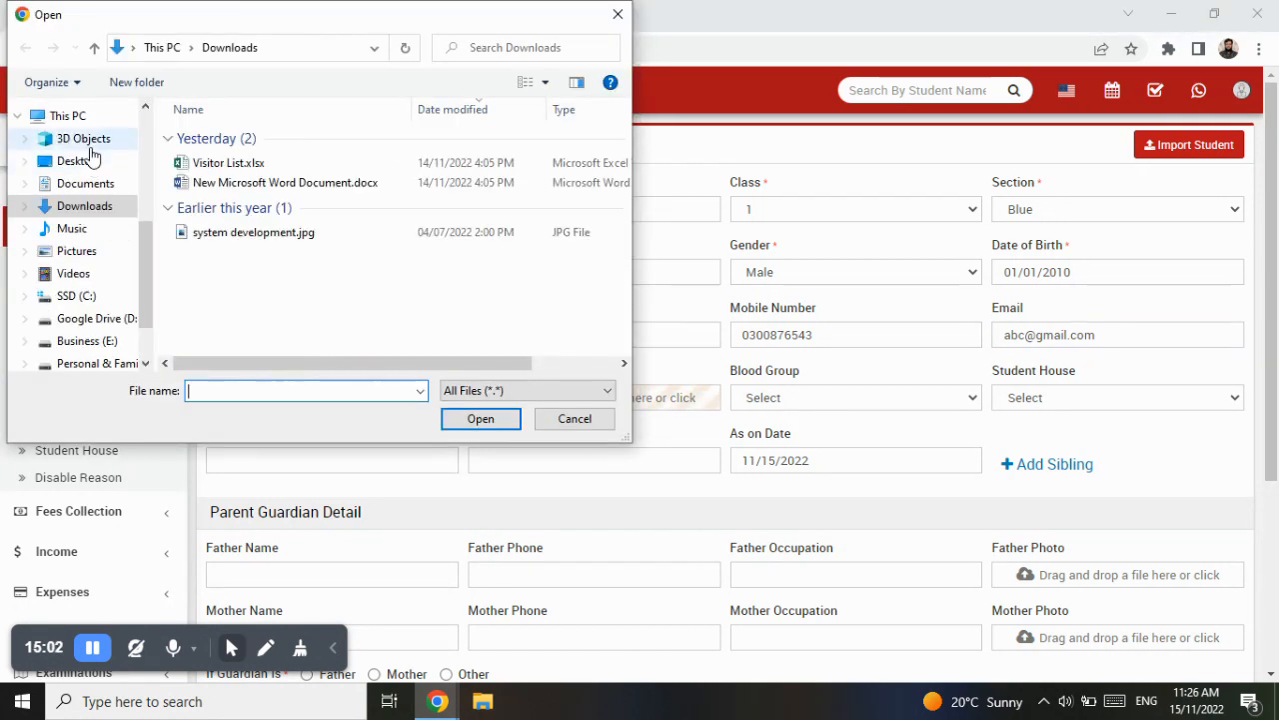
{"action": "left_click", "coordinate": [91, 163]}
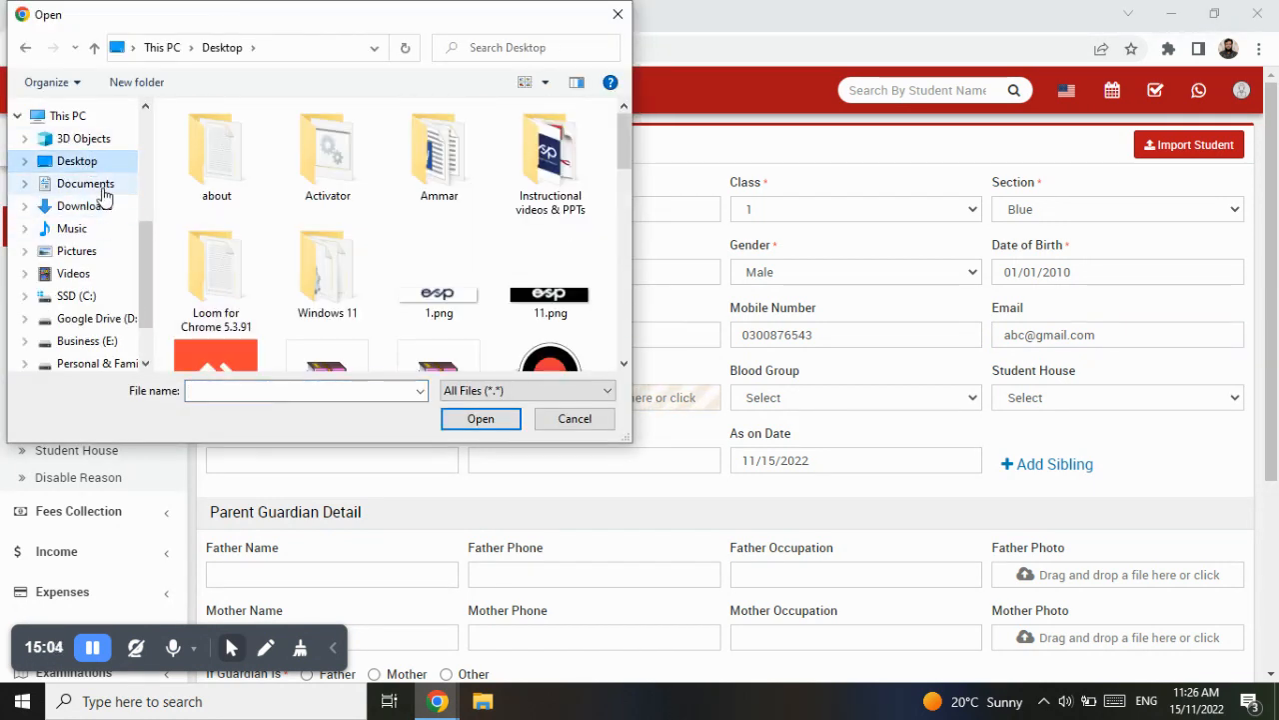
{"action": "left_click", "coordinate": [85, 207]}
{"action": "left_click", "coordinate": [250, 234]}
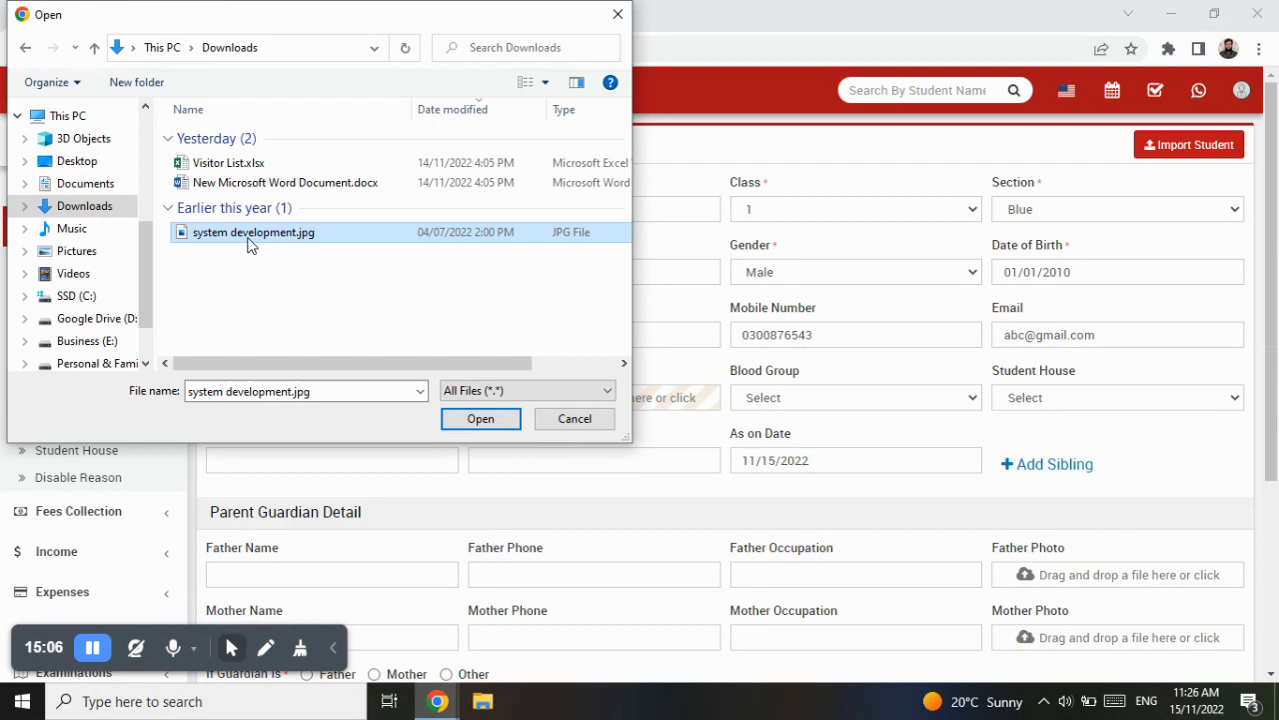
{"action": "left_click", "coordinate": [500, 418]}
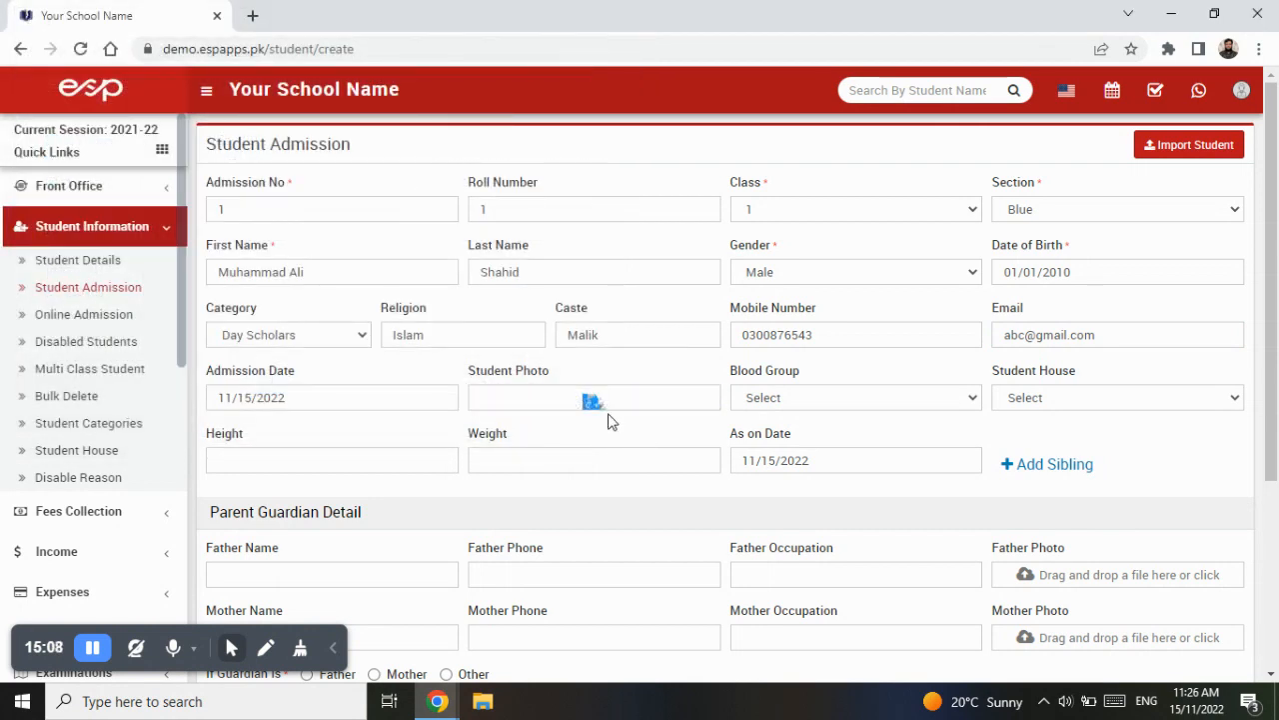
- Set the blood group to B+ and the student house to Quaid House
{"action": "left_click", "coordinate": [885, 399]}
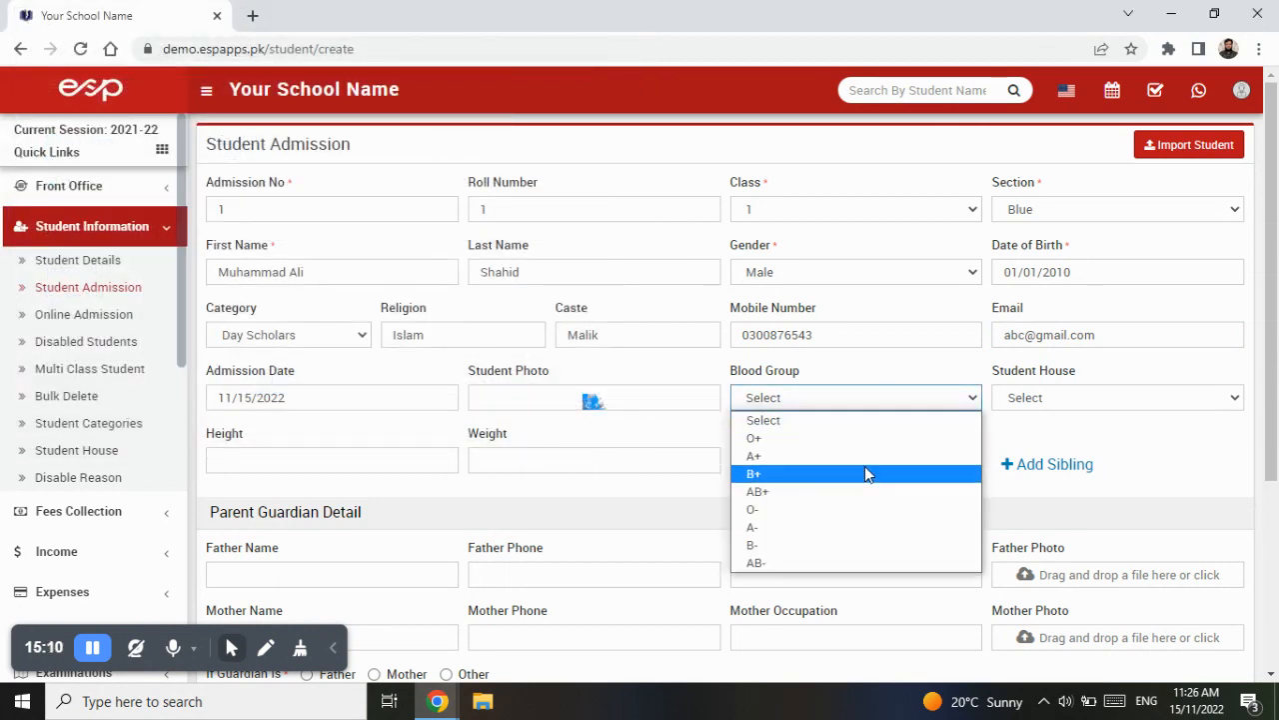
{"action": "left_click", "coordinate": [864, 467]}
{"action": "left_click", "coordinate": [1135, 397]}
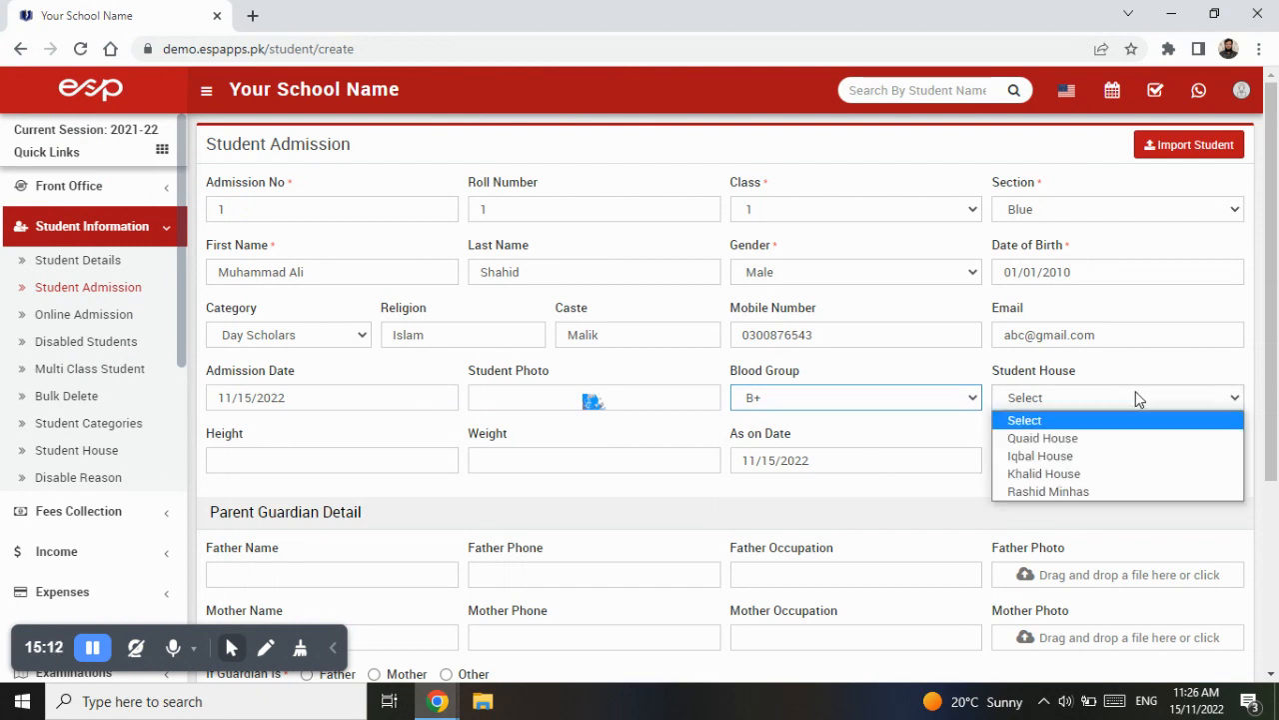
{"action": "left_click", "coordinate": [1119, 439]}
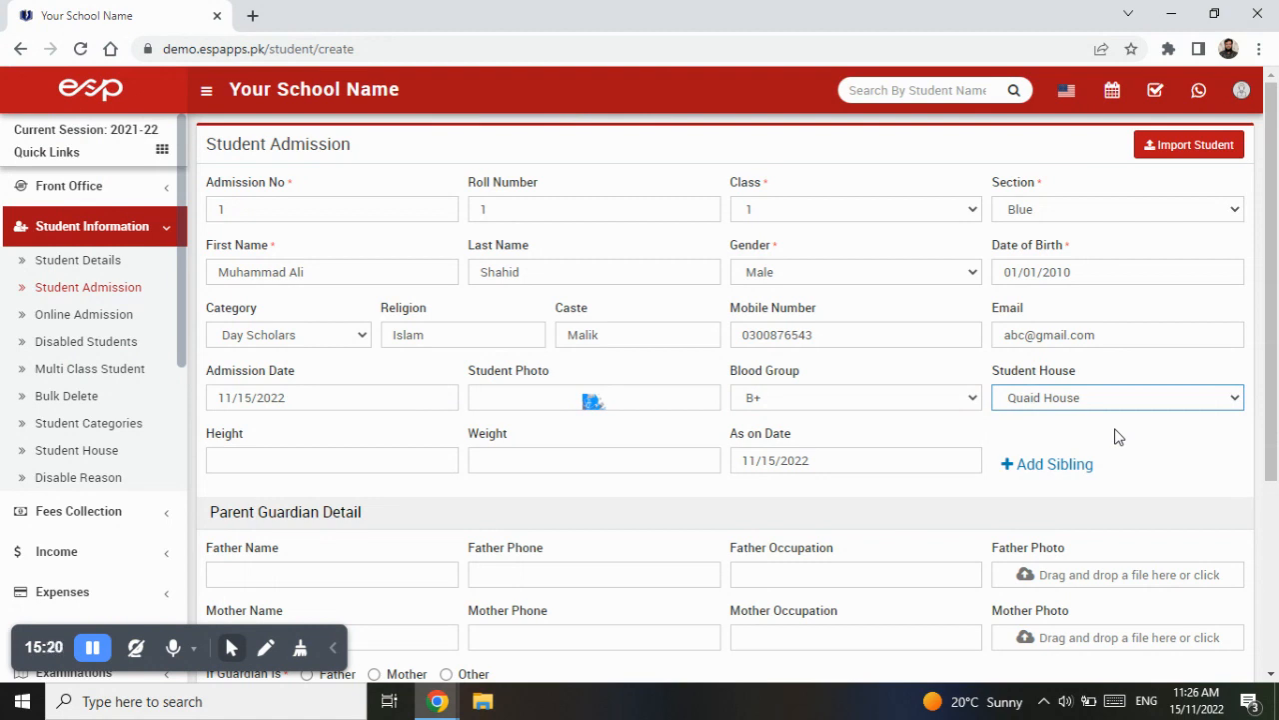
- Enter the student's height as 3.4 and weight as 25
{"action": "scroll", "coordinate": [1114, 443], "scroll_direction": "down", "scroll_amount": 2}
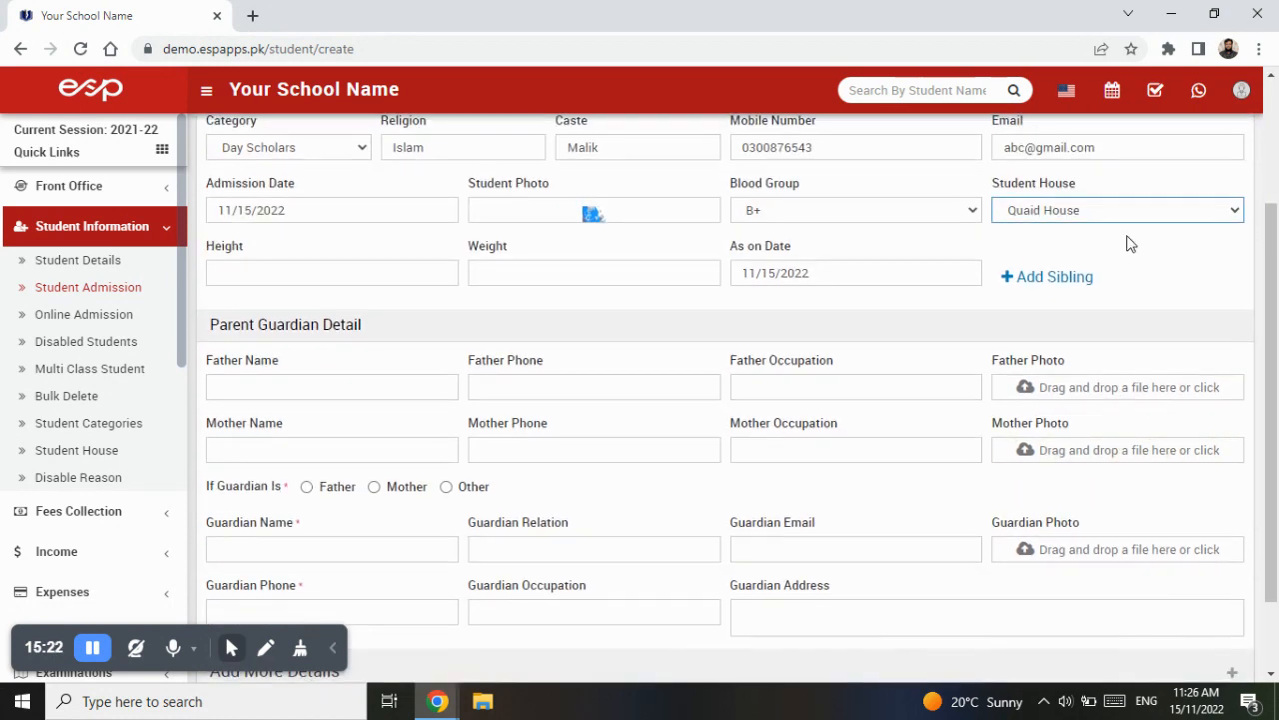
{"action": "left_click", "coordinate": [335, 277]}
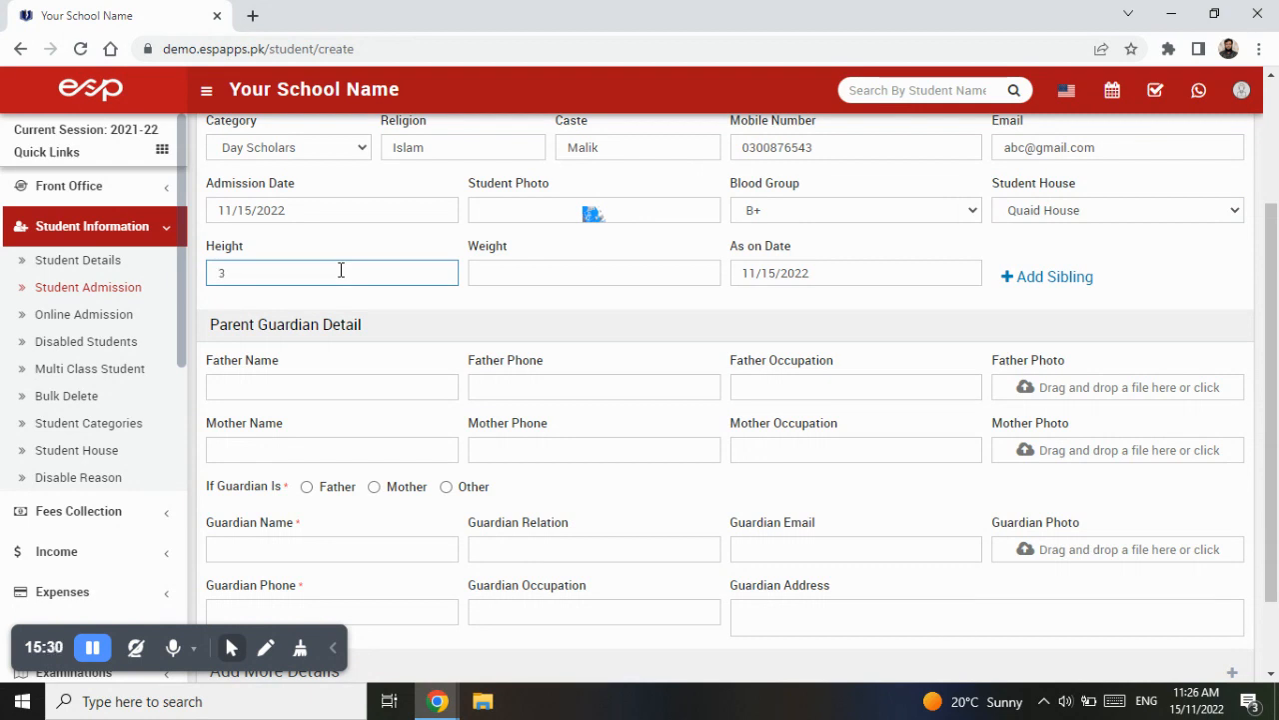
{"action": "type", "text": ".4"}
{"action": "left_click", "coordinate": [531, 277]}
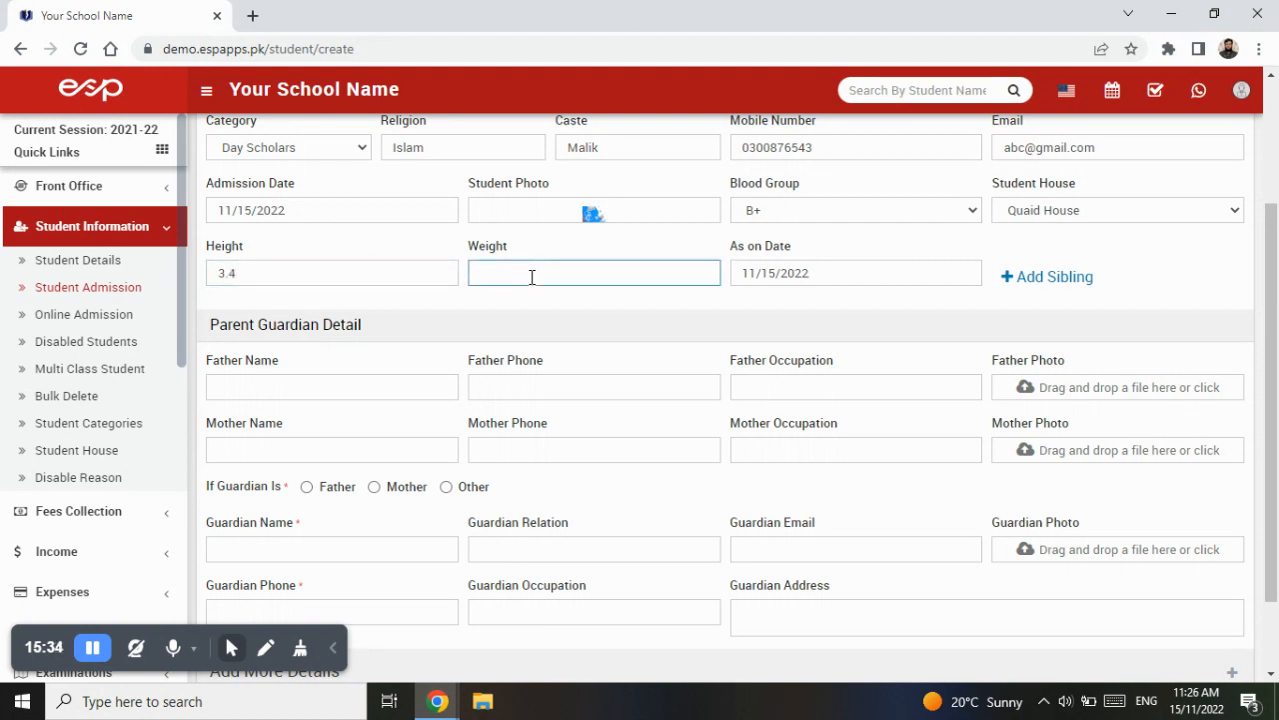
{"action": "type", "text": "2"}
{"action": "left_click", "coordinate": [1069, 287]}
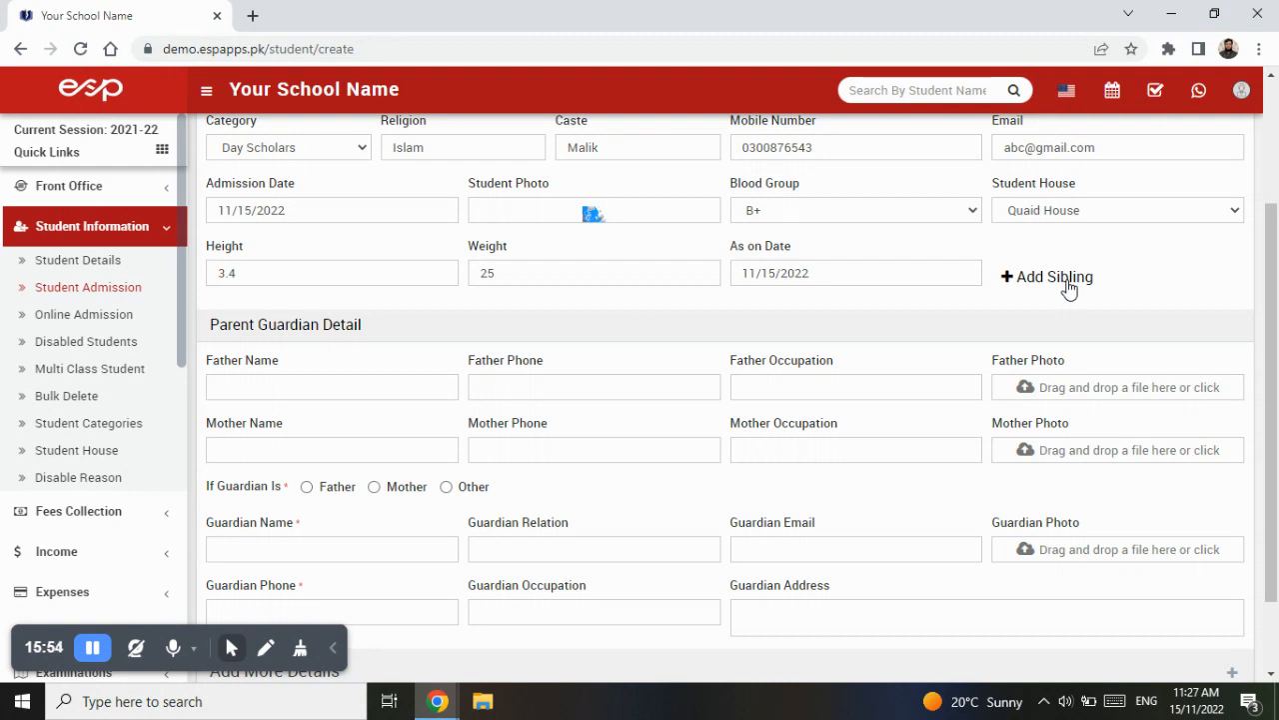
{"action": "left_click", "coordinate": [1069, 284]}
{"action": "left_click", "coordinate": [759, 194]}
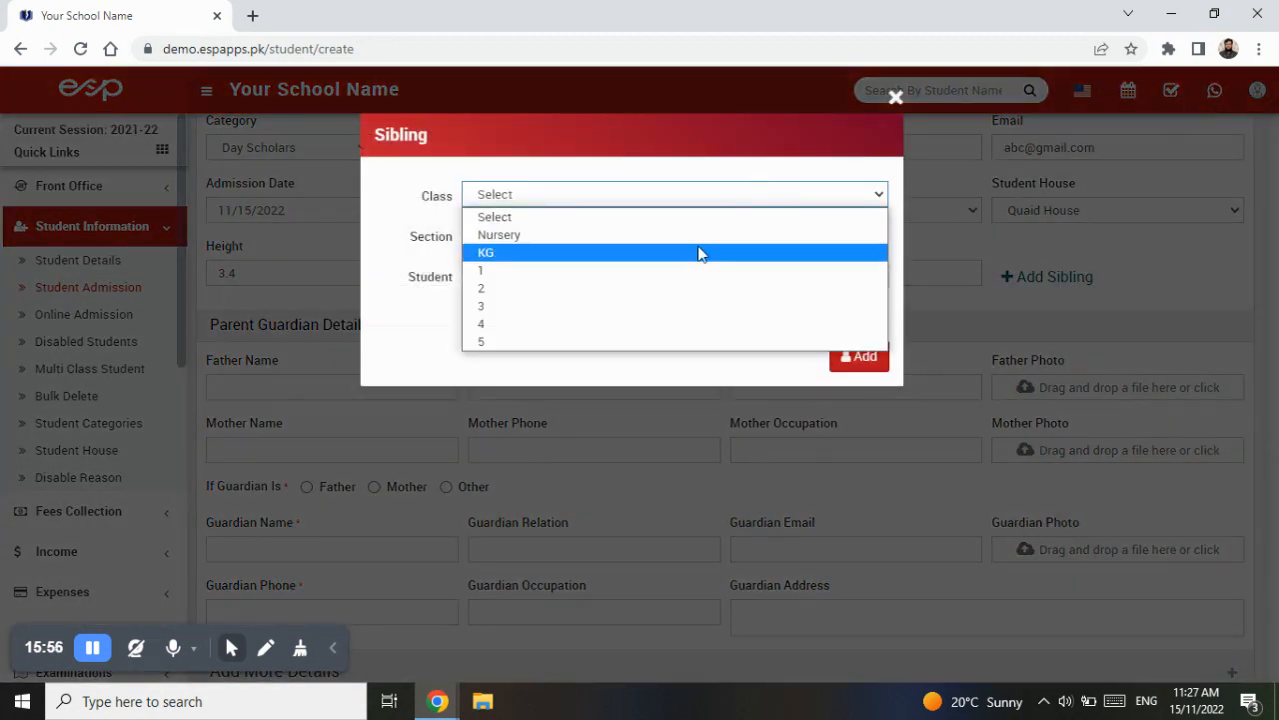
{"action": "left_click", "coordinate": [644, 306]}
{"action": "left_click", "coordinate": [643, 240]}
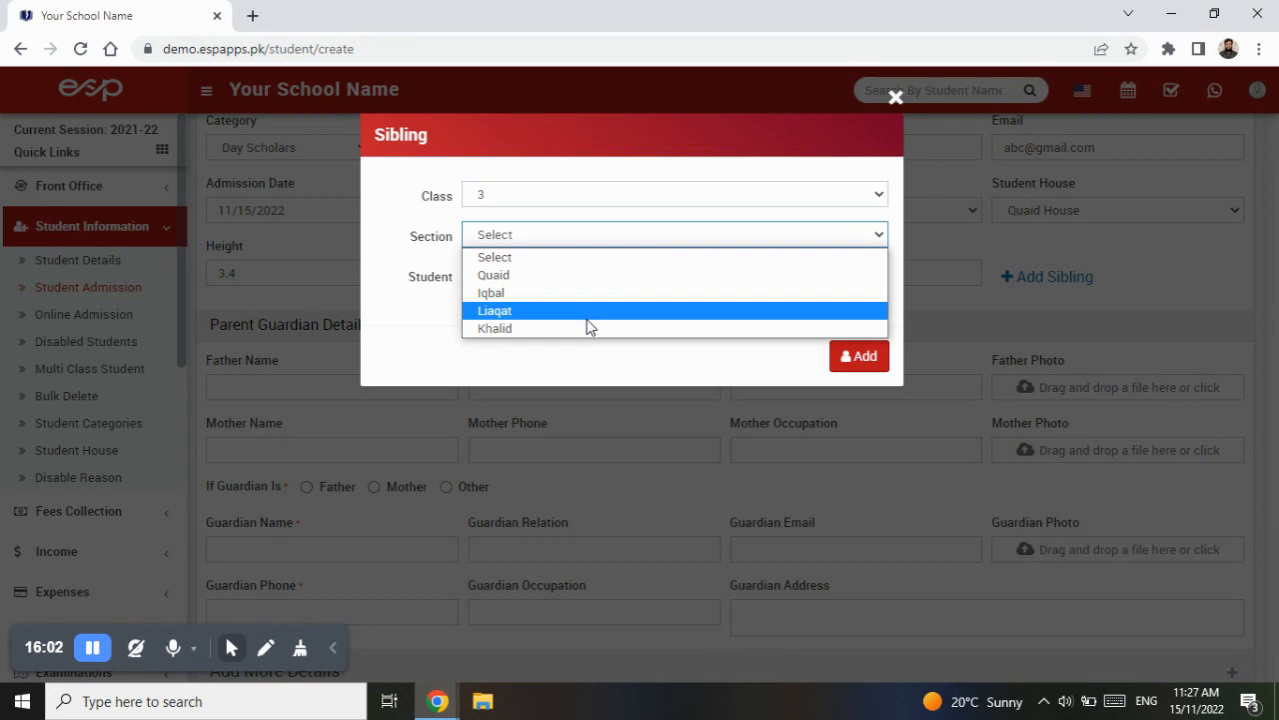
{"action": "left_click", "coordinate": [590, 311]}
{"action": "left_click", "coordinate": [587, 274]}
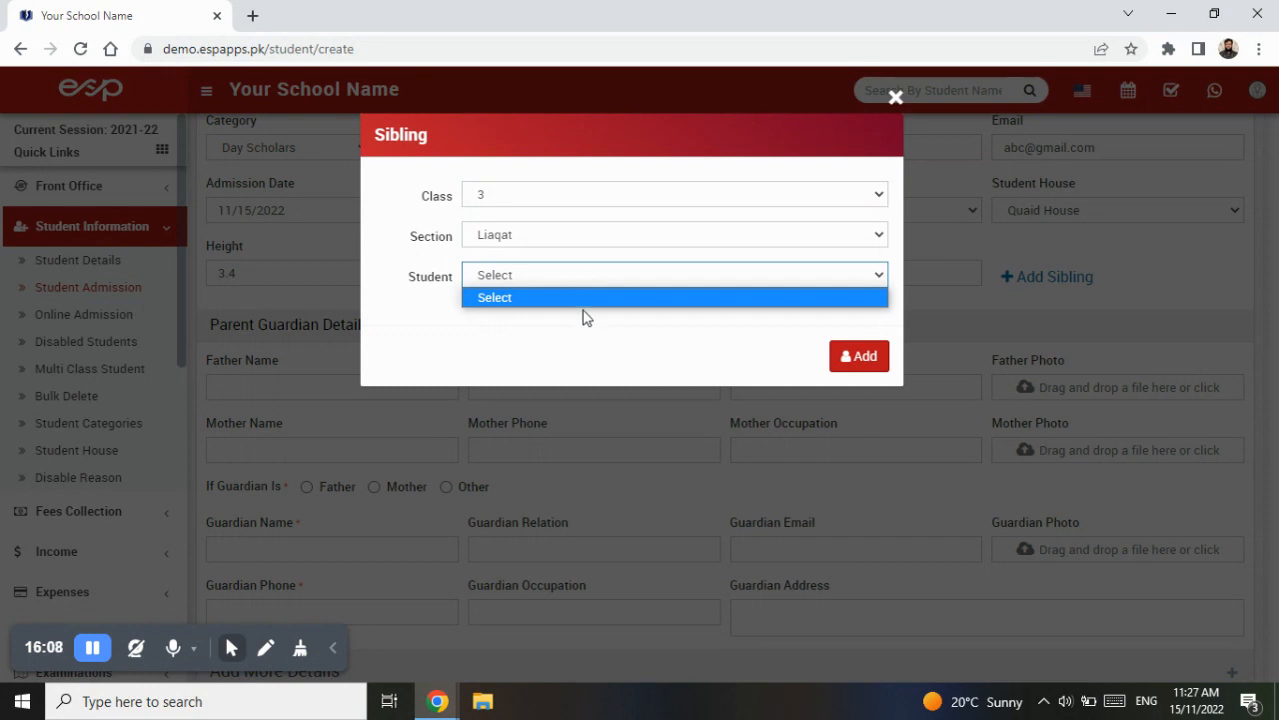
{"action": "left_click", "coordinate": [575, 374]}
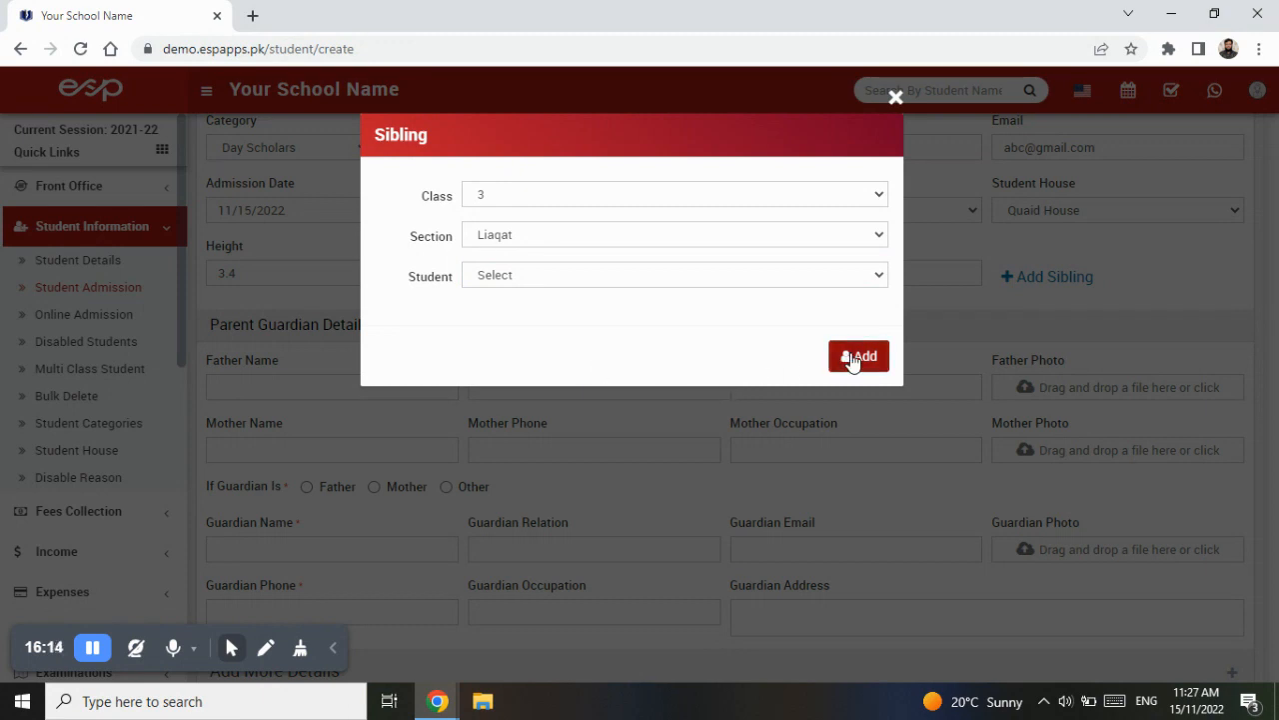
{"action": "left_click", "coordinate": [894, 97]}
- Enter the father's full name in the parent guardian details
{"action": "scroll", "coordinate": [426, 334], "scroll_direction": "down", "scroll_amount": 2}
{"action": "left_click", "coordinate": [384, 293]}
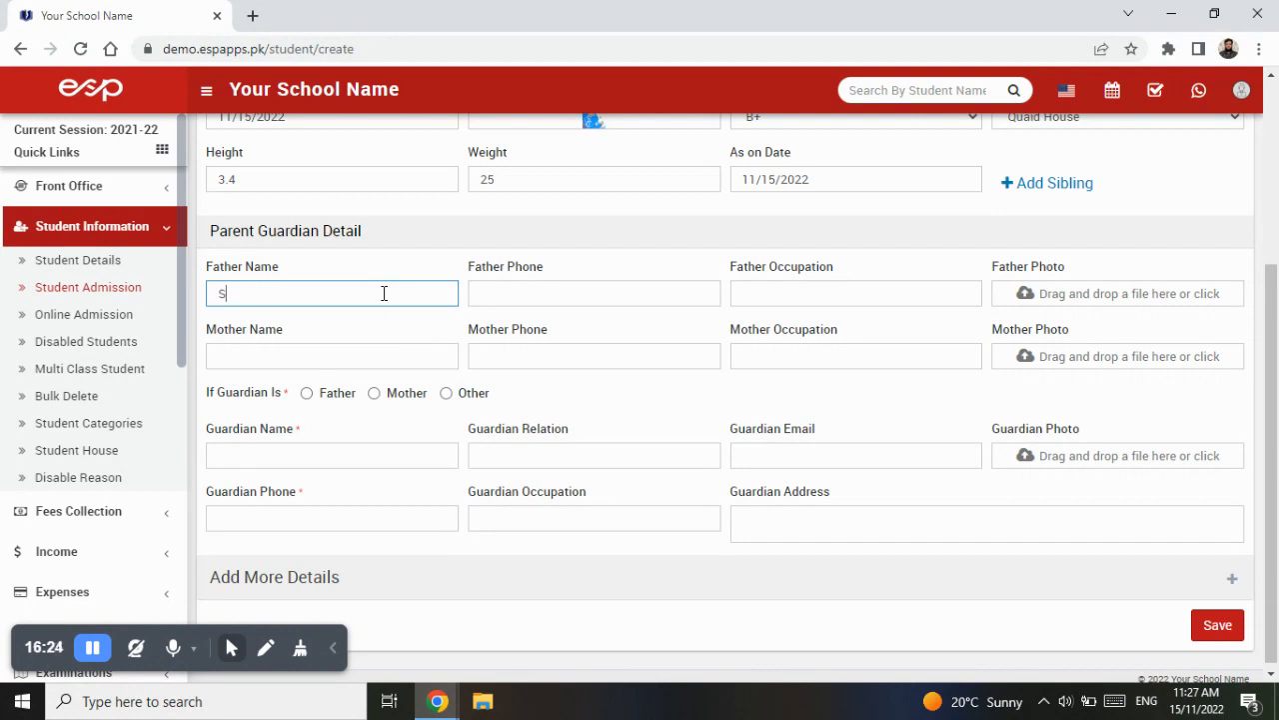
{"action": "key", "text": "Tab"}
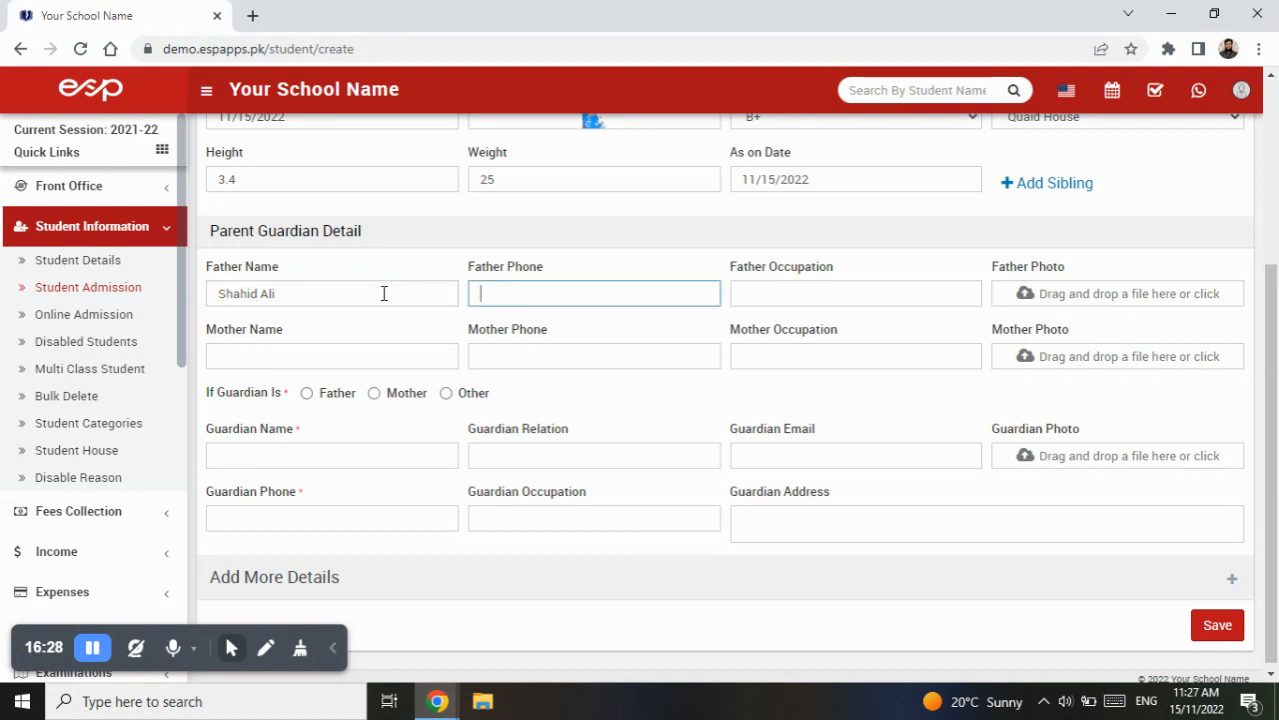
- Fill in the father's phone number and set his occupation to Business
{"action": "key", "text": "Tab"}
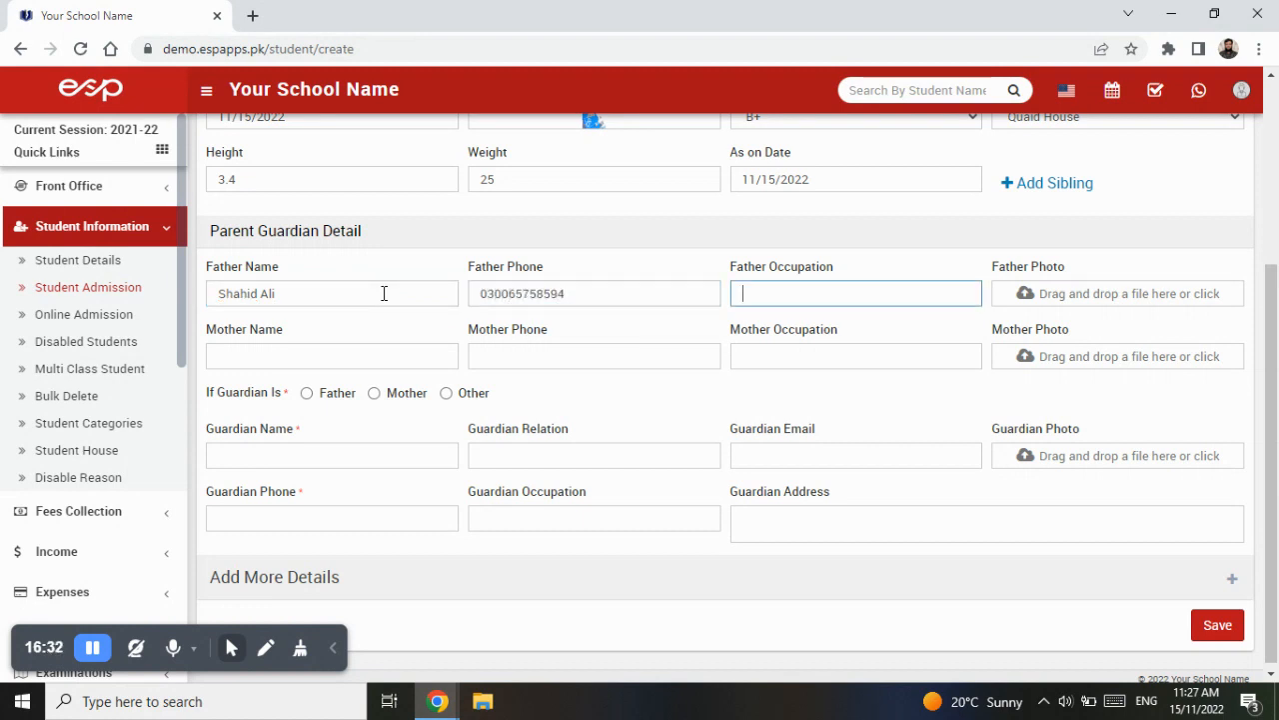
{"action": "type", "text": "Business"}
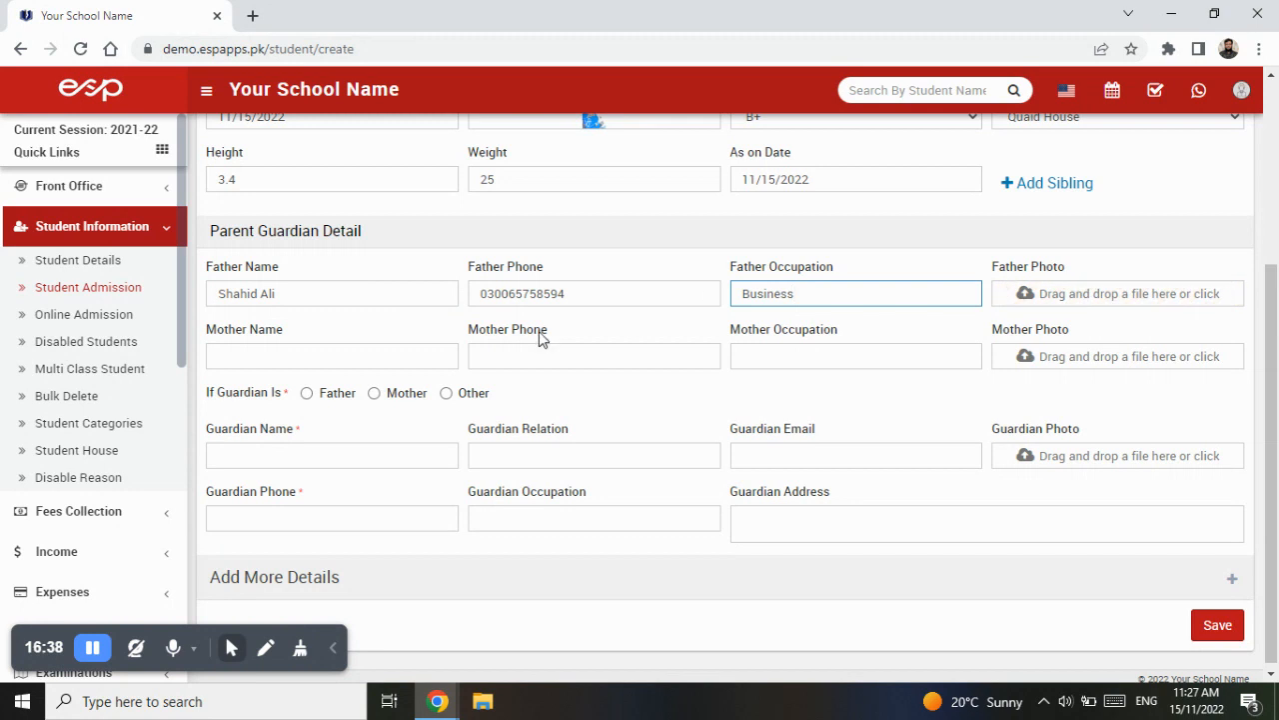
- Enter the mother's full name and phone number
{"action": "left_click", "coordinate": [429, 351]}
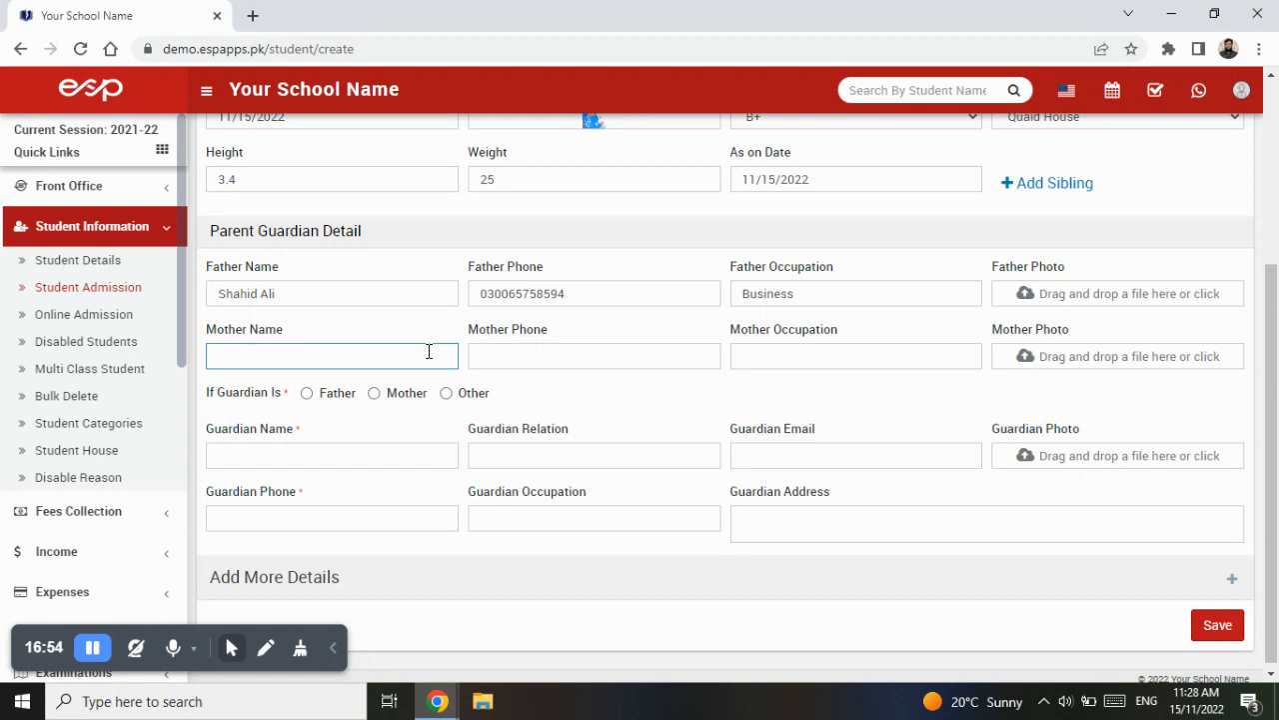
{"action": "key", "text": "Tab"}
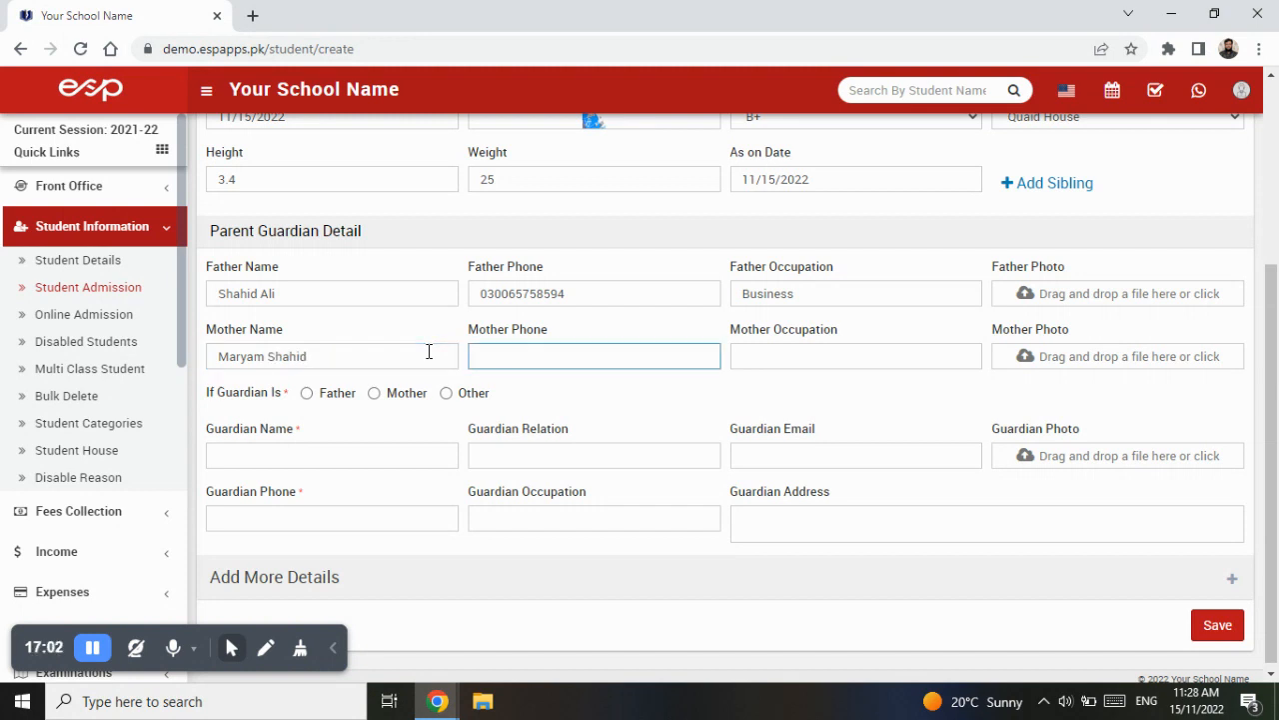
{"action": "key", "text": "Tab"}
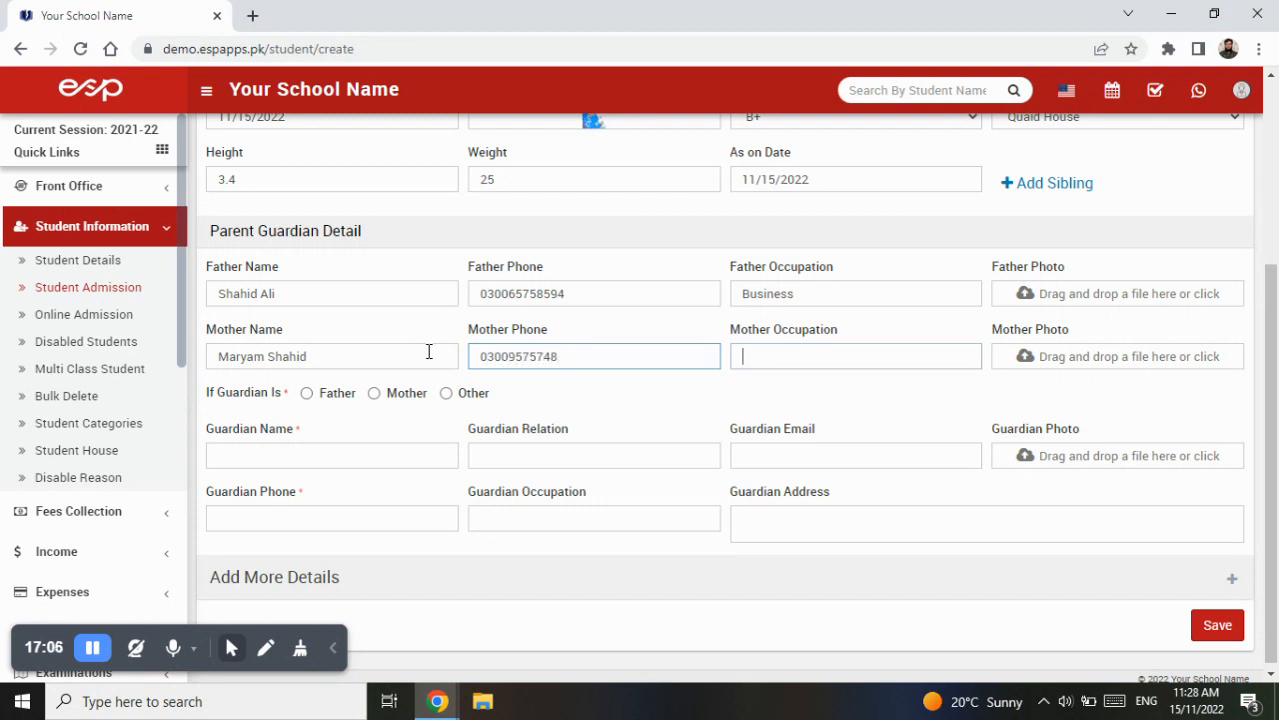
- Set the mother's occupation to House wife
{"action": "type", "text": "house"}
{"action": "key", "text": "BackSpace"}
{"action": "key", "text": "BackSpace"}
{"action": "key", "text": "BackSpace"}
{"action": "type", "text": "House wife"}
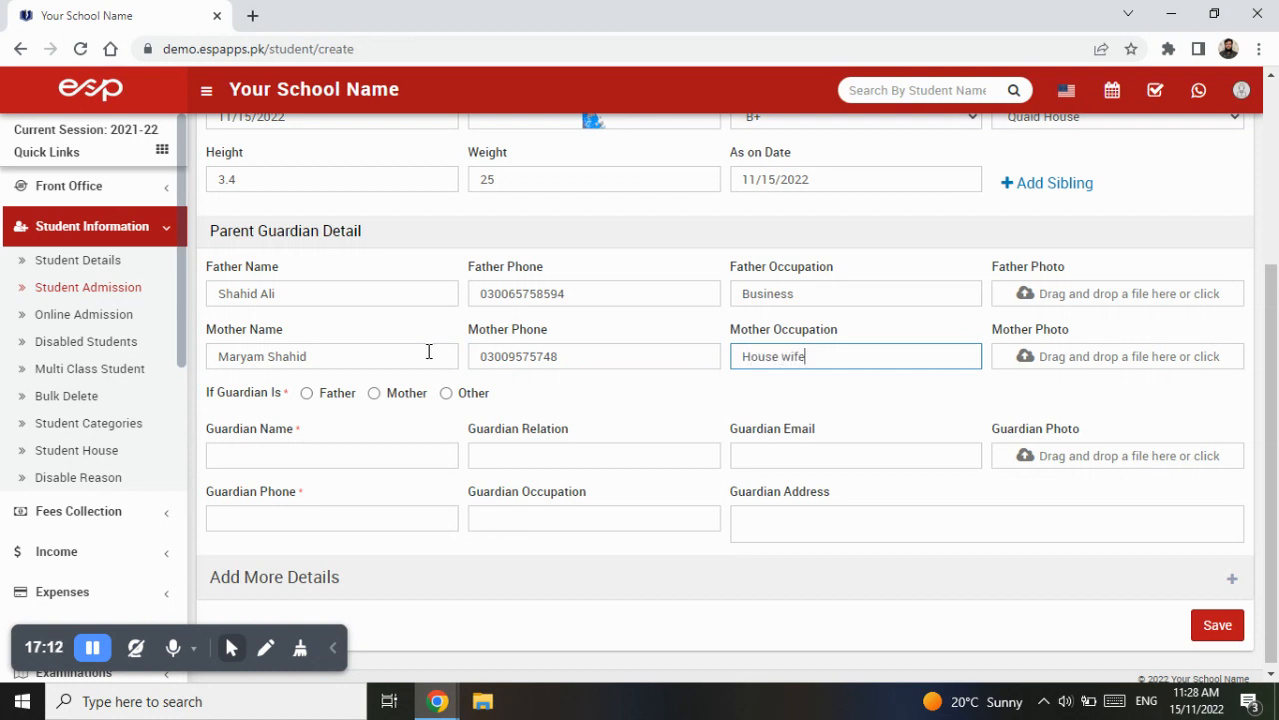
- Choose the father as guardian and fill in the guardian's e-mail address
{"action": "left_click", "coordinate": [307, 394]}
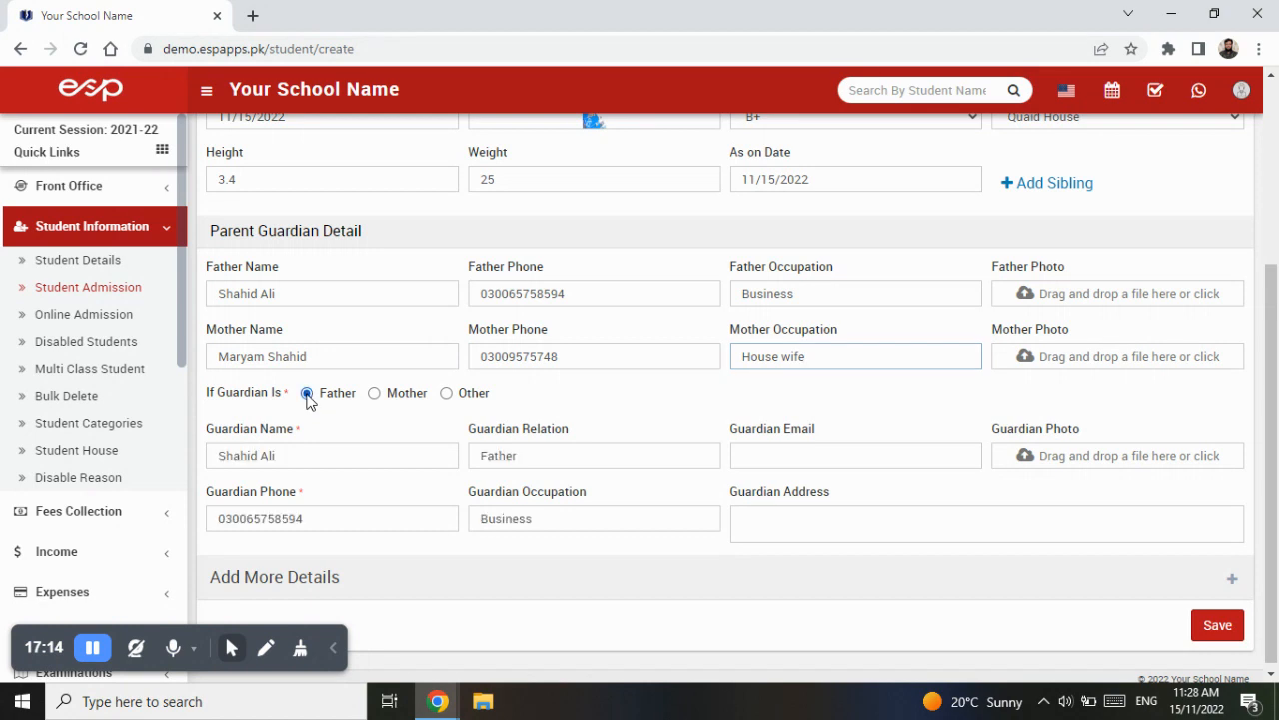
{"action": "scroll", "coordinate": [366, 403], "scroll_direction": "down", "scroll_amount": 1}
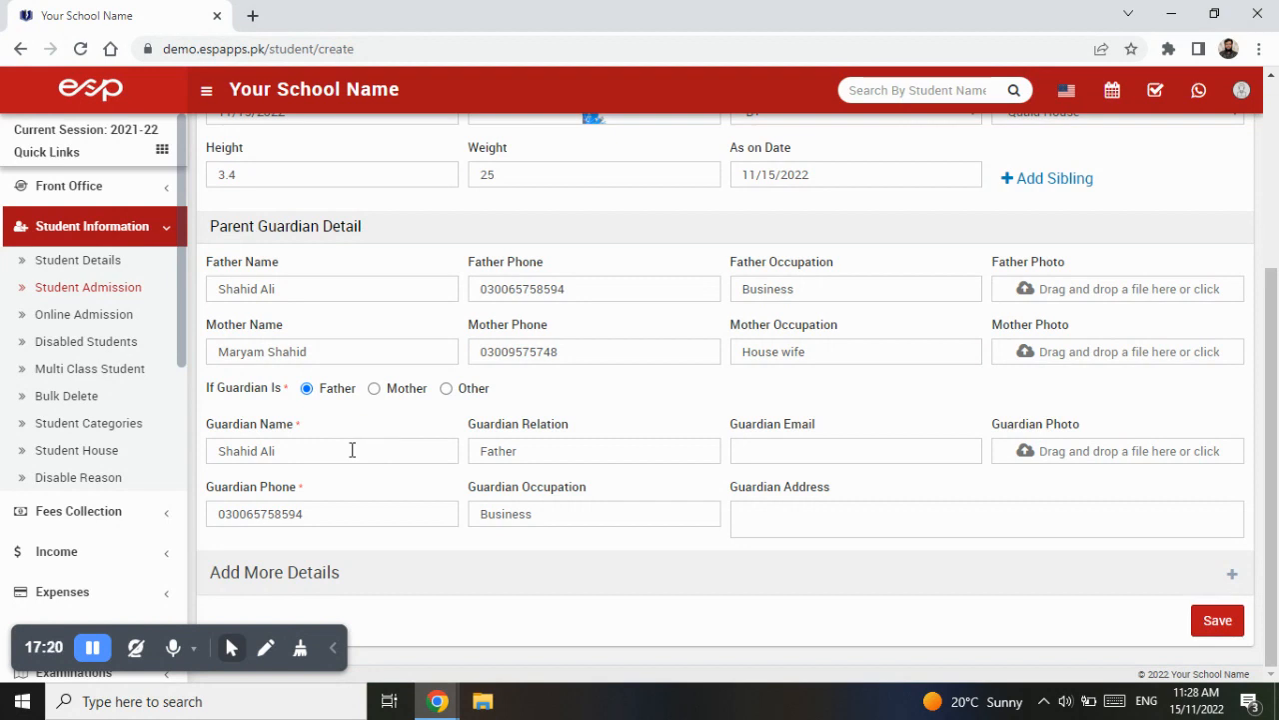
{"action": "left_click", "coordinate": [808, 448]}
{"action": "type", "text": "ab"}
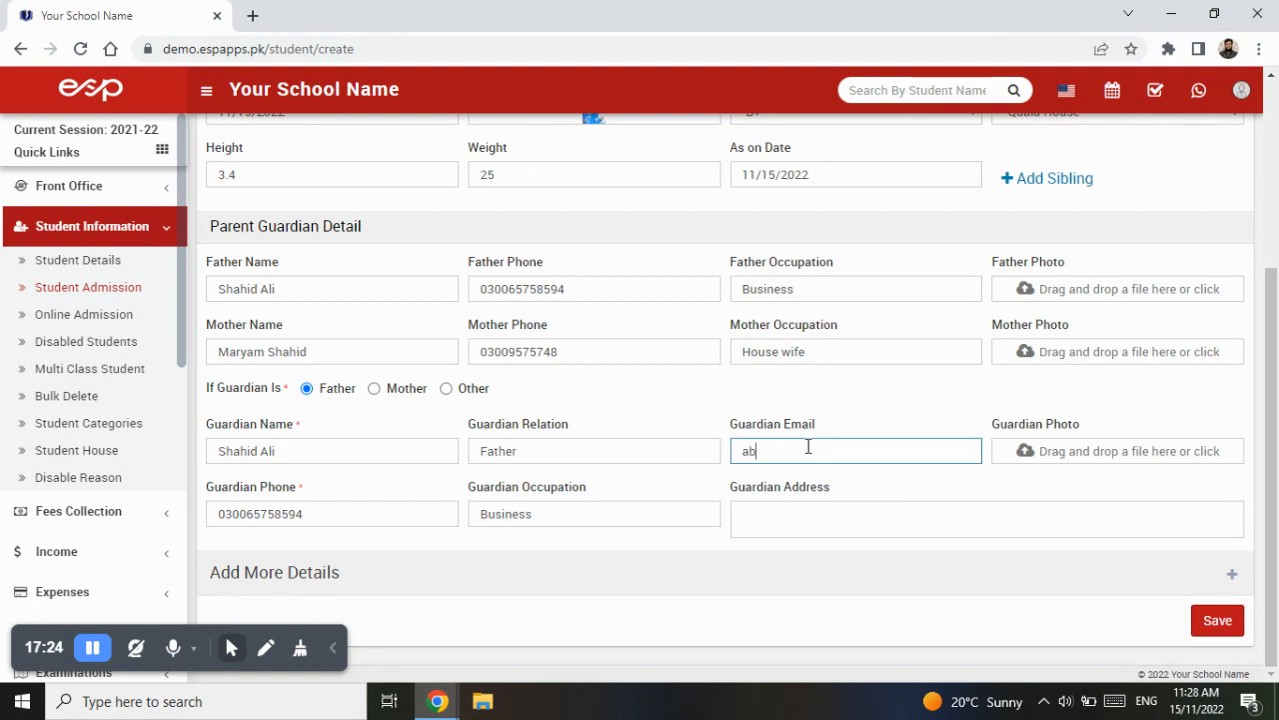
{"action": "type", "text": "cd@gmail.com"}
- Enter the guardian's address and mark it as the student's current address under the additional details
{"action": "left_click", "coordinate": [848, 524]}
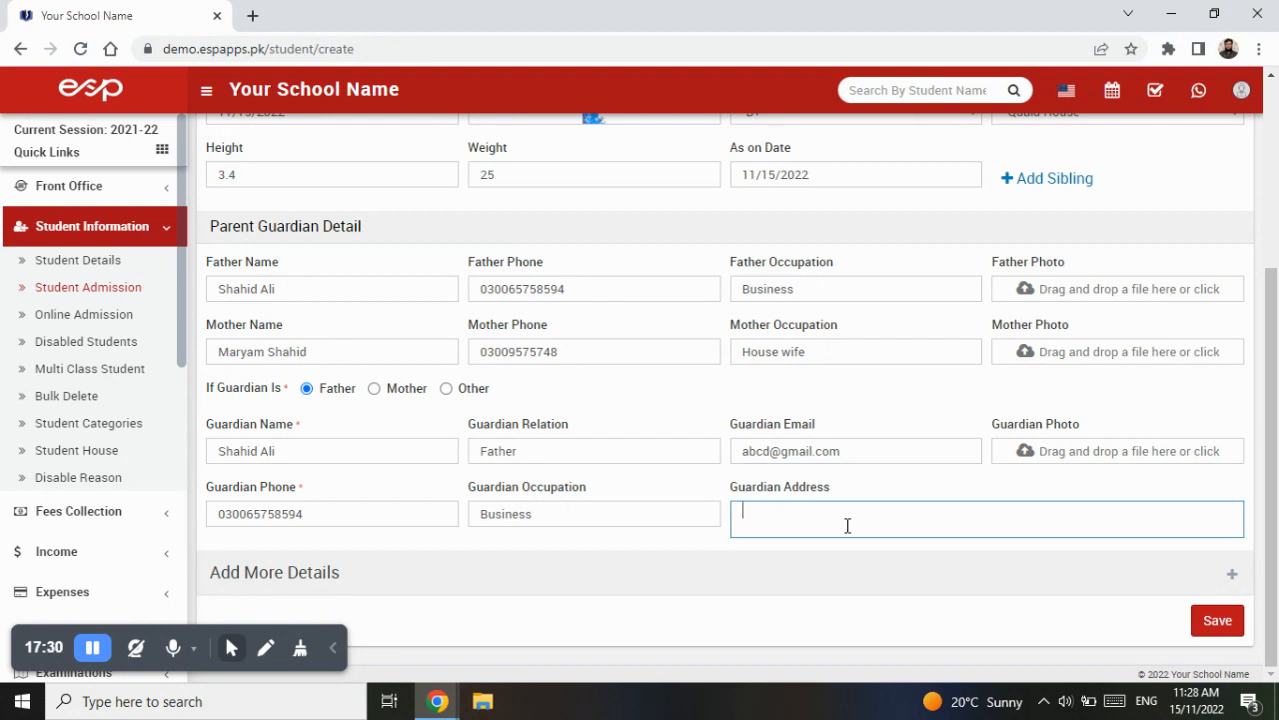
{"action": "type", "text": "Islamabad"}
{"action": "left_click", "coordinate": [770, 581]}
{"action": "scroll", "coordinate": [783, 583], "scroll_direction": "down", "scroll_amount": 4}
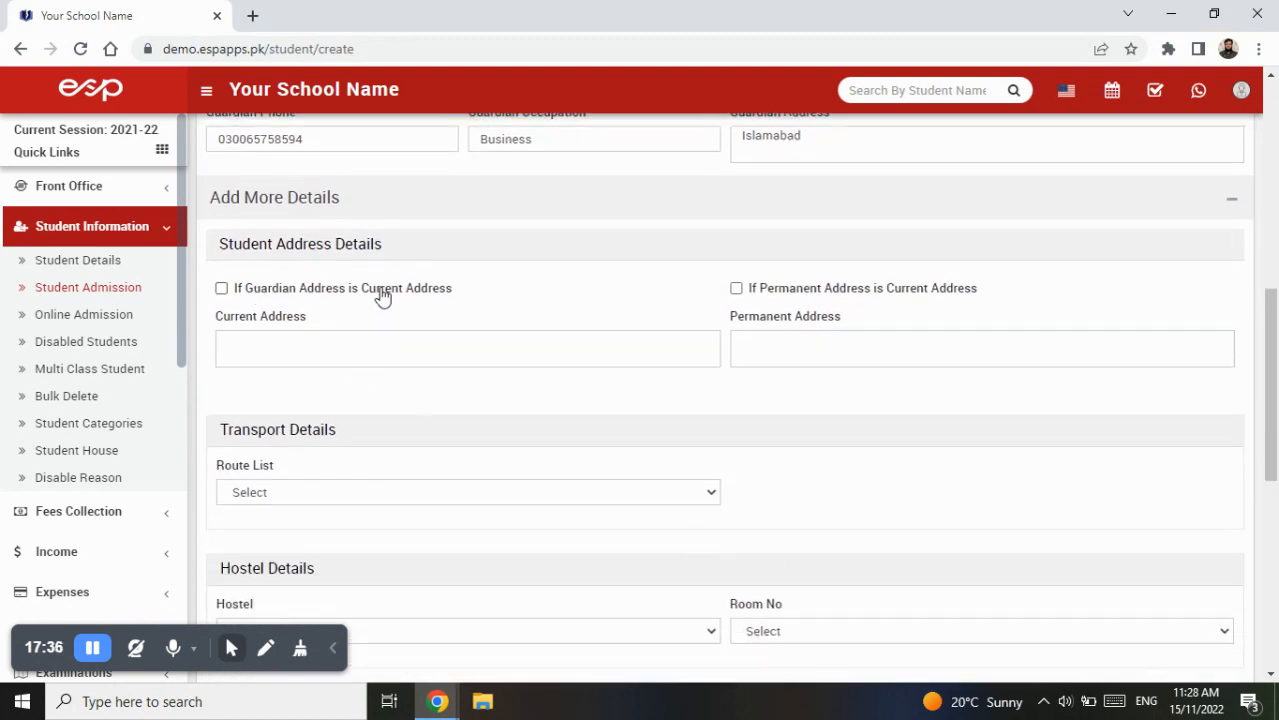
{"action": "left_click", "coordinate": [403, 292]}
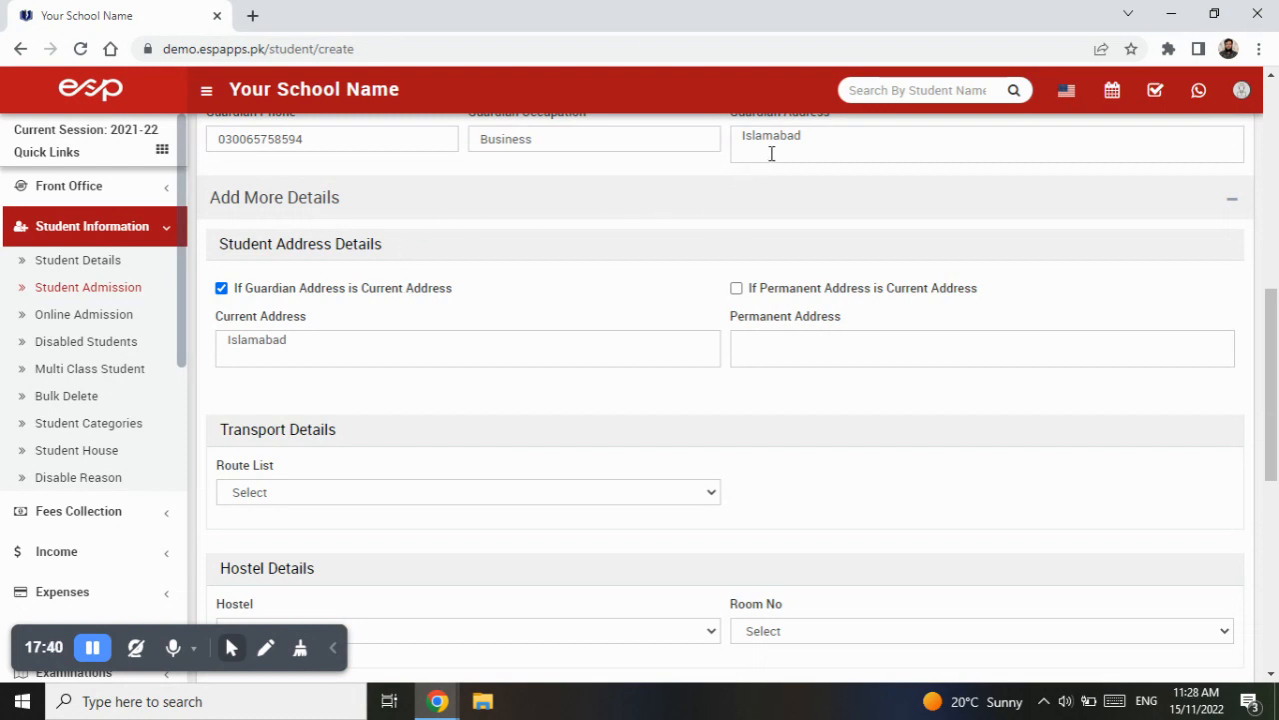
- Review the transport, hostel and miscellaneous detail options on the admission form without filling them in
{"action": "scroll", "coordinate": [362, 433], "scroll_direction": "down", "scroll_amount": 1}
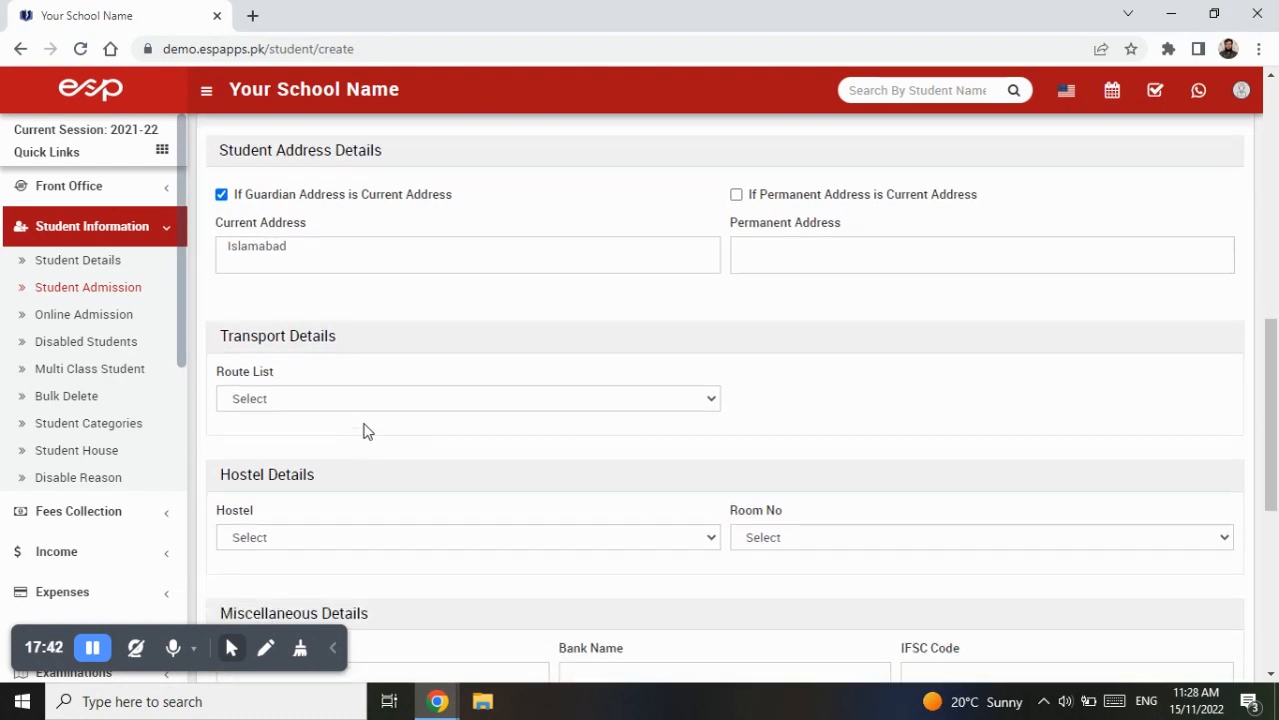
{"action": "left_click", "coordinate": [393, 398]}
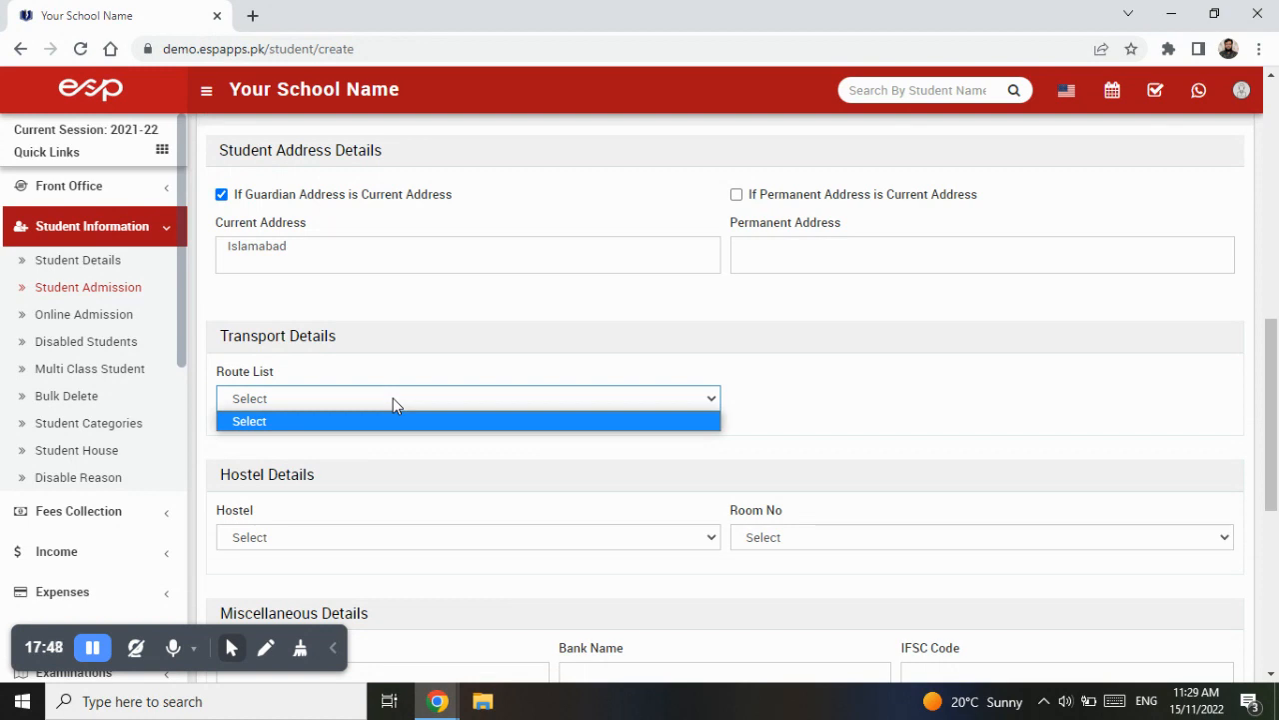
{"action": "left_click", "coordinate": [393, 398]}
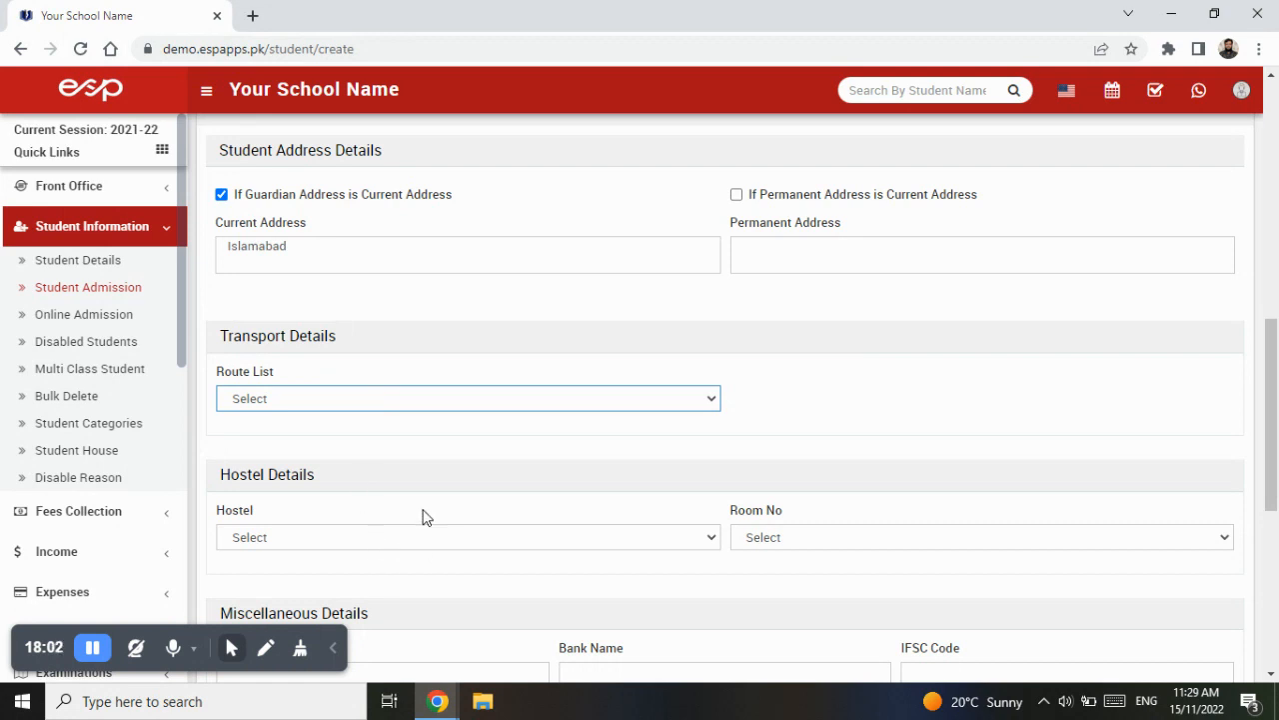
{"action": "scroll", "coordinate": [423, 517], "scroll_direction": "down", "scroll_amount": 2}
{"action": "left_click", "coordinate": [424, 352]}
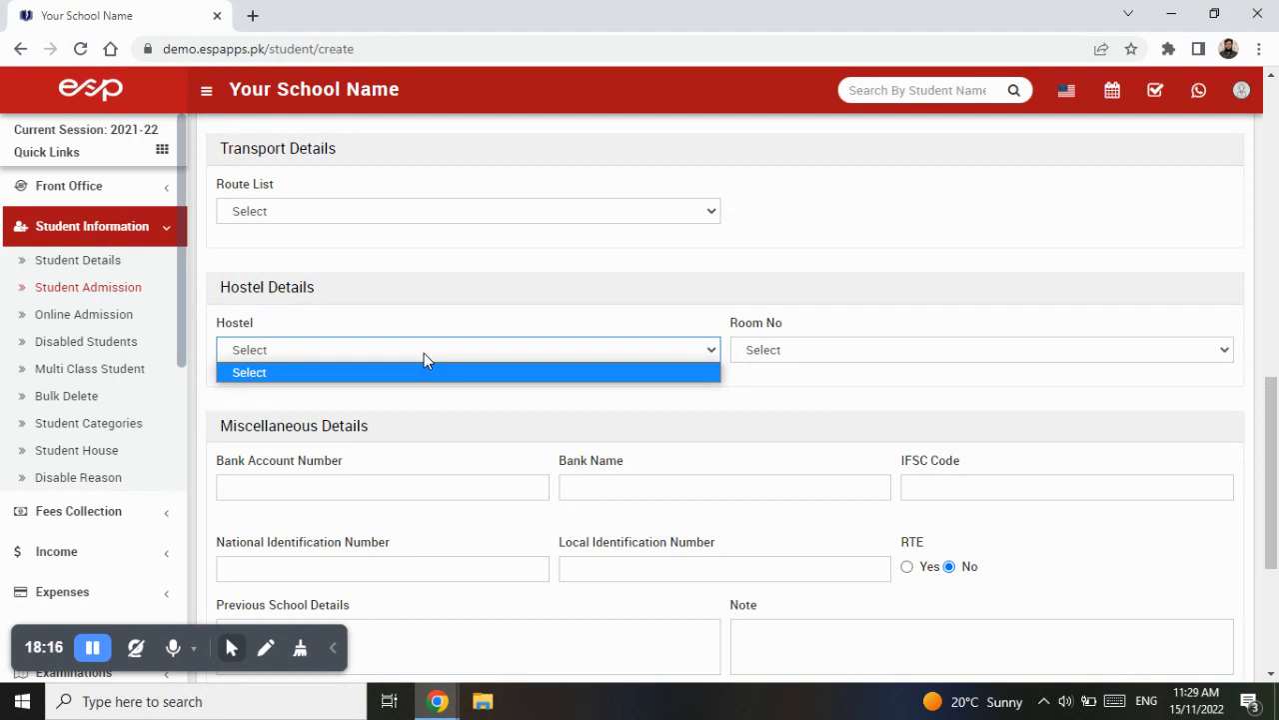
{"action": "left_click", "coordinate": [827, 391]}
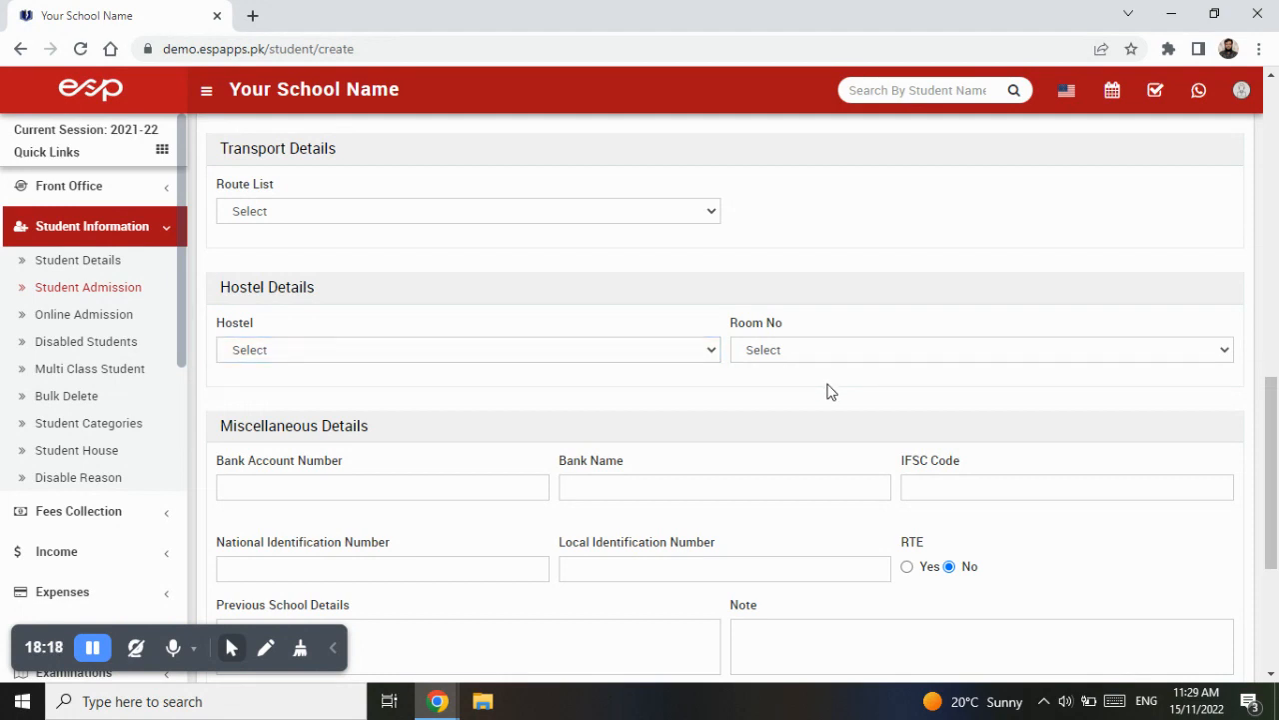
{"action": "scroll", "coordinate": [535, 395], "scroll_direction": "down", "scroll_amount": 1}
{"action": "scroll", "coordinate": [538, 391], "scroll_direction": "down", "scroll_amount": 1}
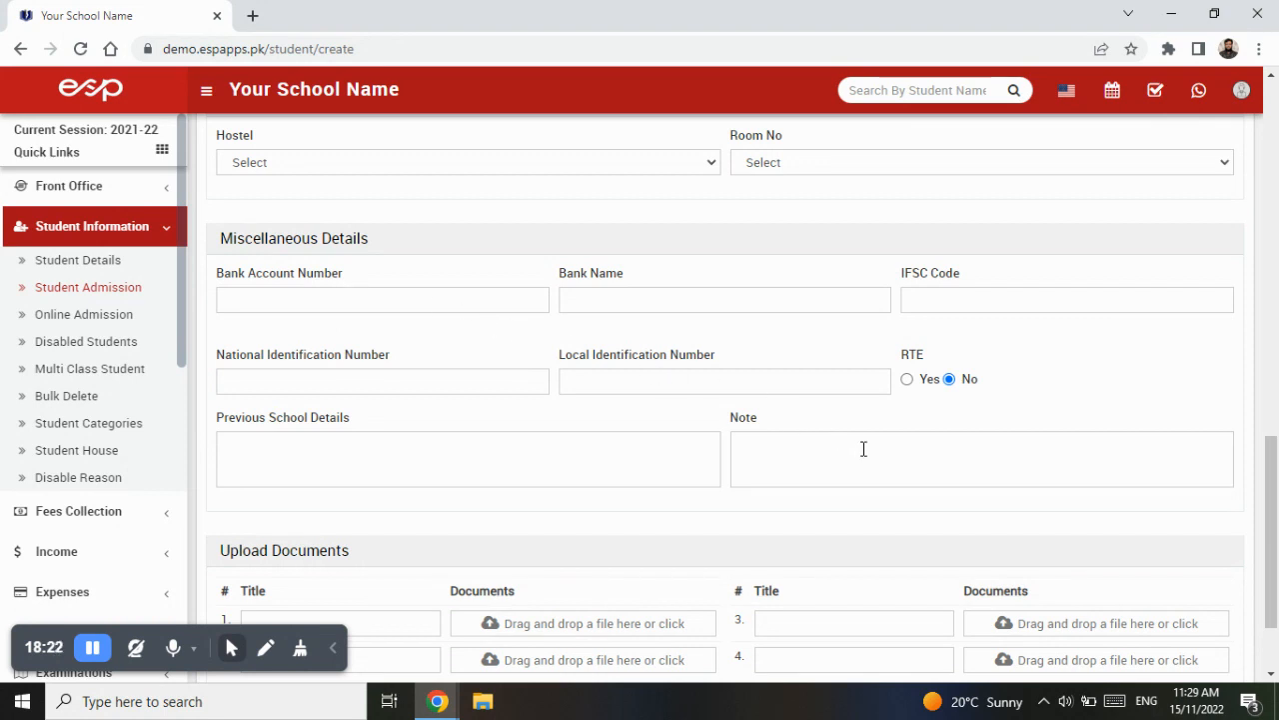
{"action": "left_click", "coordinate": [372, 303]}
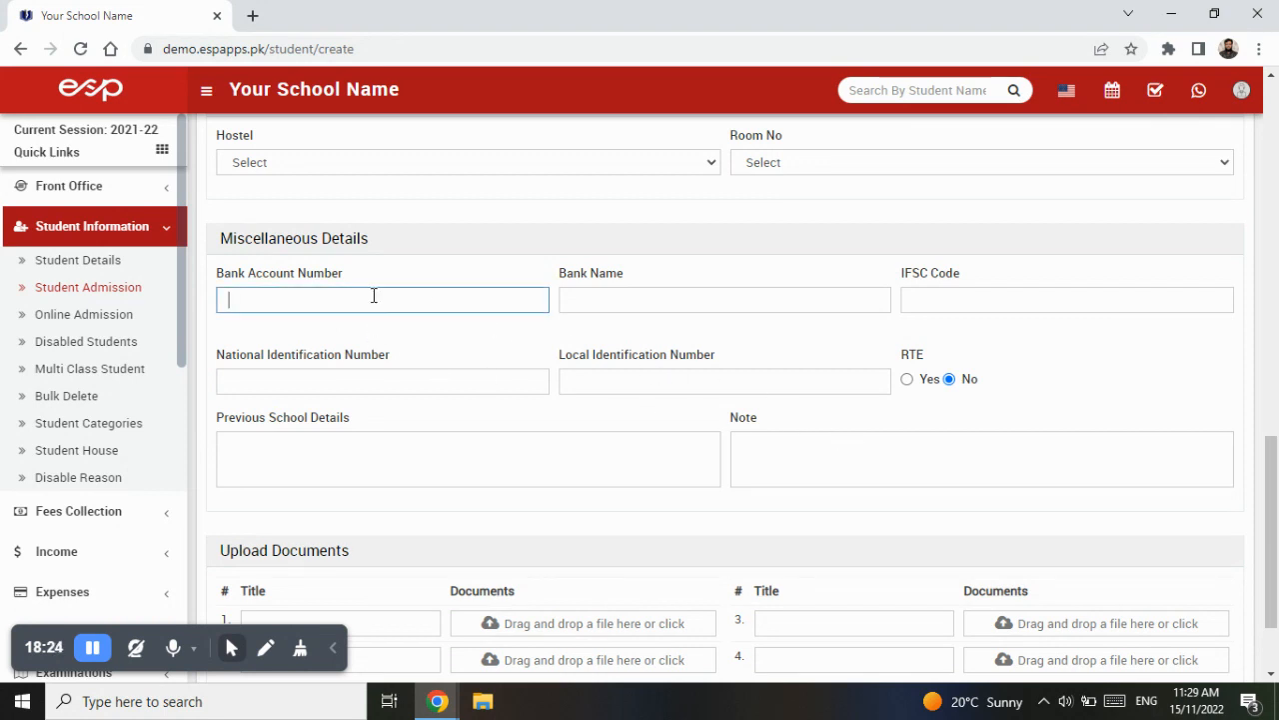
{"action": "left_click", "coordinate": [608, 297]}
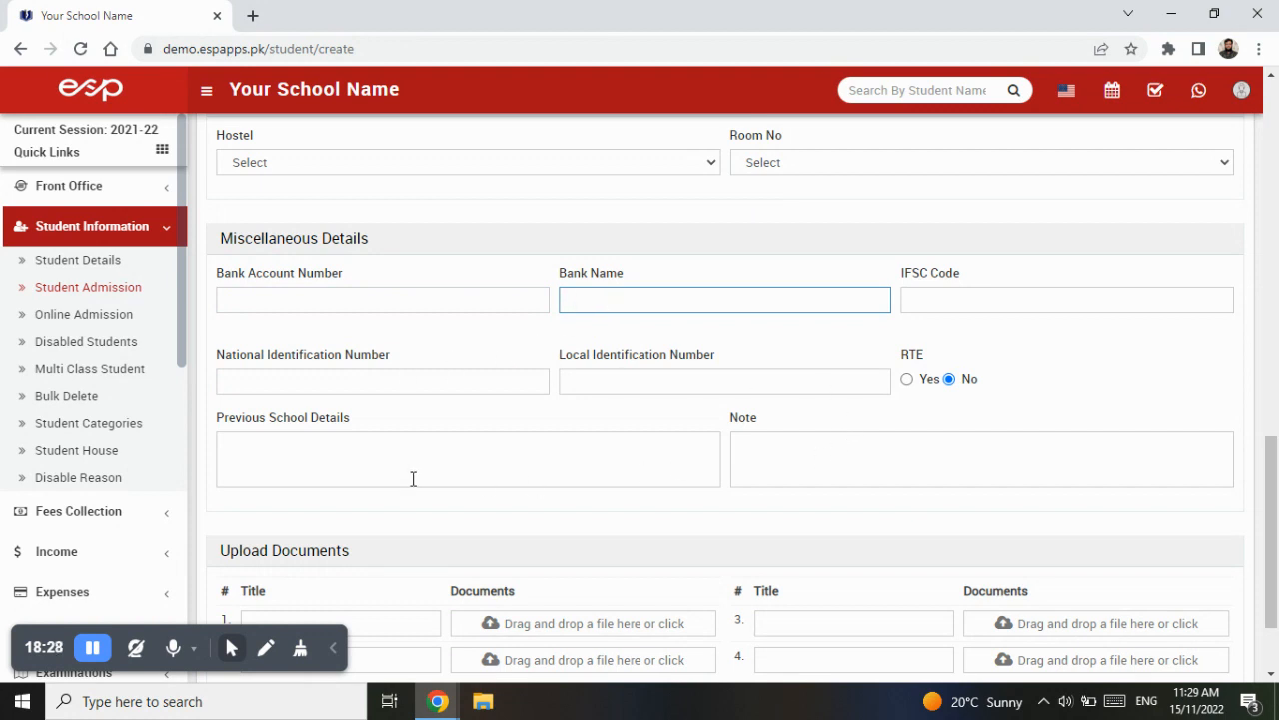
{"action": "scroll", "coordinate": [423, 475], "scroll_direction": "down", "scroll_amount": 2}
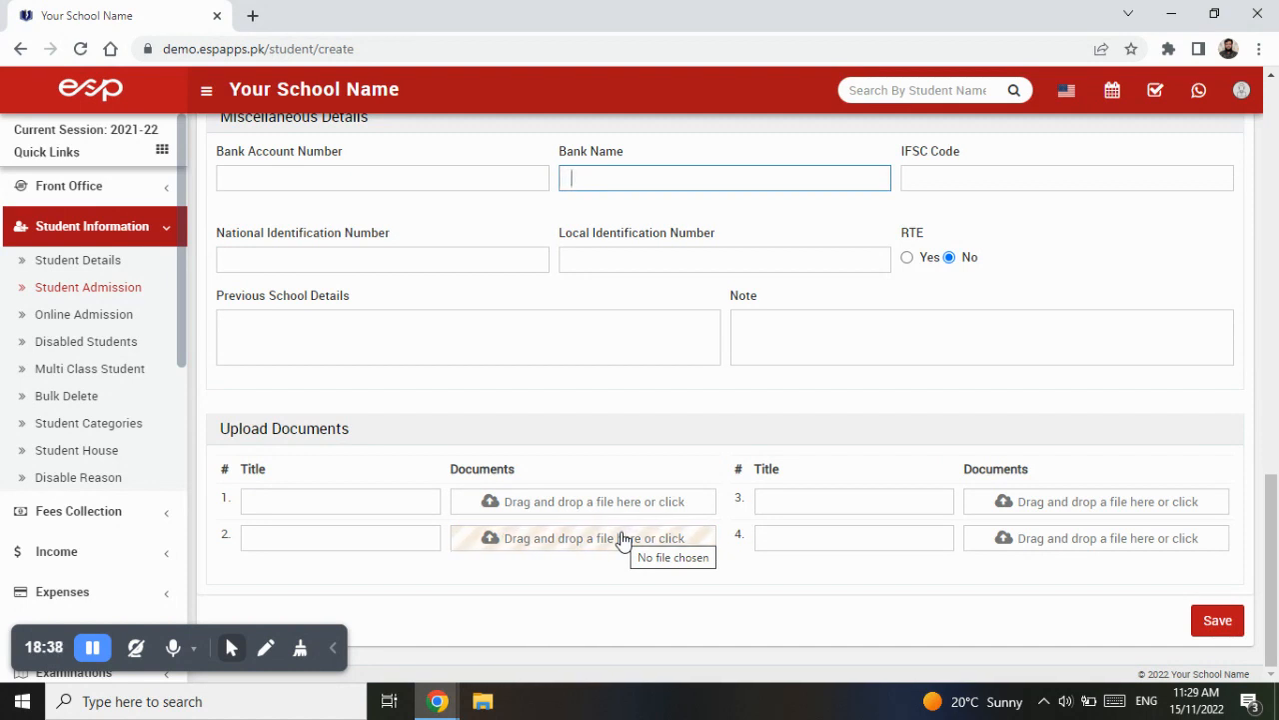
- Add an upload document titled School Leaving Certificate and attach its file
{"action": "left_click", "coordinate": [271, 502]}
{"action": "type", "text": "School"}
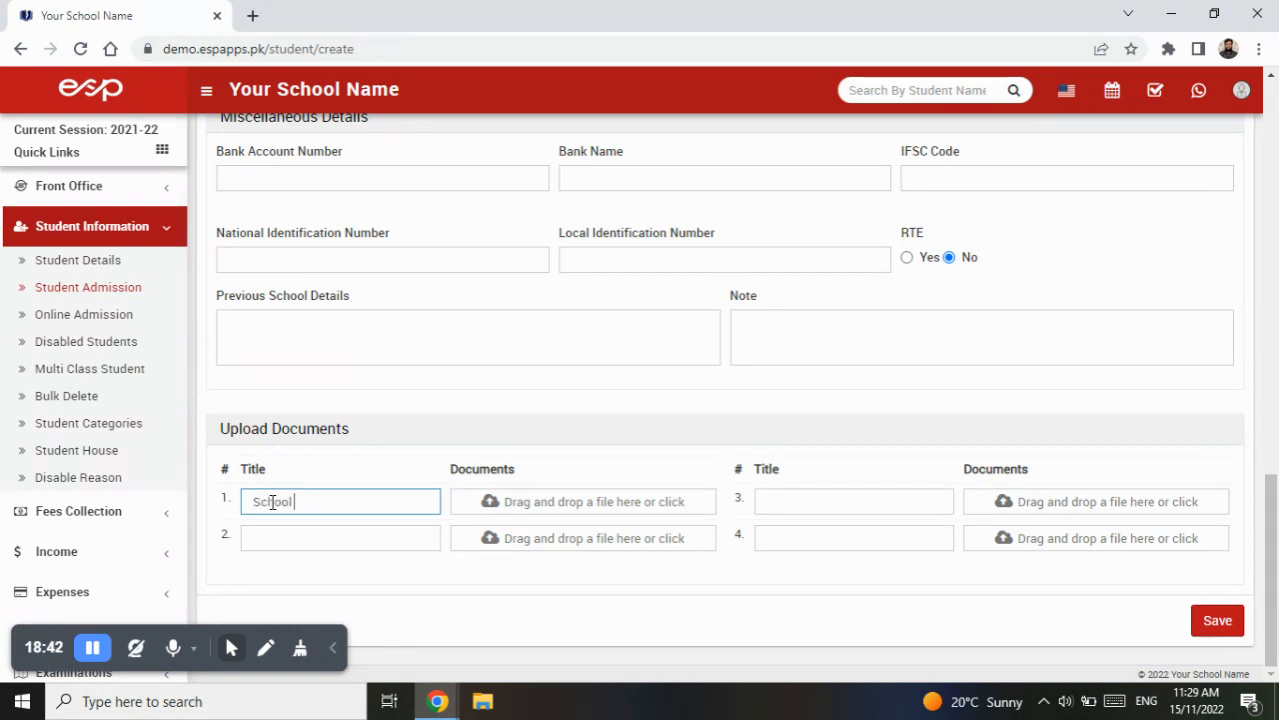
{"action": "type", "text": " Leaving Certificate"}
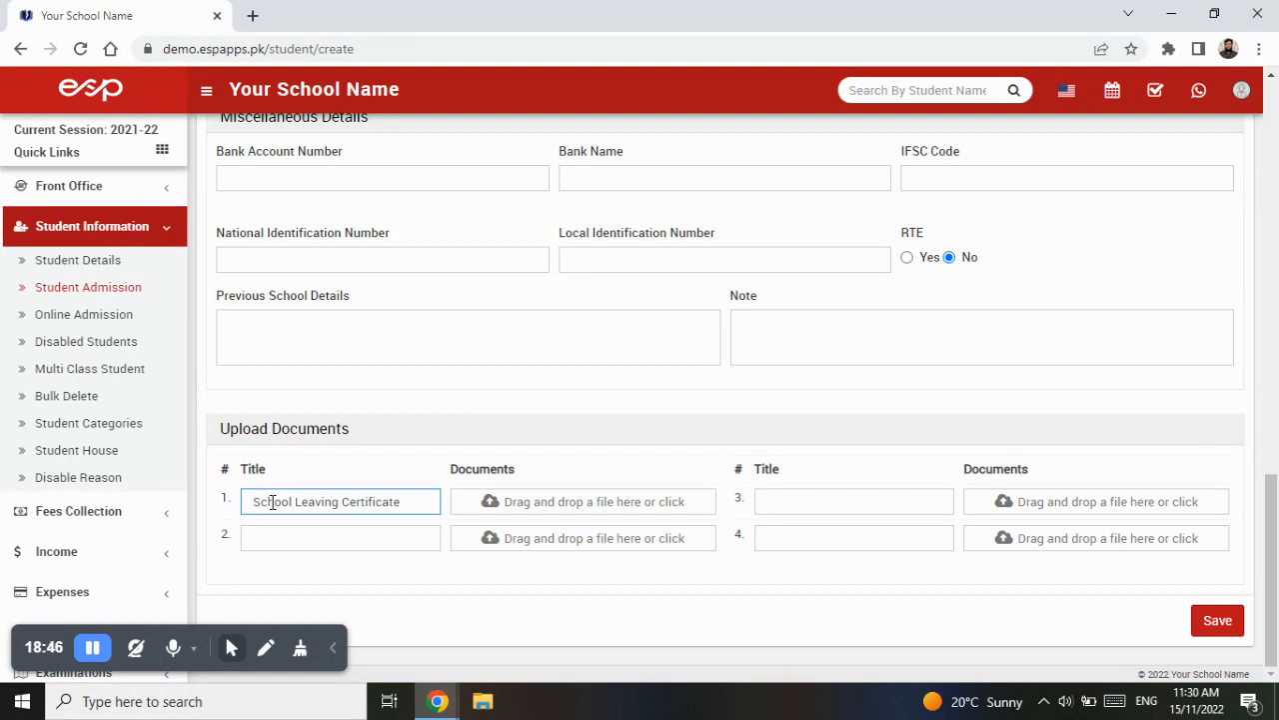
{"action": "left_click", "coordinate": [578, 511]}
{"action": "double_click", "coordinate": [287, 237]}
- Add a second upload document titled B-Form and attach its file
{"action": "left_click", "coordinate": [368, 540]}
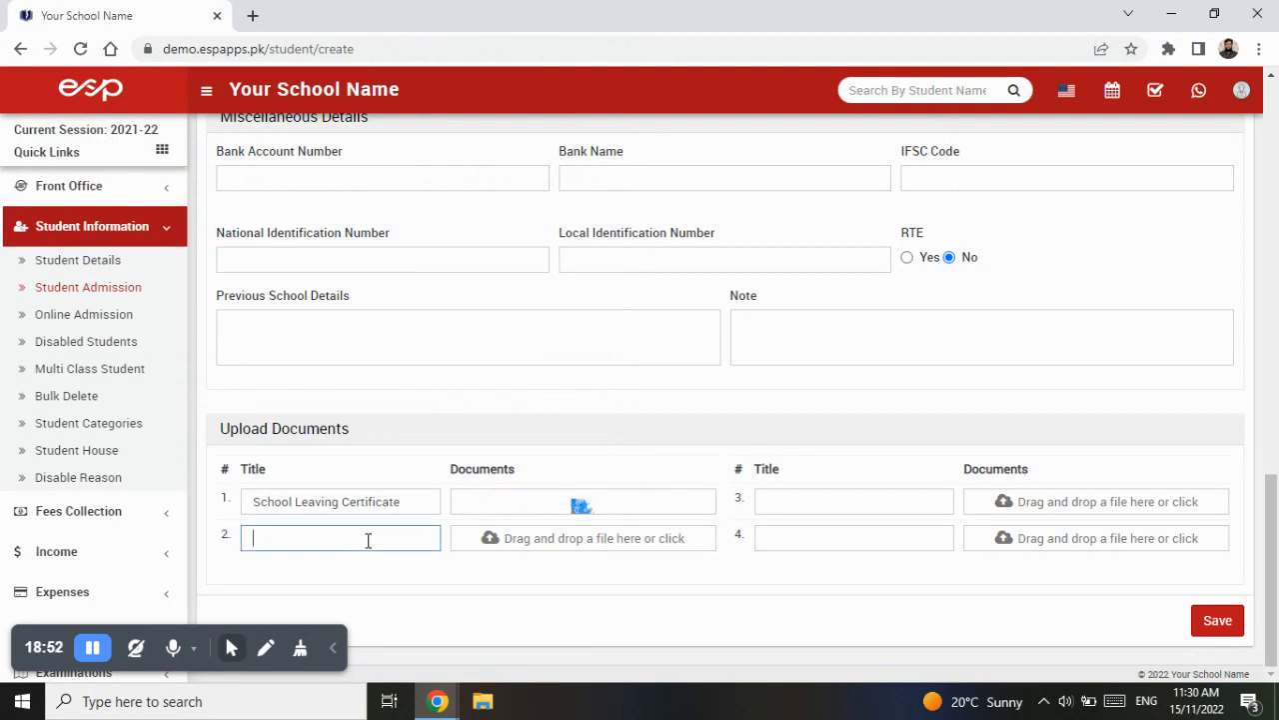
{"action": "type", "text": "B-Fomr"}
{"action": "key", "text": "BackSpace"}
{"action": "key", "text": "BackSpace"}
{"action": "type", "text": "rm"}
{"action": "left_click", "coordinate": [563, 543]}
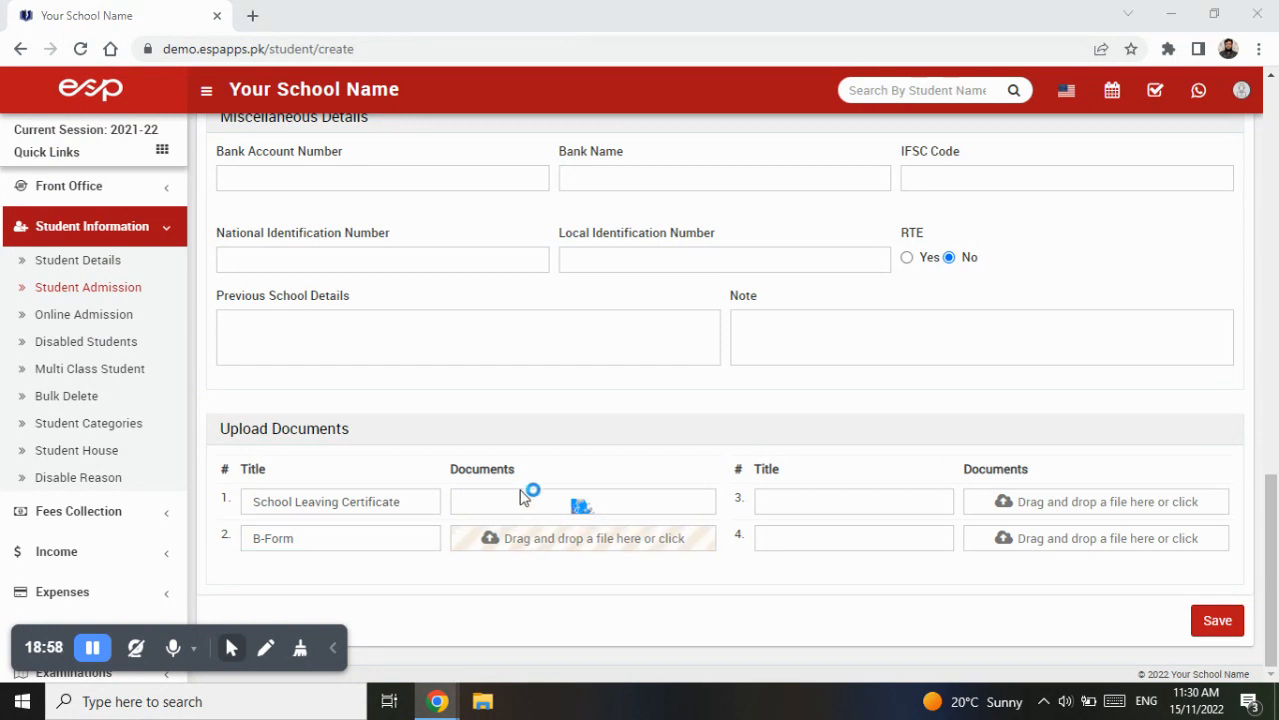
{"action": "double_click", "coordinate": [299, 240]}
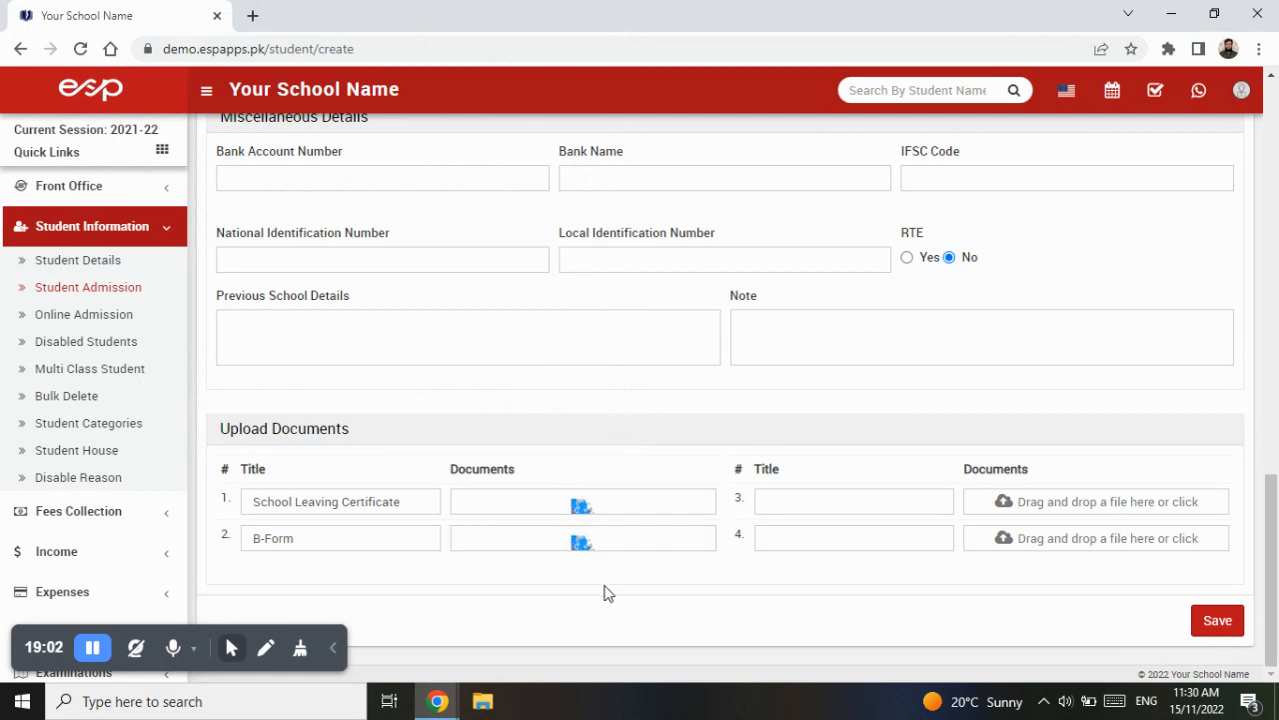
- Add a third upload document titled Matriculation, attach its file, and save the student admission
{"action": "left_click", "coordinate": [795, 501]}
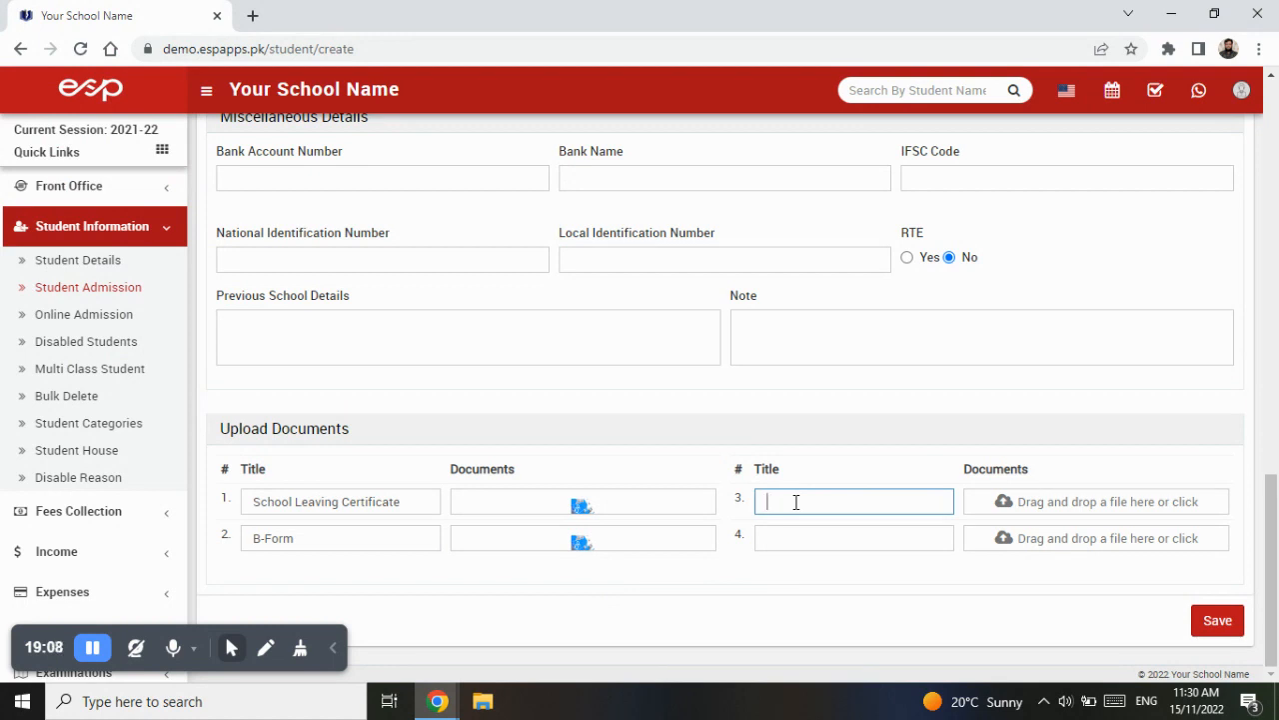
{"action": "type", "text": "m"}
{"action": "key", "text": "BackSpace"}
{"action": "type", "text": "Mart"}
{"action": "type", "text": "i"}
{"action": "type", "text": "c"}
{"action": "type", "text": "ulation"}
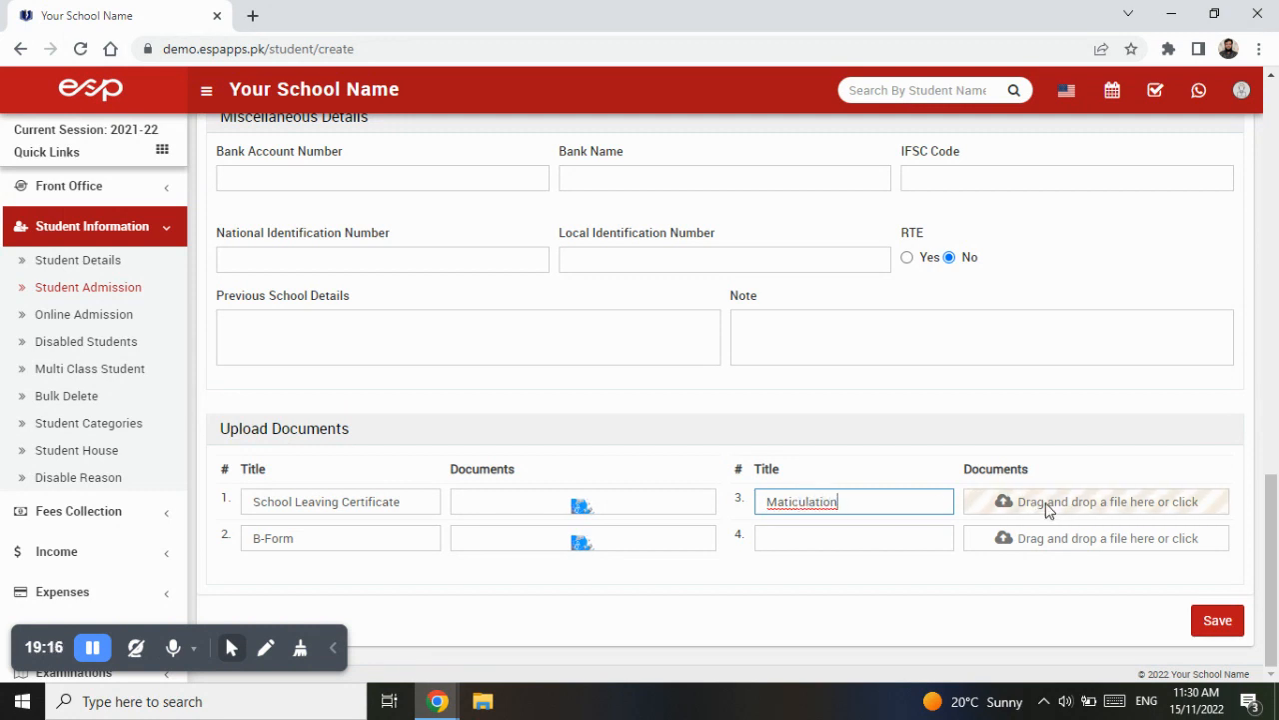
{"action": "left_click", "coordinate": [787, 502]}
{"action": "type", "text": "r"}
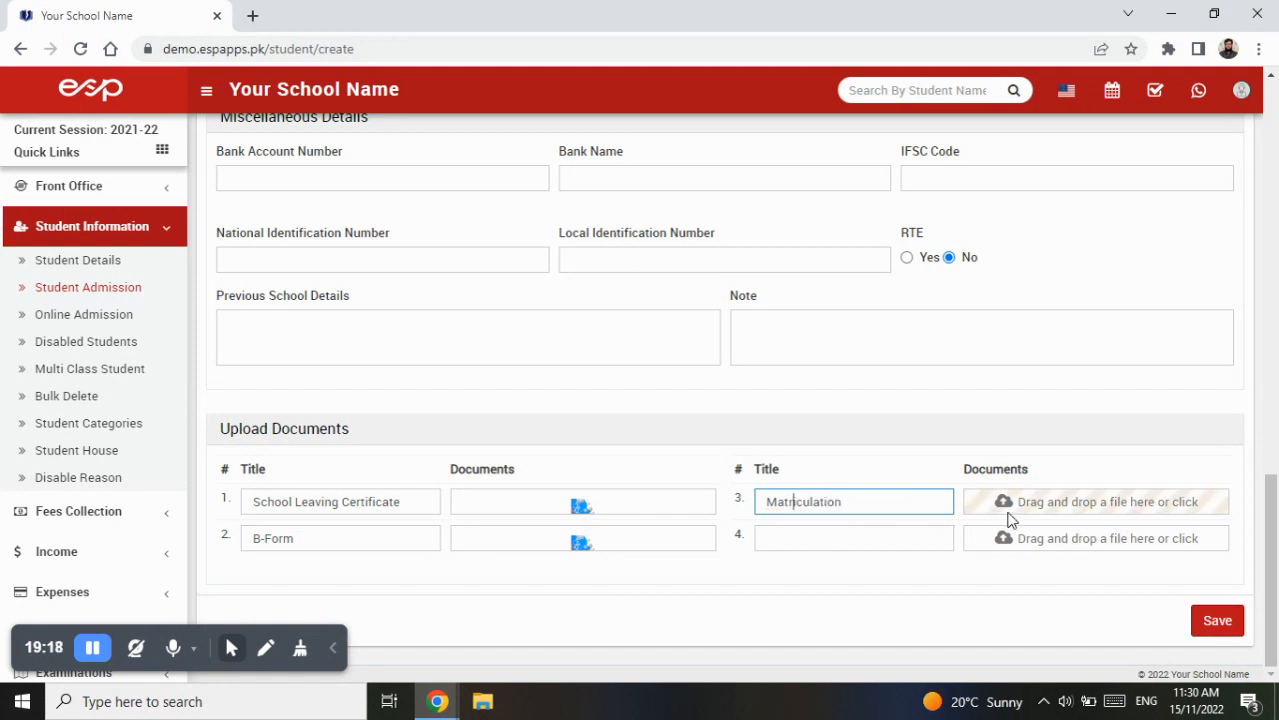
{"action": "left_click", "coordinate": [1041, 503]}
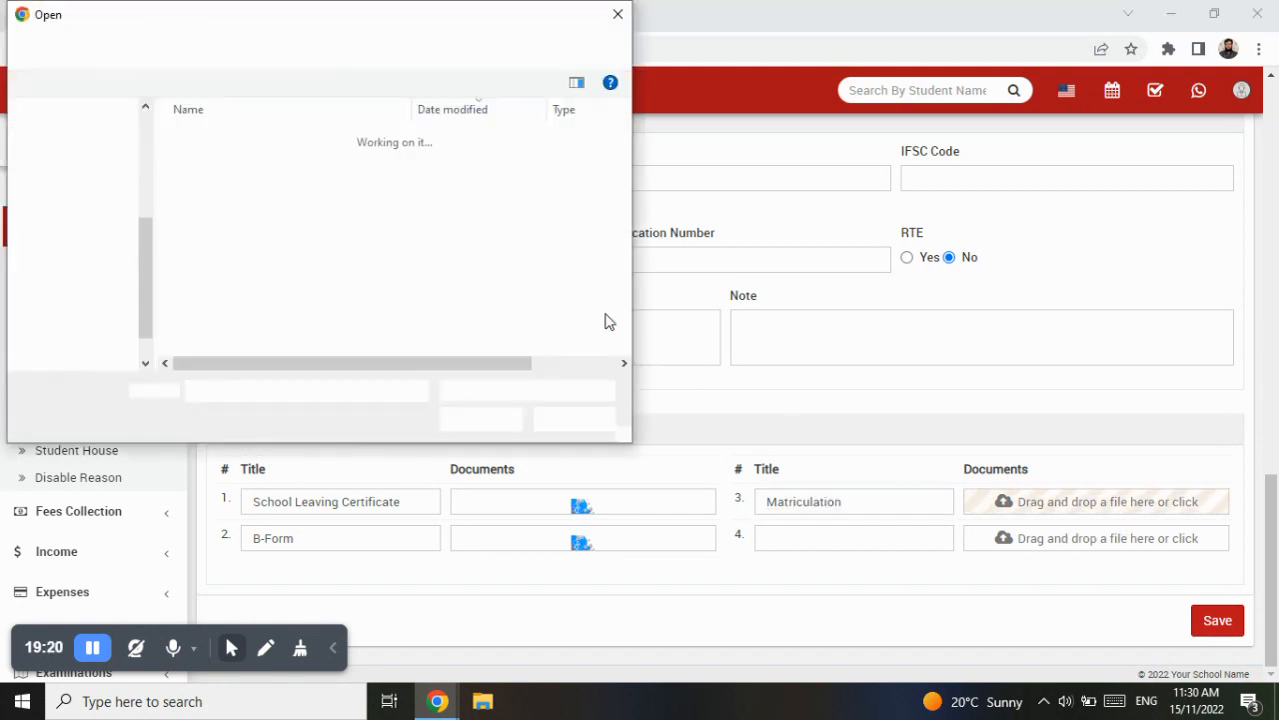
{"action": "double_click", "coordinate": [268, 234]}
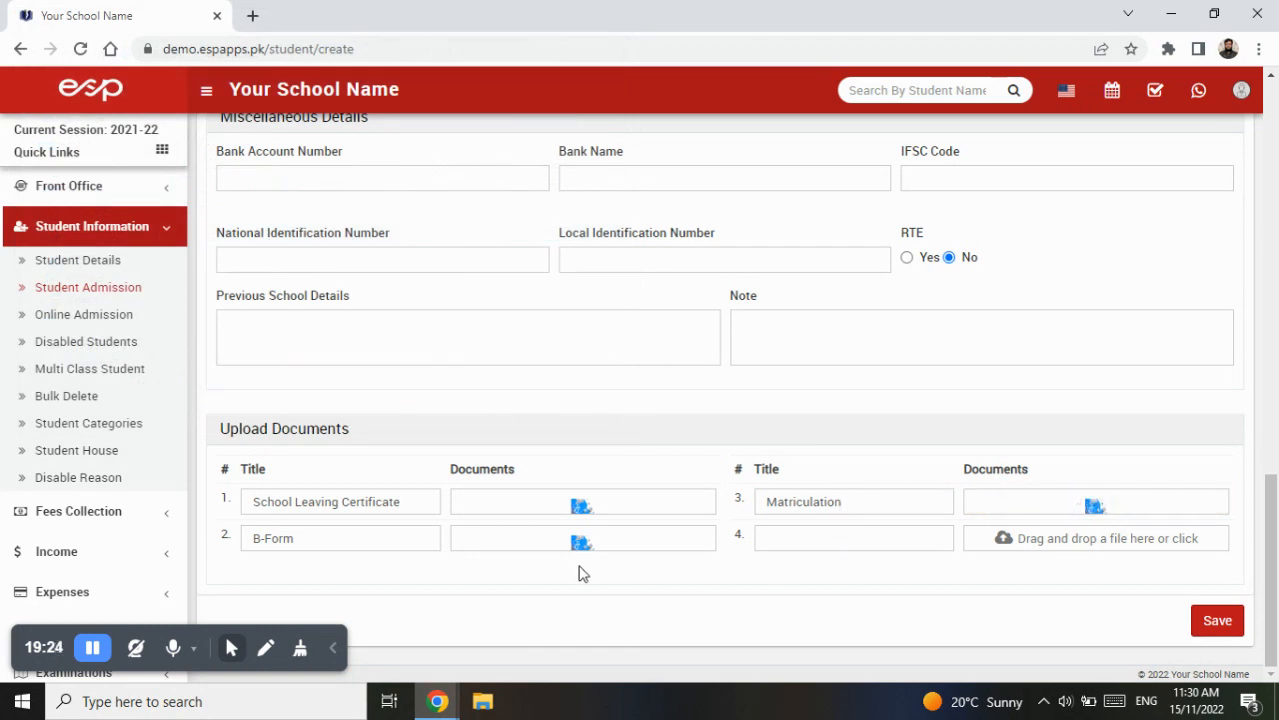
{"action": "left_click", "coordinate": [1220, 623]}
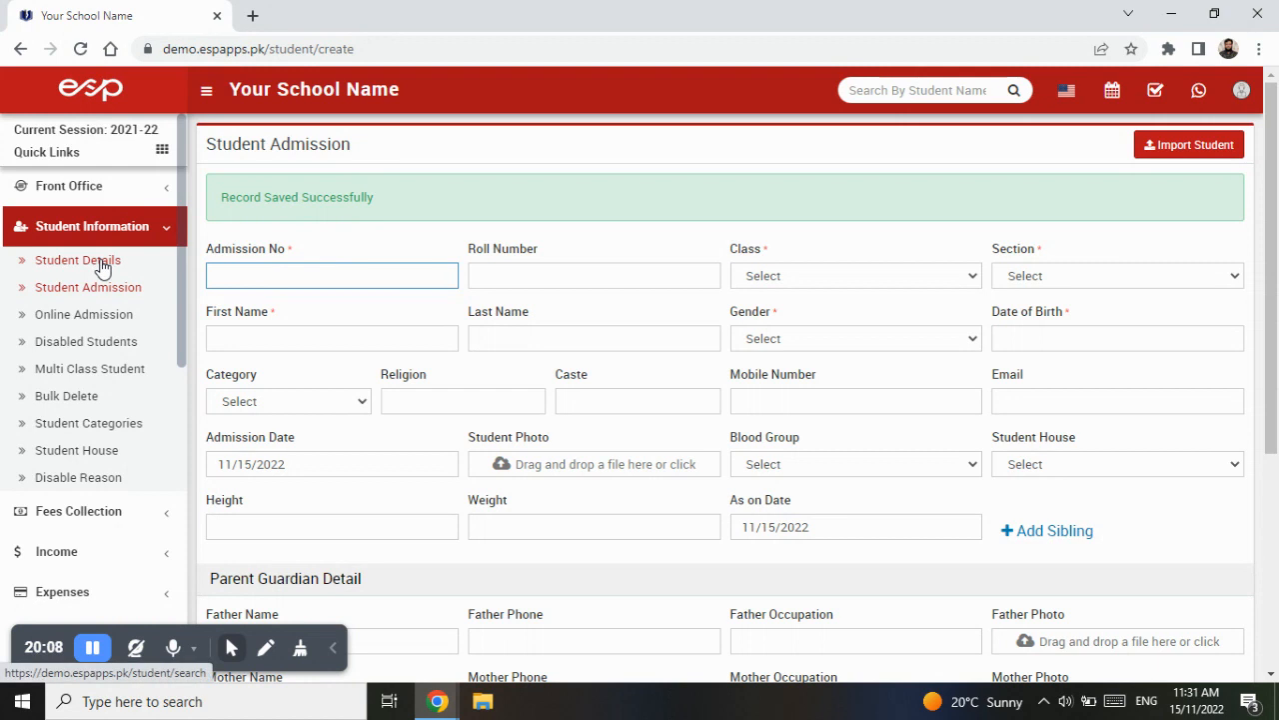
- Open Student Details and search for students in class 1, section Blue
{"action": "left_click", "coordinate": [103, 262]}
{"action": "key", "text": "F5"}
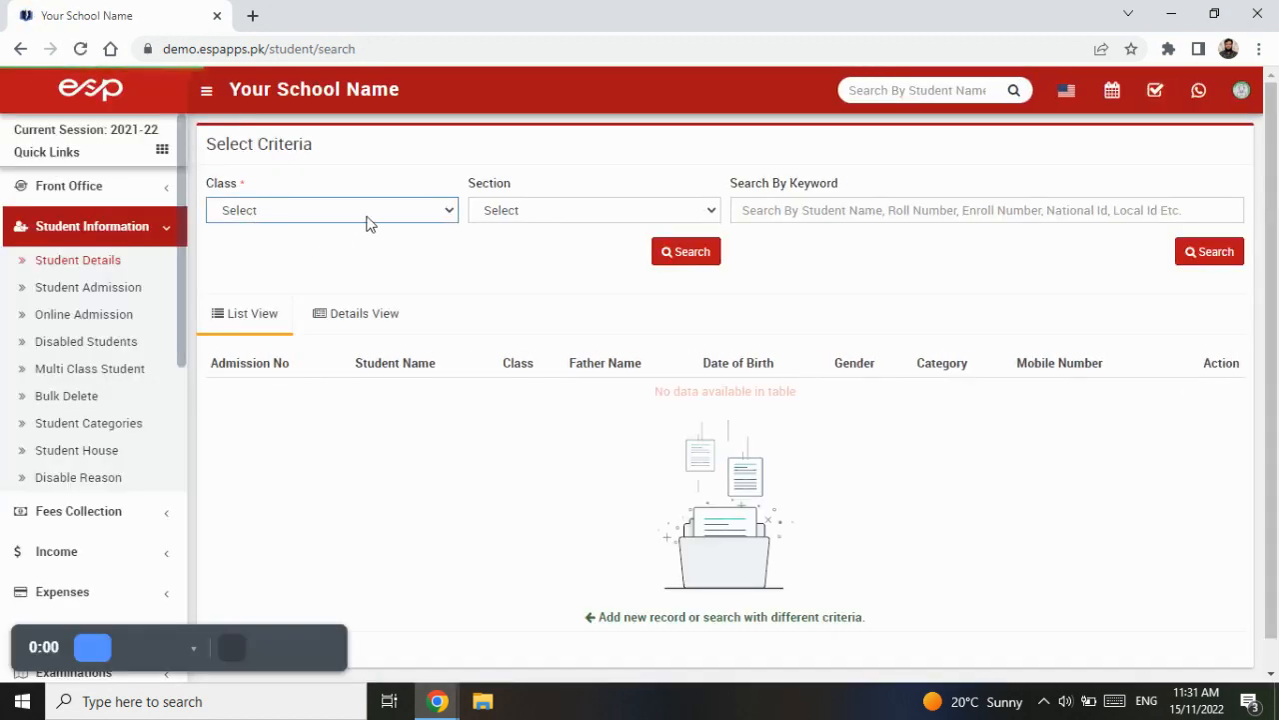
{"action": "left_click", "coordinate": [390, 217]}
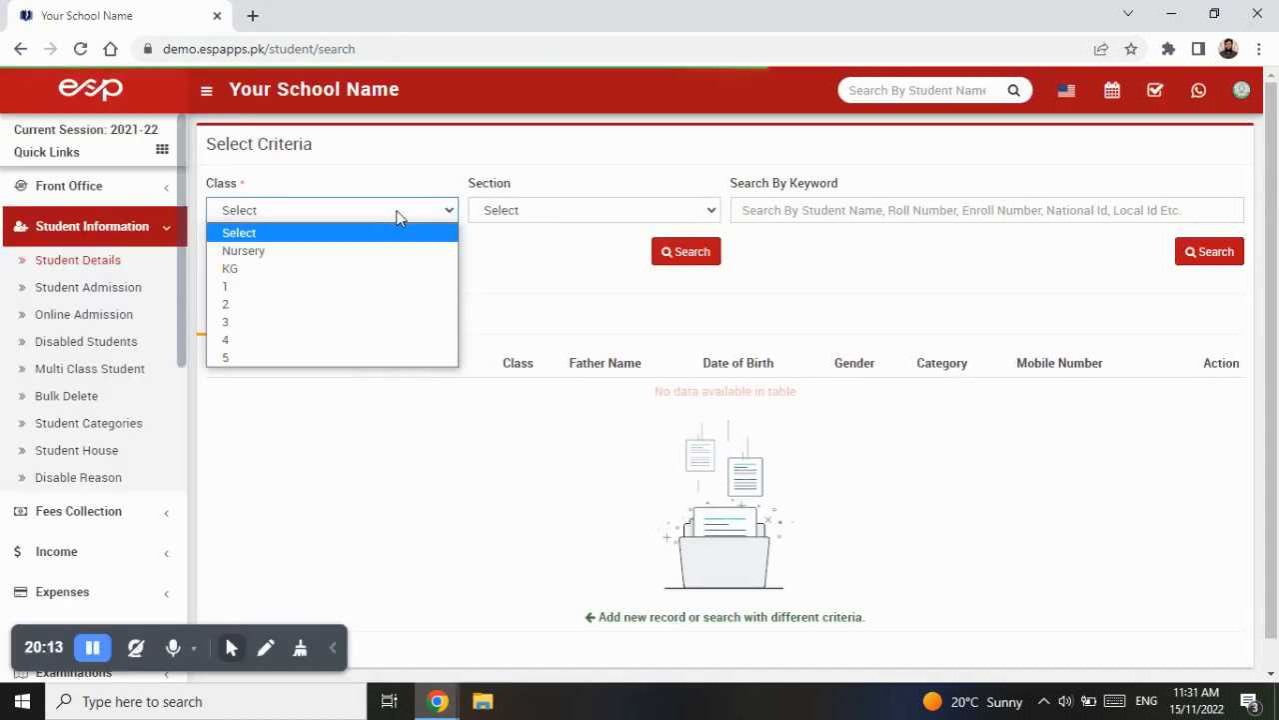
{"action": "left_click", "coordinate": [369, 290]}
{"action": "left_click", "coordinate": [574, 214]}
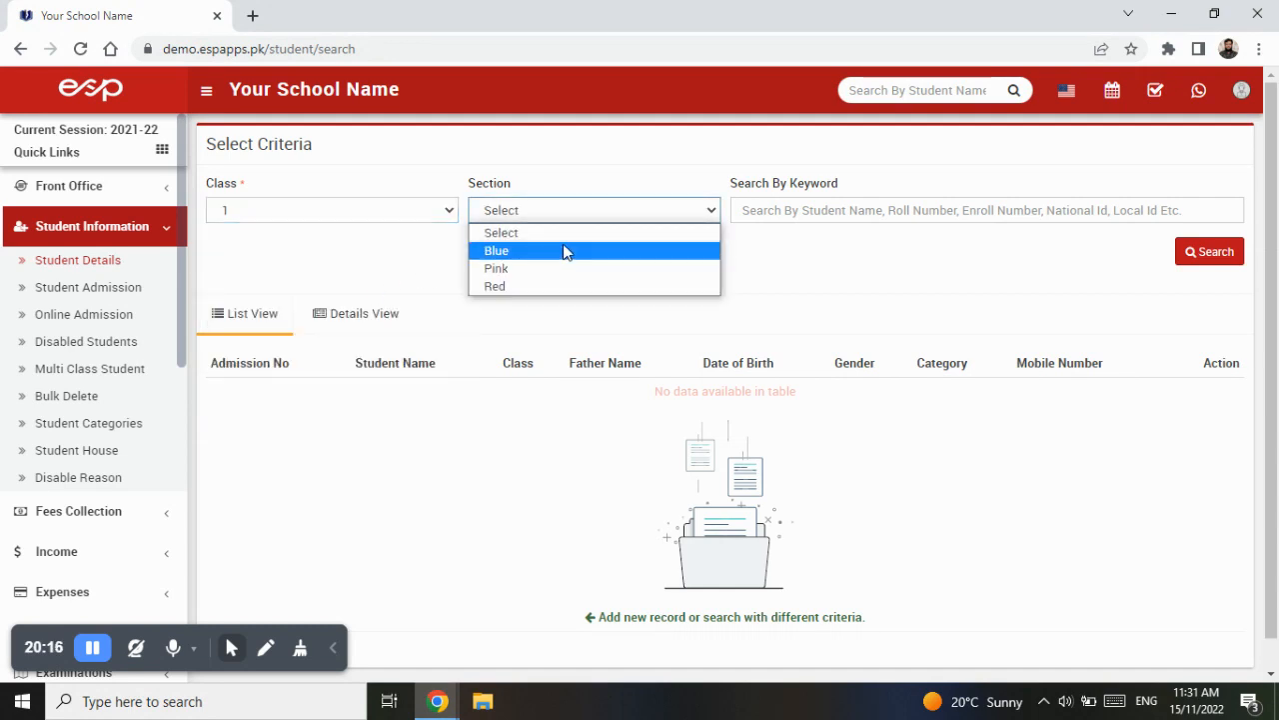
{"action": "left_click", "coordinate": [565, 251]}
{"action": "left_click", "coordinate": [676, 253]}
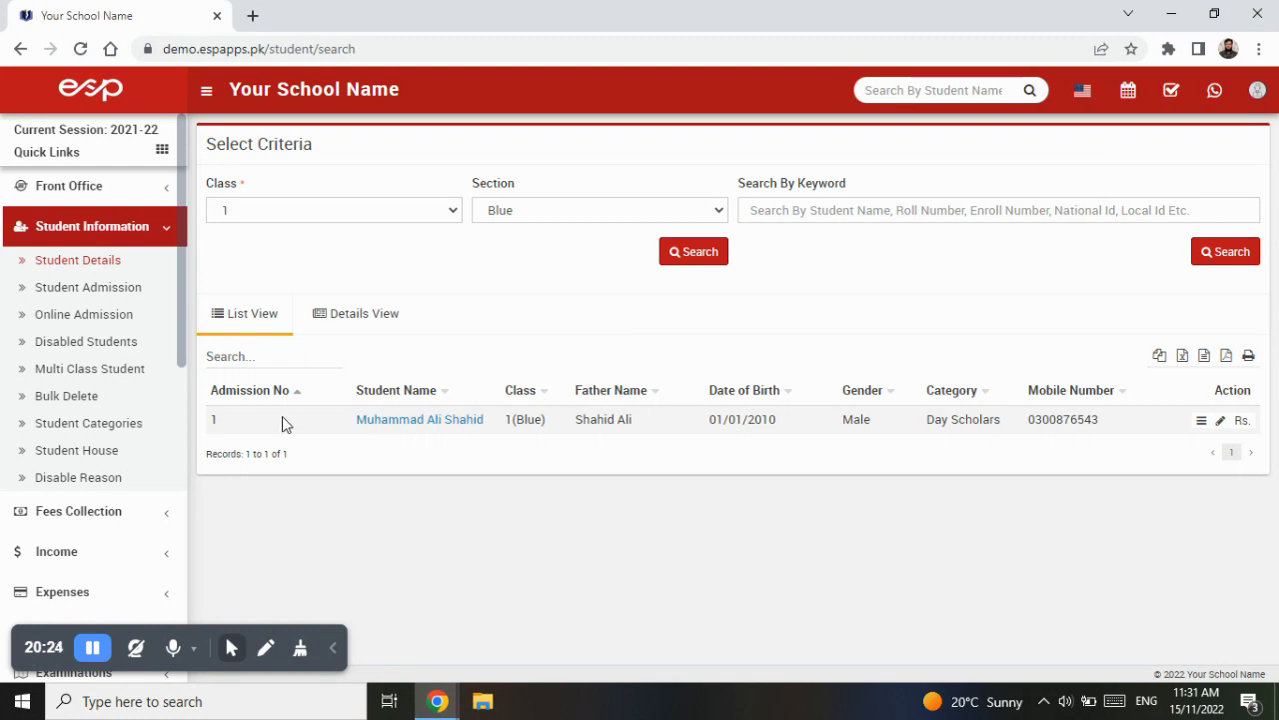
- Switch between list and details views and open the admitted student's profile
{"action": "left_click", "coordinate": [347, 317]}
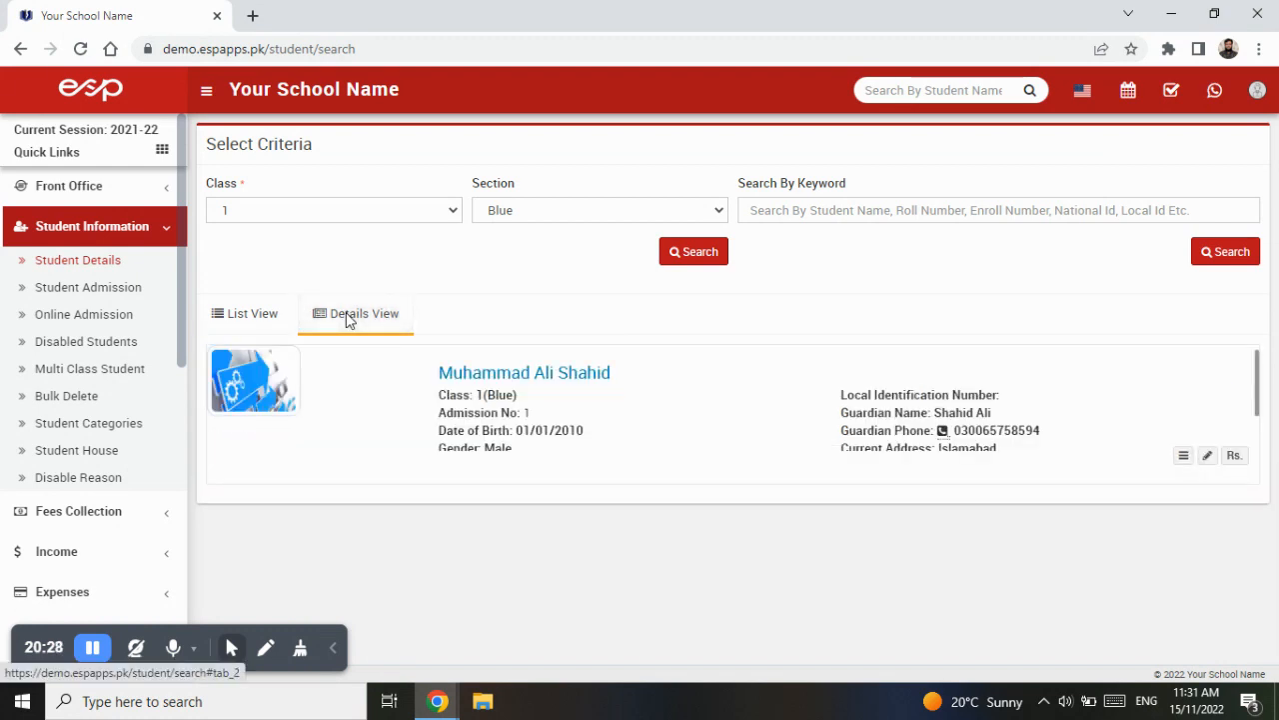
{"action": "left_click", "coordinate": [251, 326]}
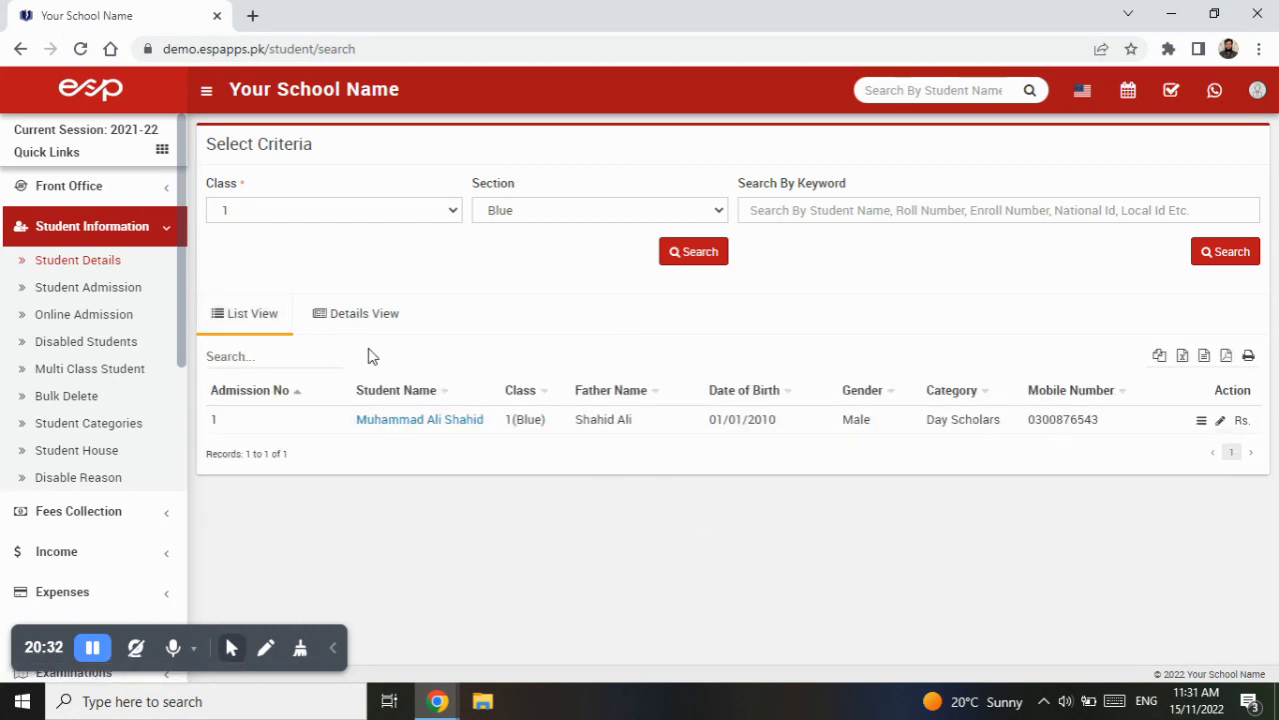
{"action": "left_click", "coordinate": [370, 314]}
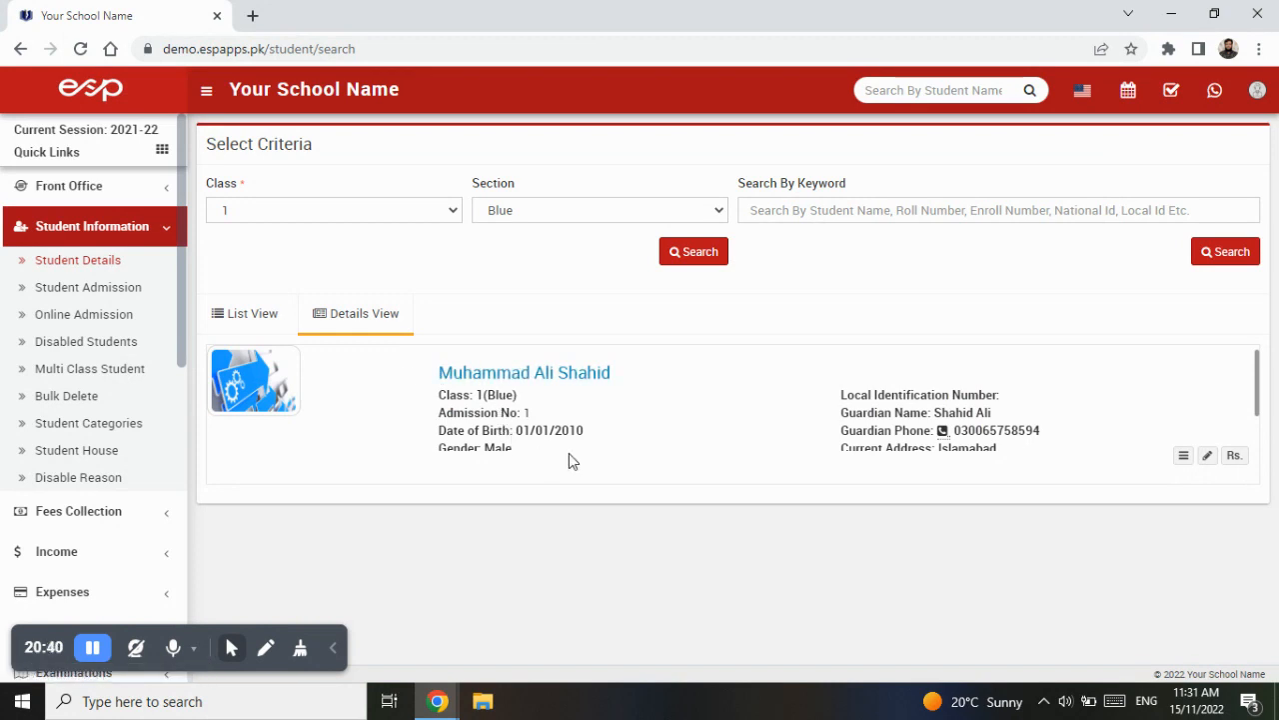
{"action": "left_click", "coordinate": [1185, 459]}
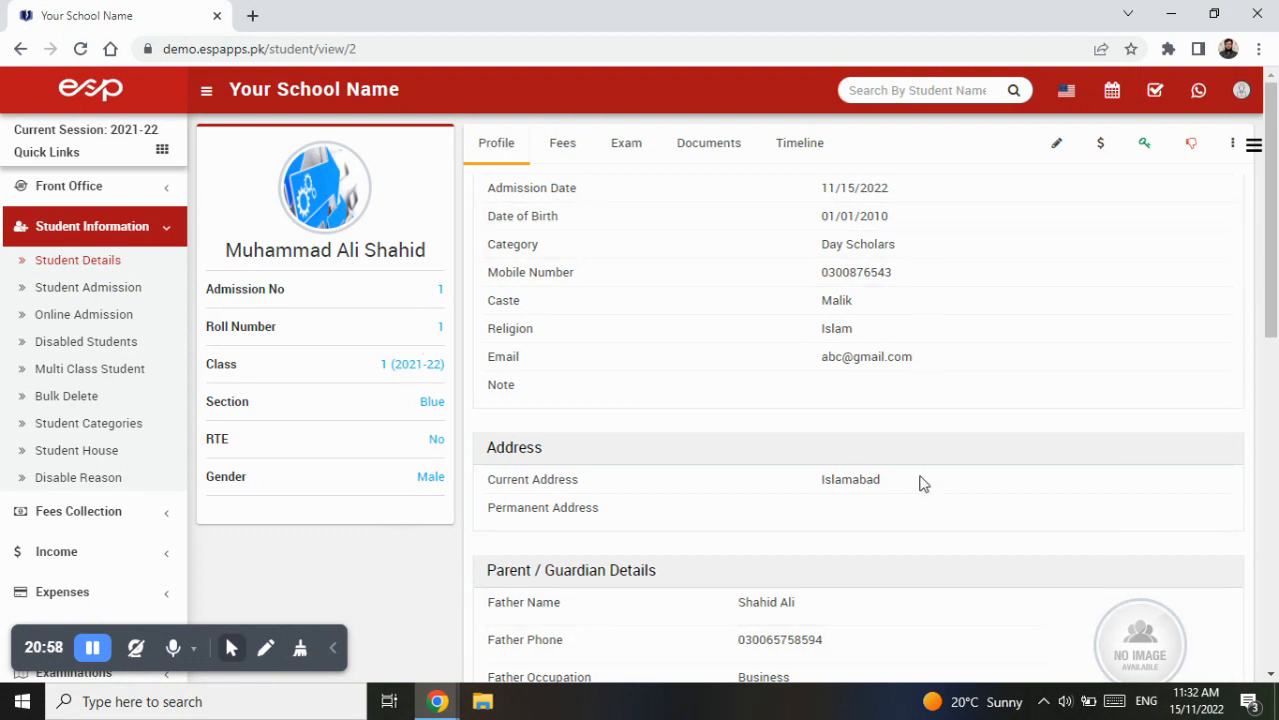
- Go back to the student search, repeat the class 1, section Blue search, and open Student Admission
{"action": "left_click", "coordinate": [20, 48]}
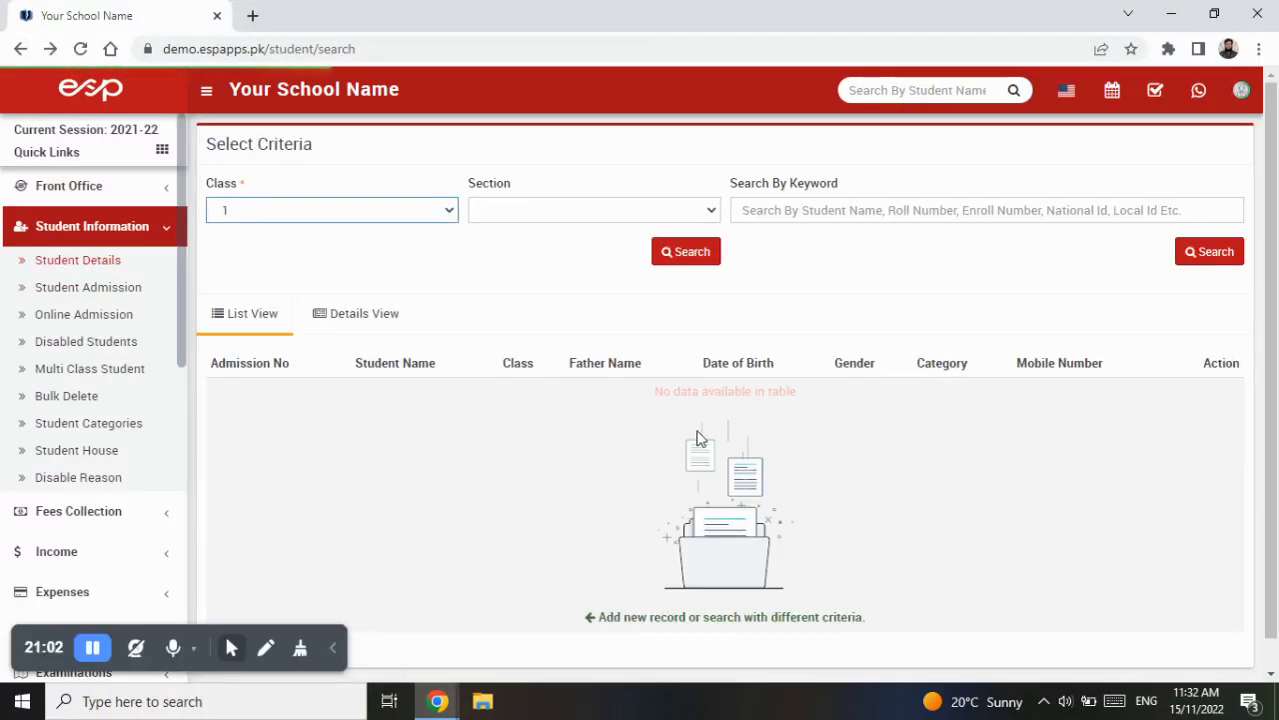
{"action": "left_click", "coordinate": [542, 209]}
{"action": "left_click", "coordinate": [357, 217]}
{"action": "left_click", "coordinate": [348, 285]}
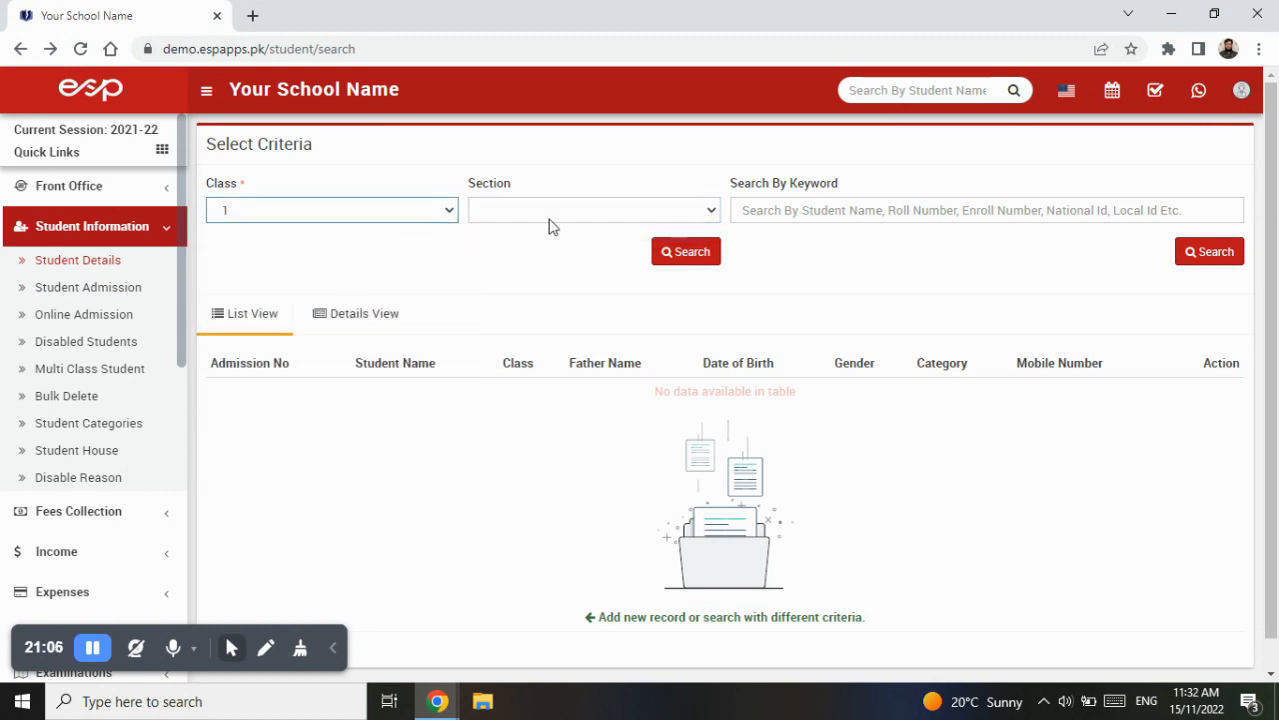
{"action": "left_click", "coordinate": [549, 216]}
{"action": "left_click", "coordinate": [542, 217]}
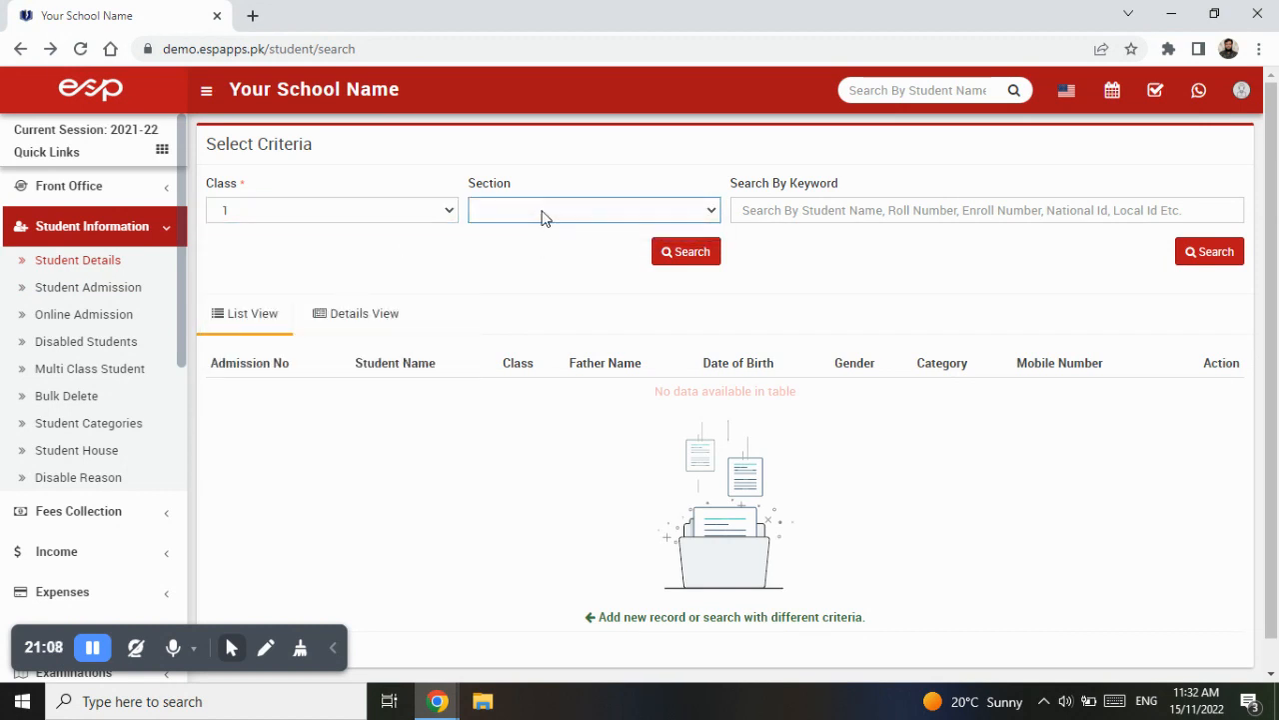
{"action": "left_click", "coordinate": [426, 215]}
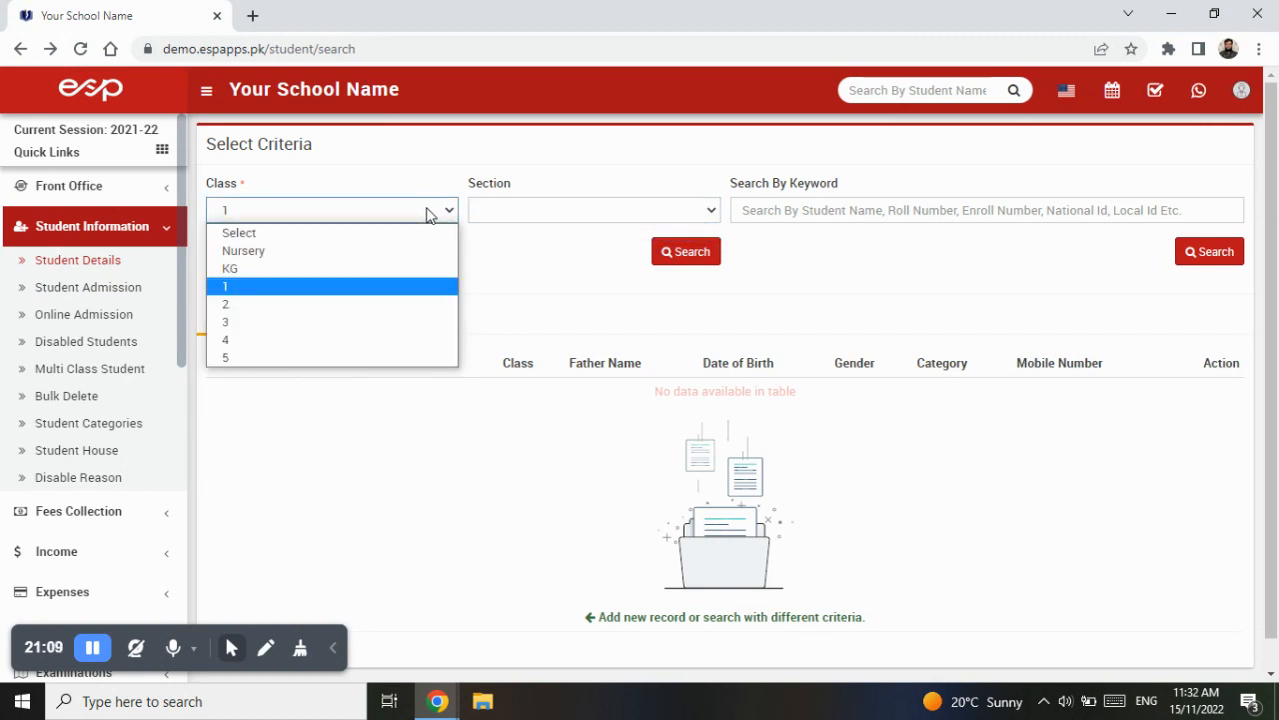
{"action": "left_click", "coordinate": [81, 48]}
{"action": "left_click", "coordinate": [274, 209]}
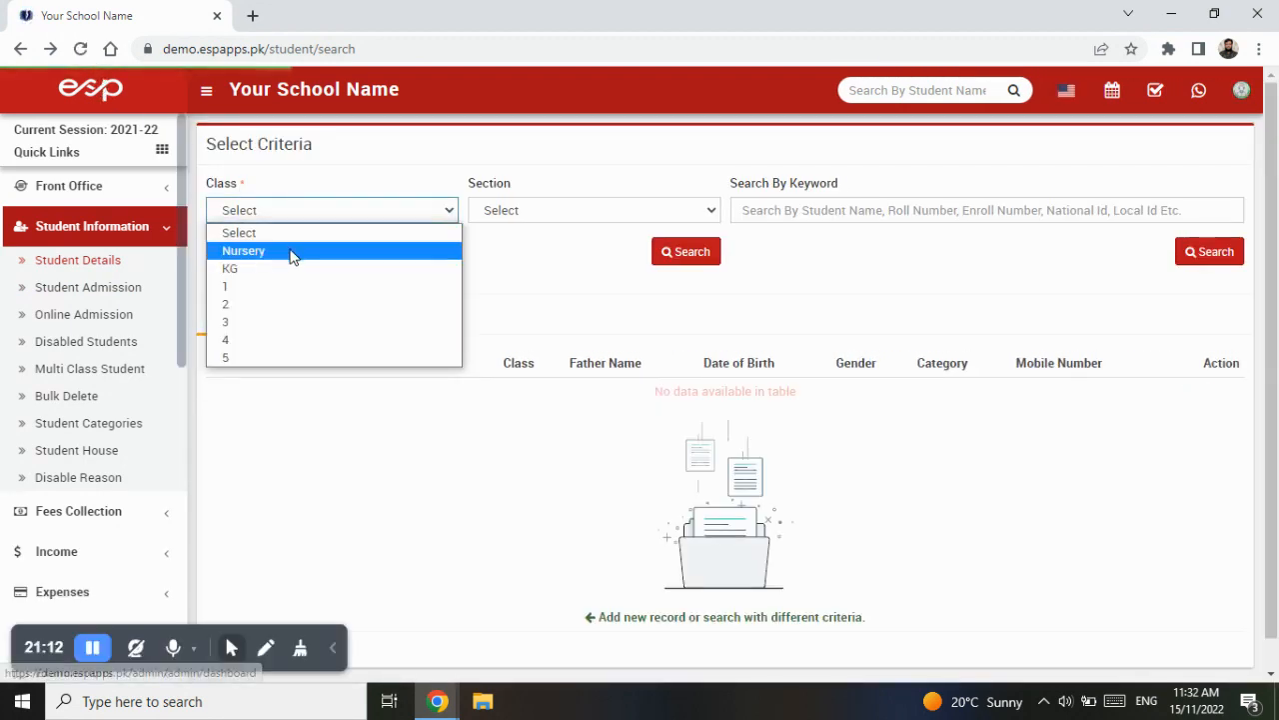
{"action": "left_click", "coordinate": [289, 288]}
{"action": "left_click", "coordinate": [522, 212]}
{"action": "left_click", "coordinate": [531, 252]}
{"action": "left_click", "coordinate": [670, 255]}
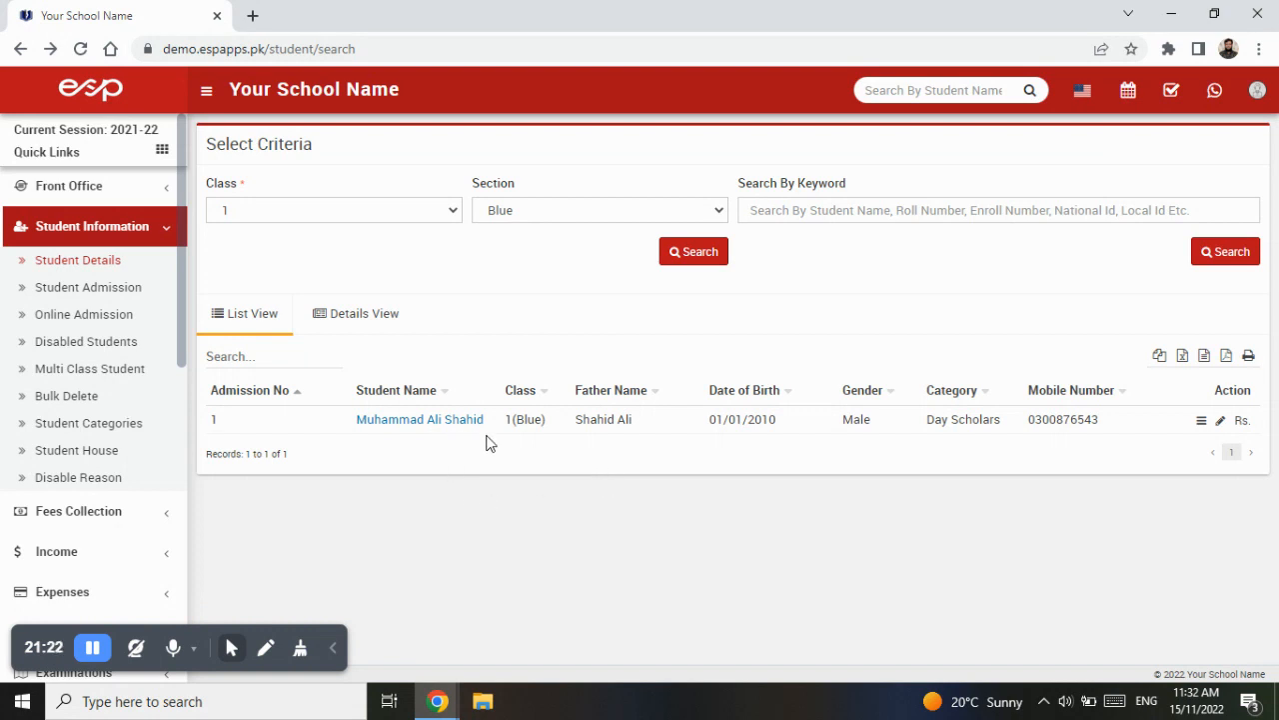
{"action": "left_click", "coordinate": [120, 292]}
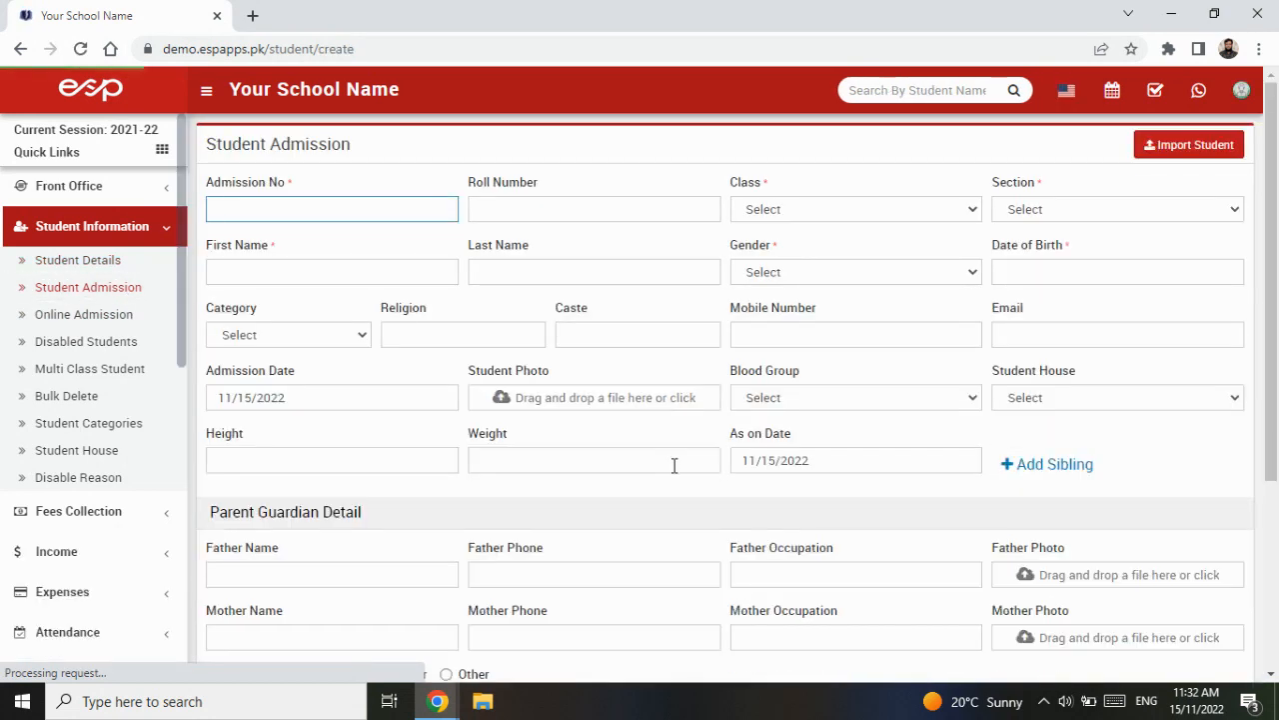